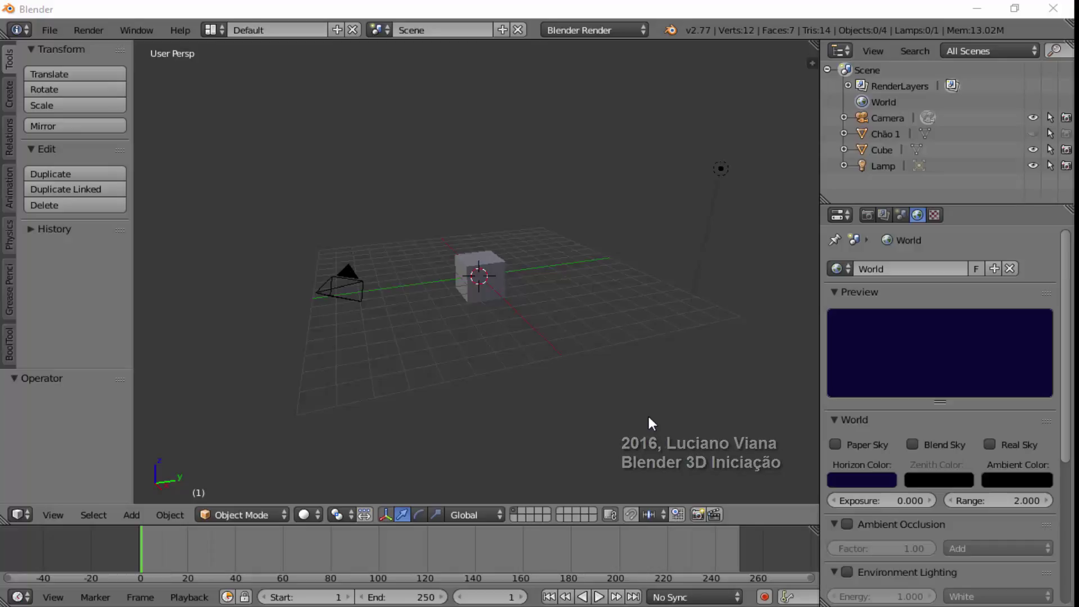
# Replace the default cube with a new plane mesh at the scene centre.
pyautogui.rightClick(487, 254)
pyautogui.press('x')
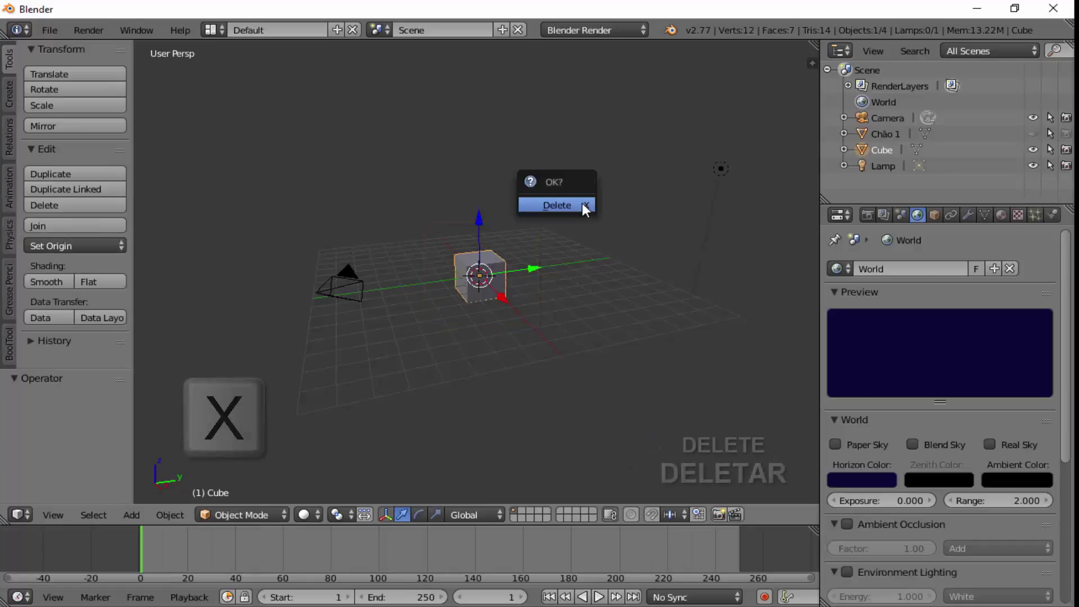
pyautogui.click(582, 204)
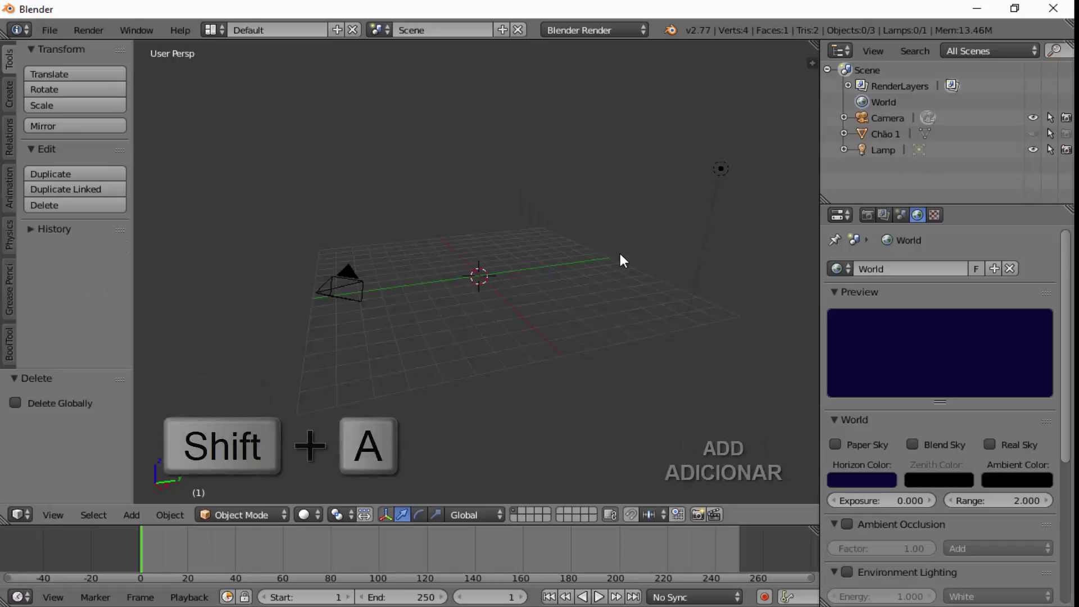
pyautogui.hotkey('shift', 'a')
pyautogui.click(669, 257)
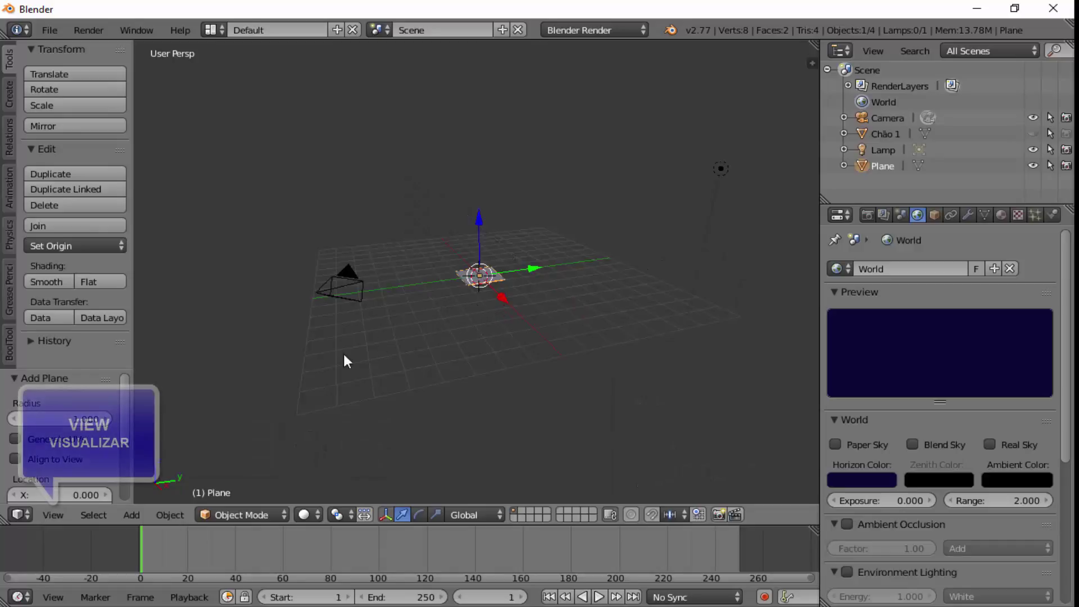
# Switch the viewport to a front orthographic view and zoom in on the plane.
pyautogui.click(52, 515)
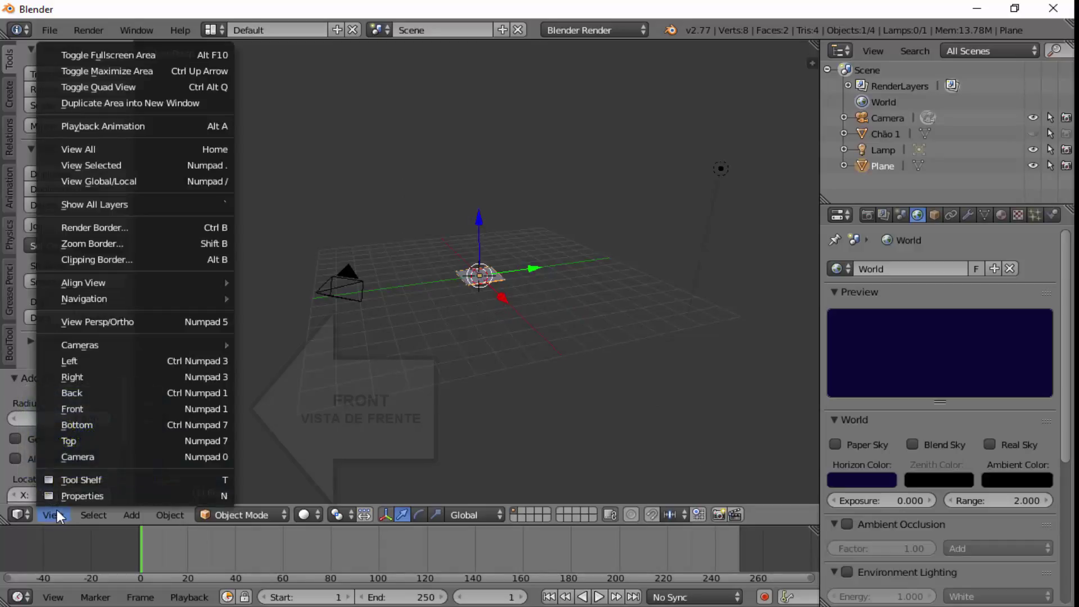
pyautogui.click(105, 413)
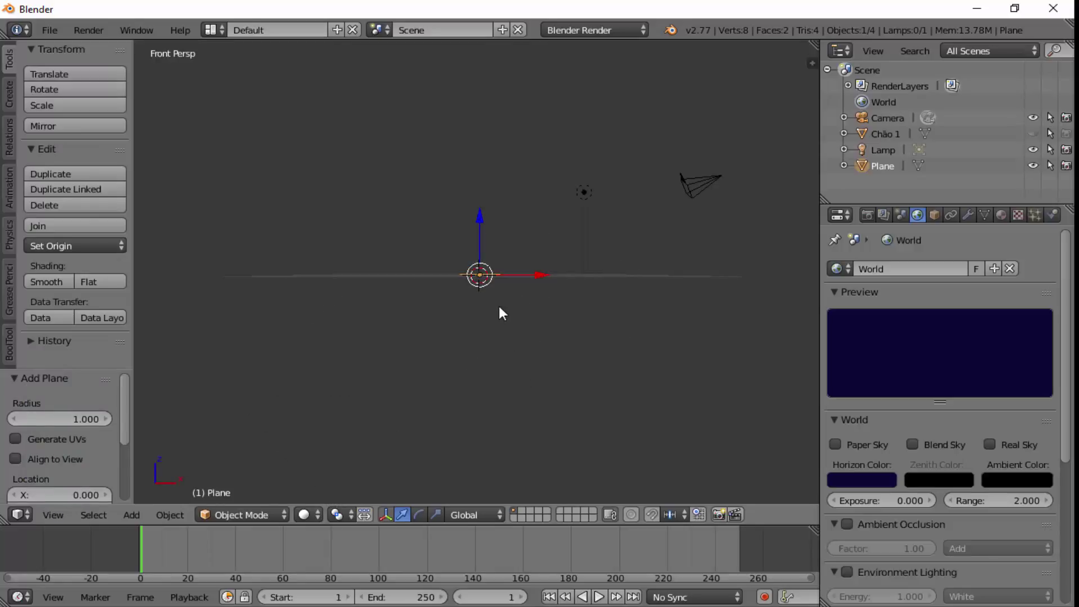
pyautogui.click(52, 515)
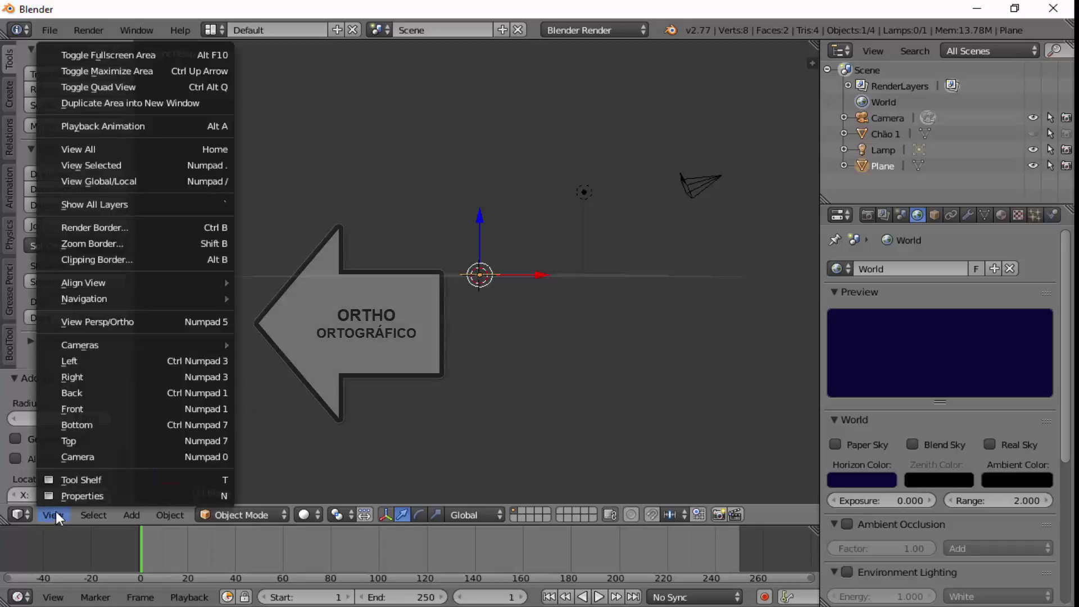
pyautogui.click(109, 321)
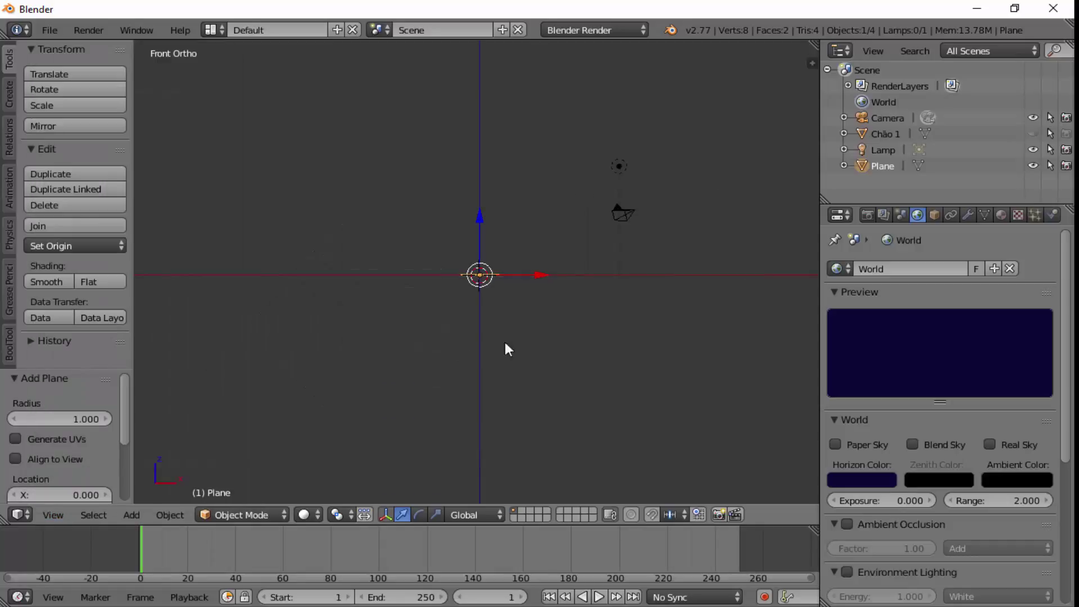
pyautogui.scroll(3, 582, 341)
pyautogui.scroll(4, 582, 341)
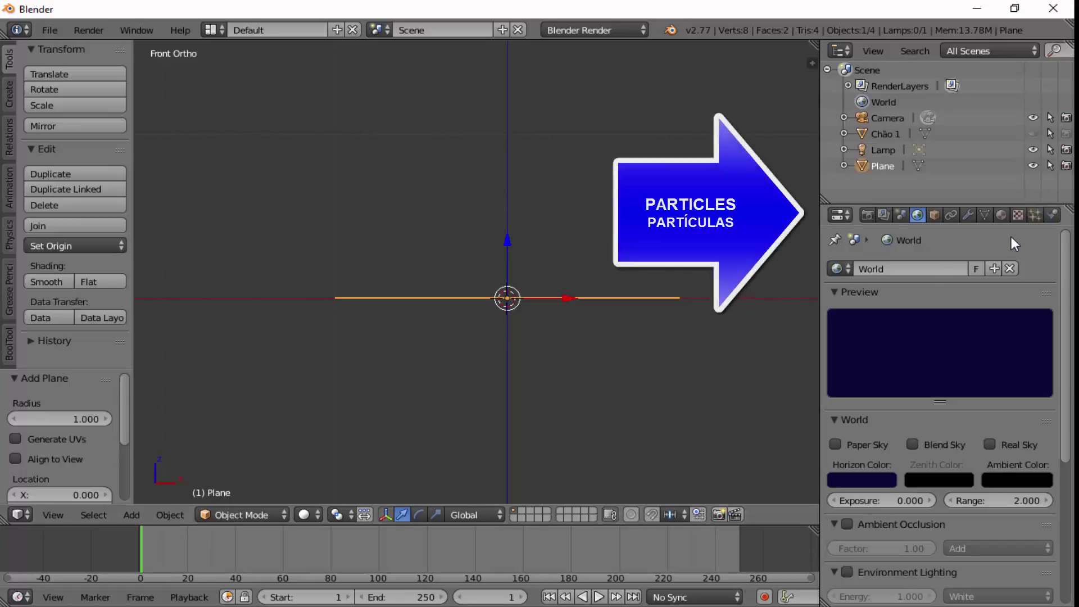
# Add a 1000-particle emitter system to the plane and preview the particles falling.
pyautogui.click(1034, 214)
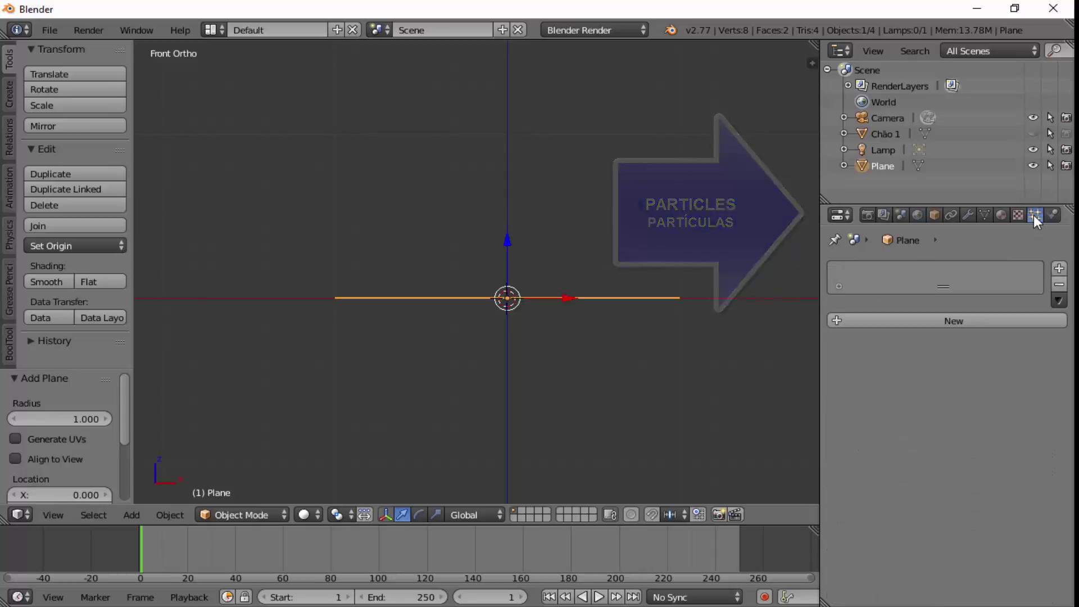
pyautogui.click(955, 318)
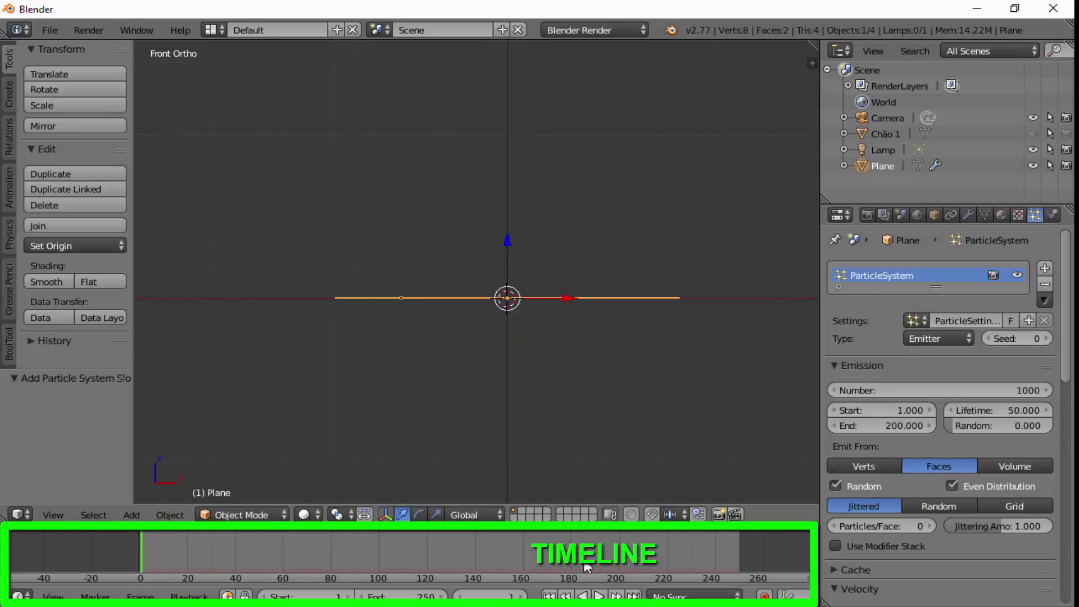
pyautogui.click(599, 596)
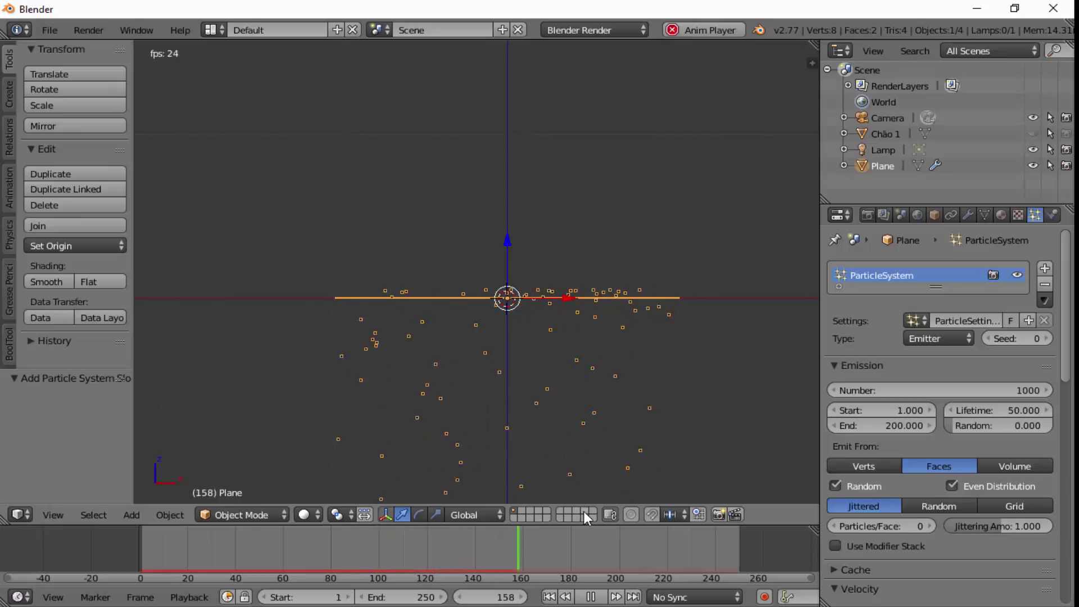
pyautogui.hotkey('alt', 'a')
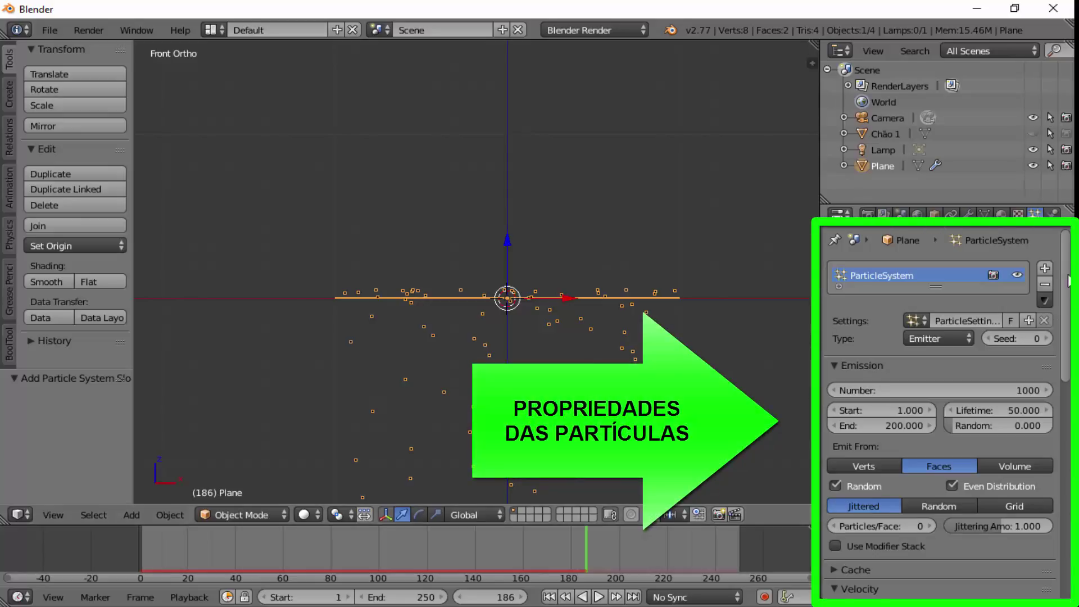
# Set the particle Gravity field weight to 0 and rewind to frame 1.
pyautogui.moveTo(1069, 256); pyautogui.dragTo(1066, 486)
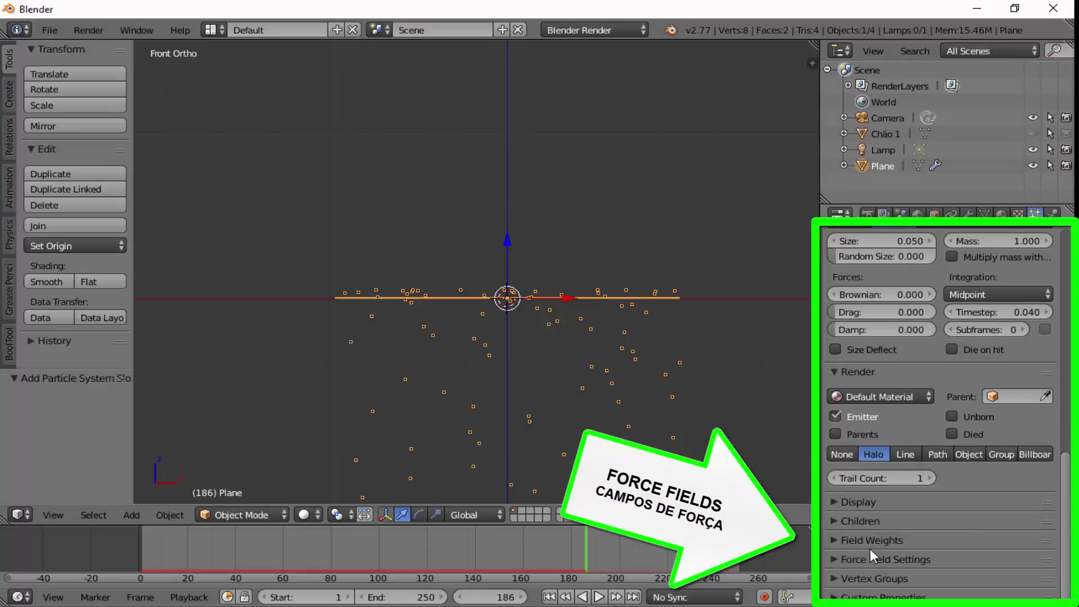
pyautogui.click(833, 541)
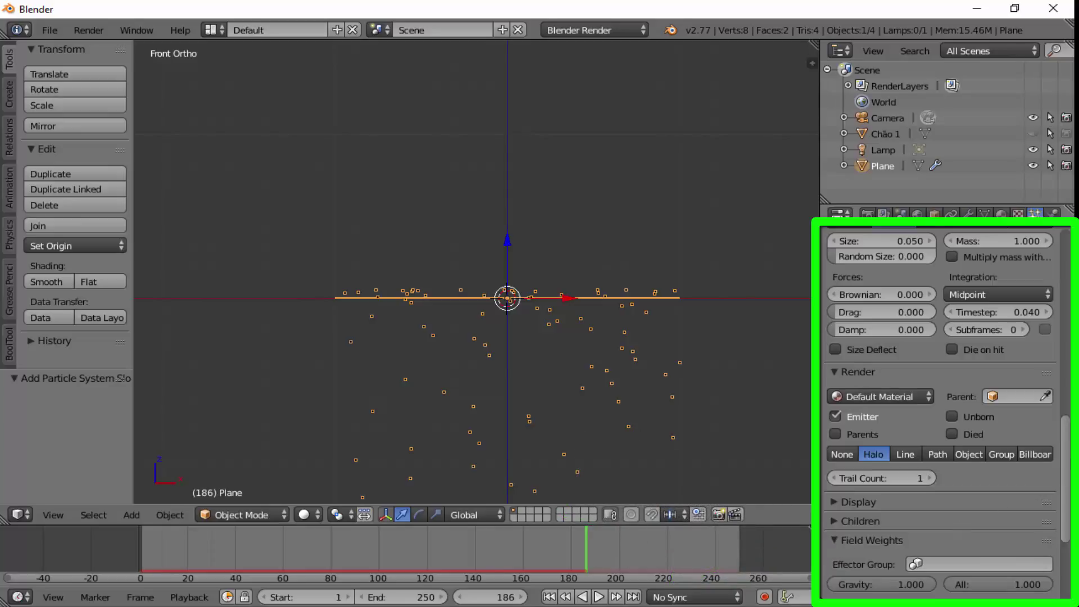
pyautogui.moveTo(1070, 436); pyautogui.dragTo(1067, 497)
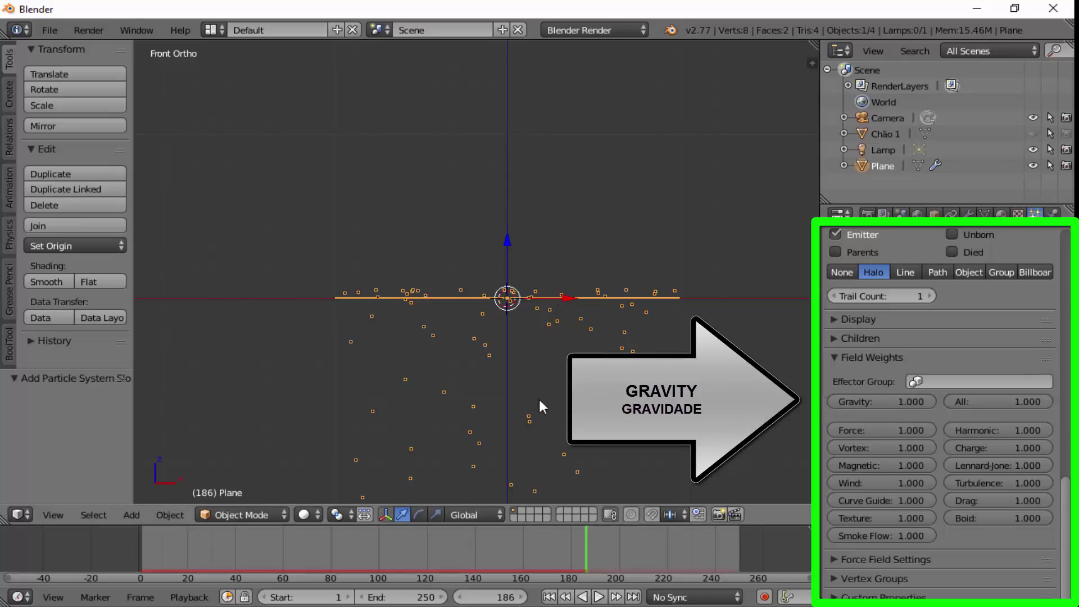
pyautogui.click(873, 405)
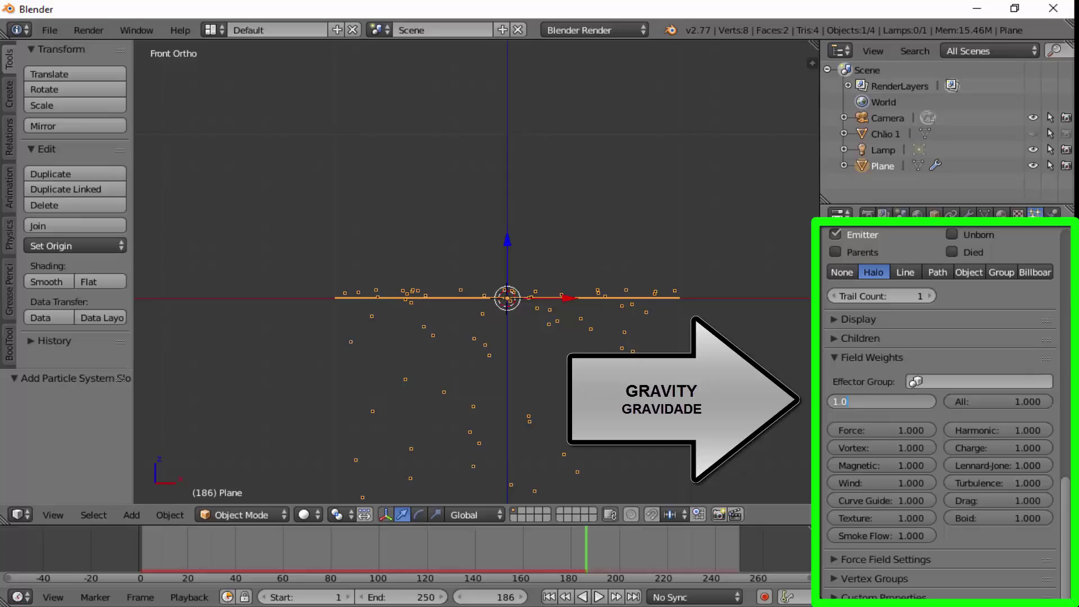
pyautogui.write('0')
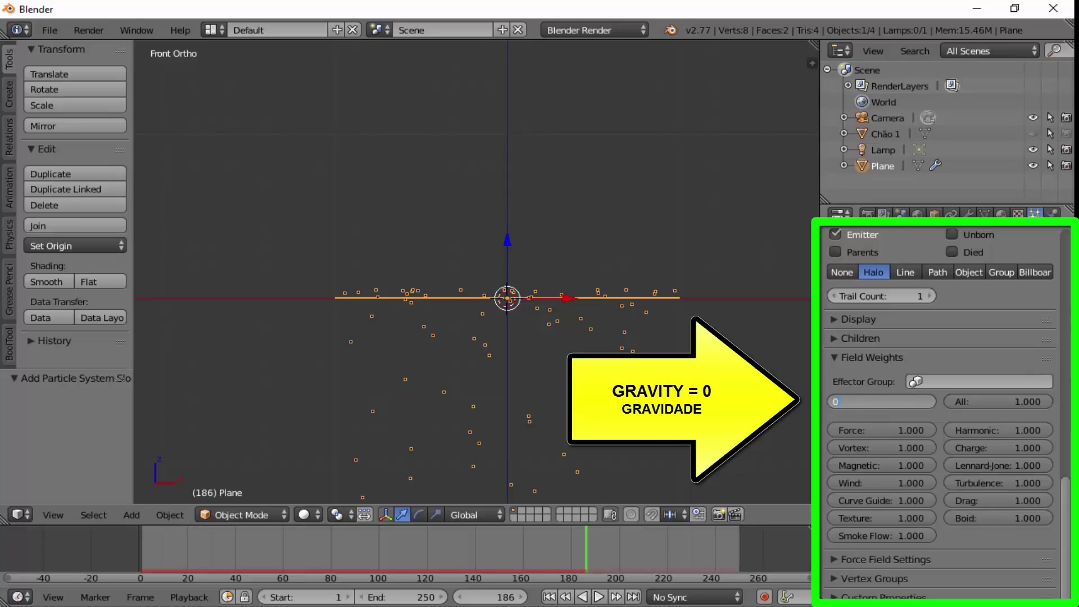
pyautogui.press('Return')
pyautogui.hotkey('shift', 'Left')
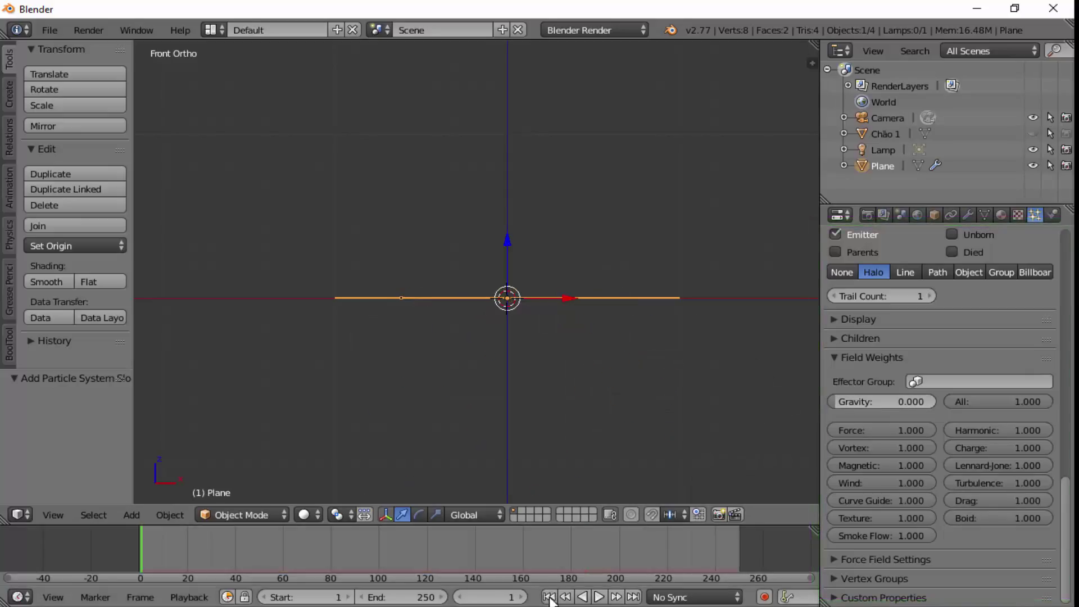
pyautogui.click(599, 597)
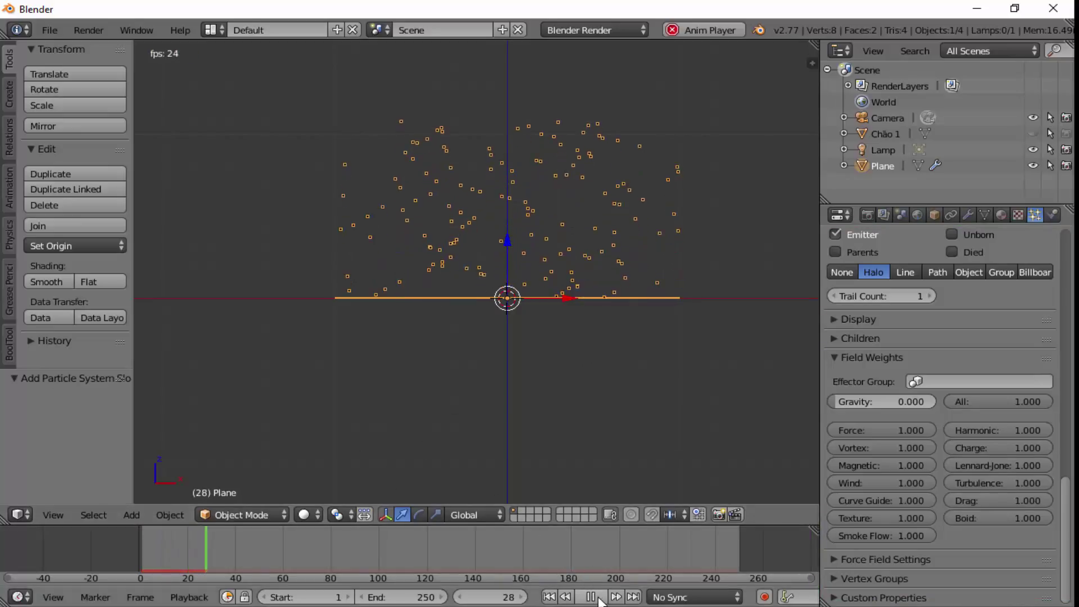
pyautogui.click(596, 598)
pyautogui.scroll(-3, 539, 424)
pyautogui.scroll(-1, 542, 414)
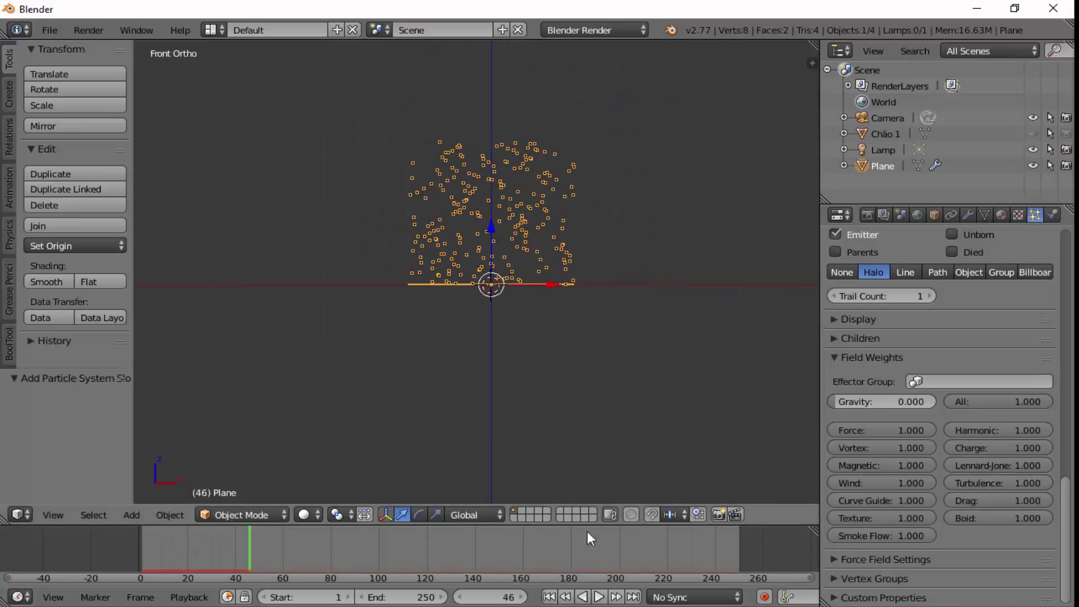
pyautogui.click(598, 596)
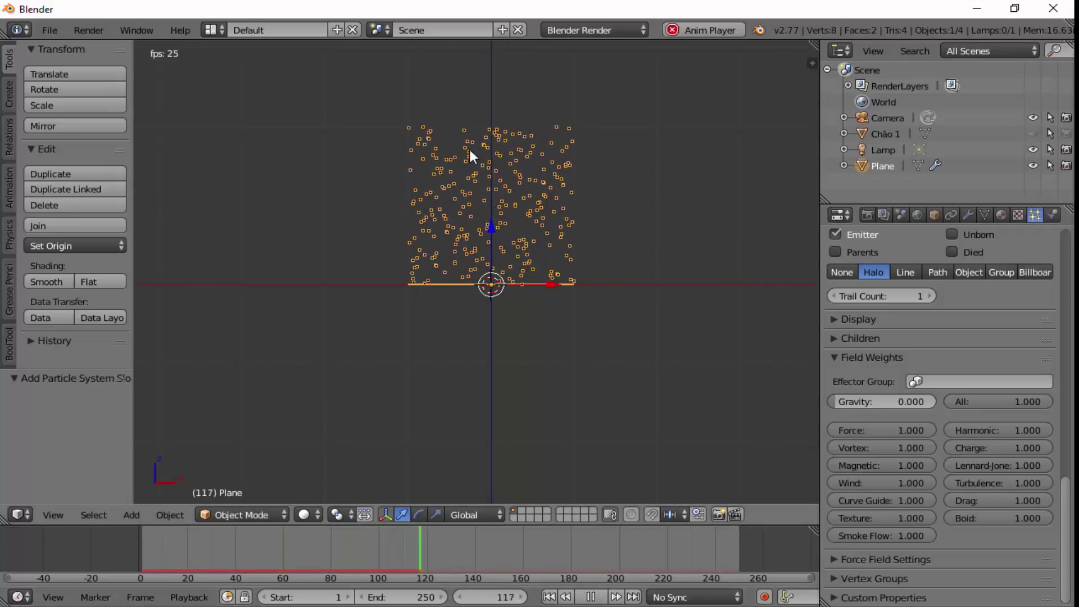
pyautogui.click(590, 597)
pyautogui.click(549, 597)
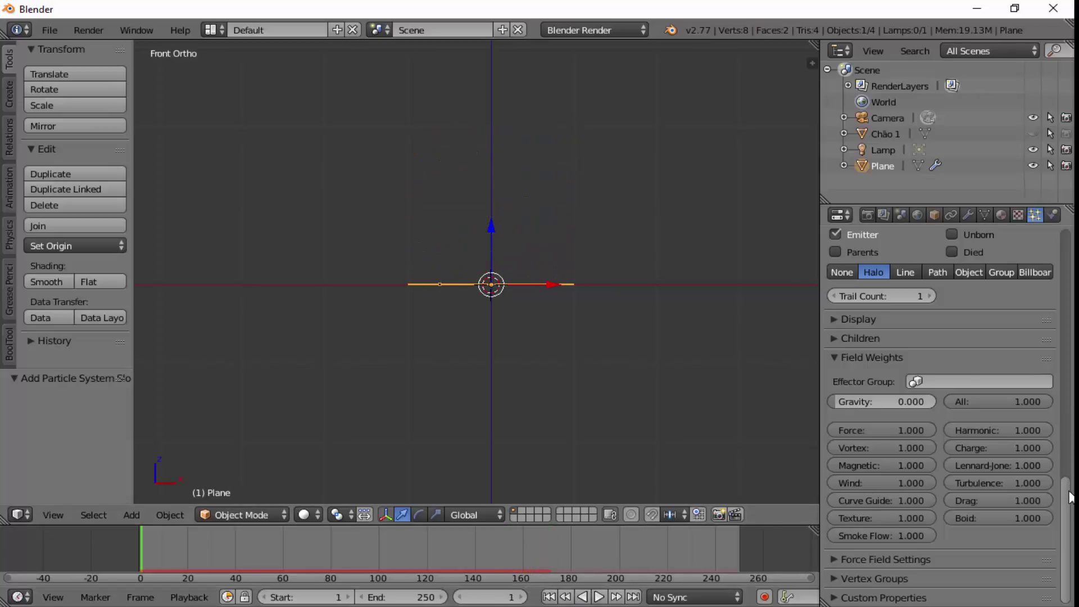
pyautogui.moveTo(1070, 494); pyautogui.dragTo(1071, 276)
pyautogui.scroll(5, 899, 315)
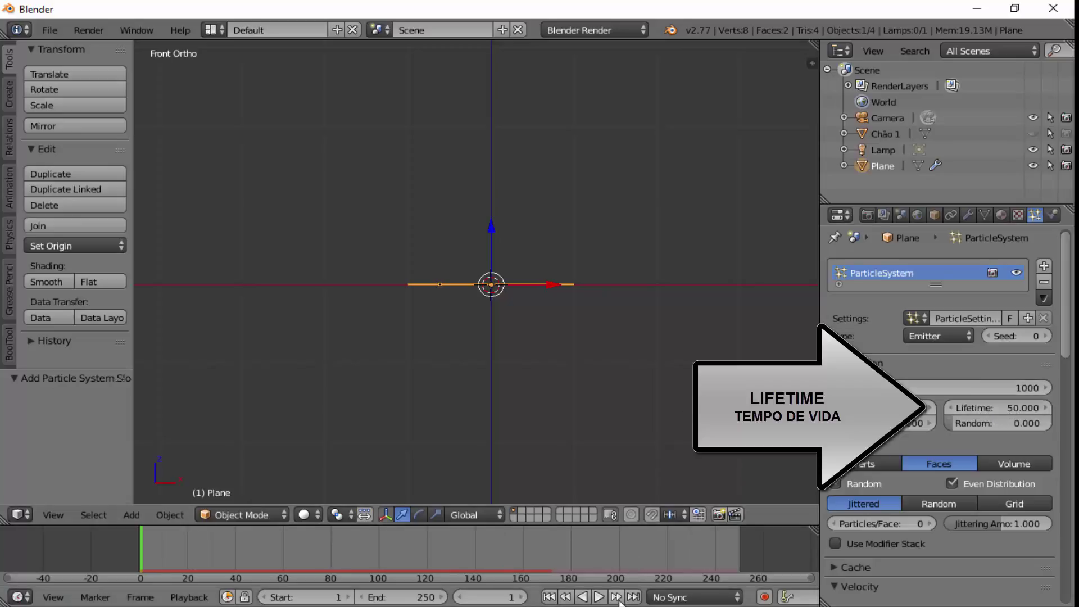
# Raise the particle Lifetime to 200 and replay to see the taller rising column.
pyautogui.click(599, 597)
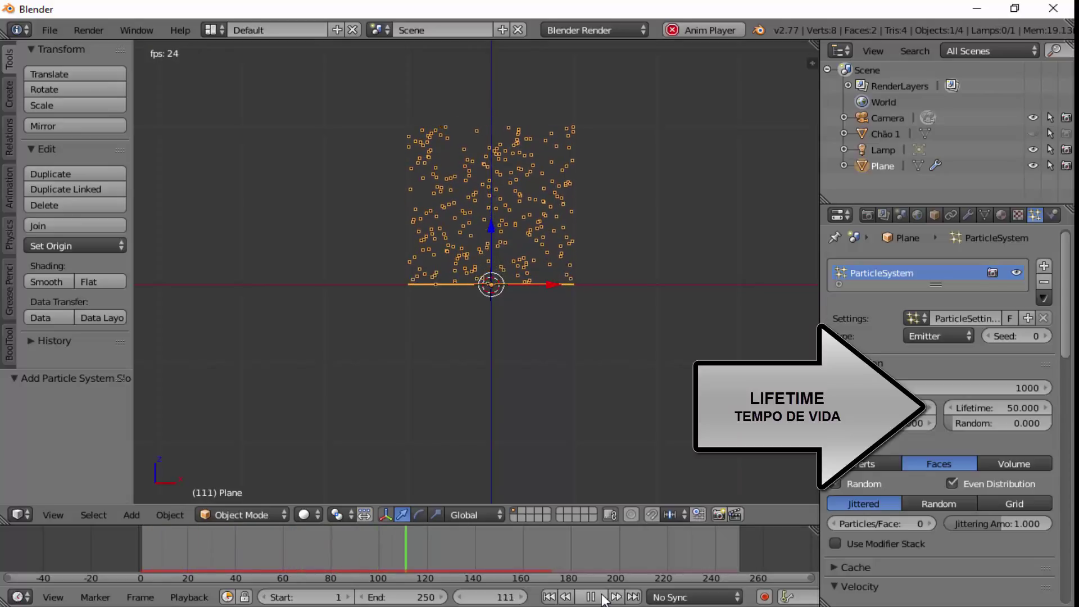
pyautogui.click(599, 597)
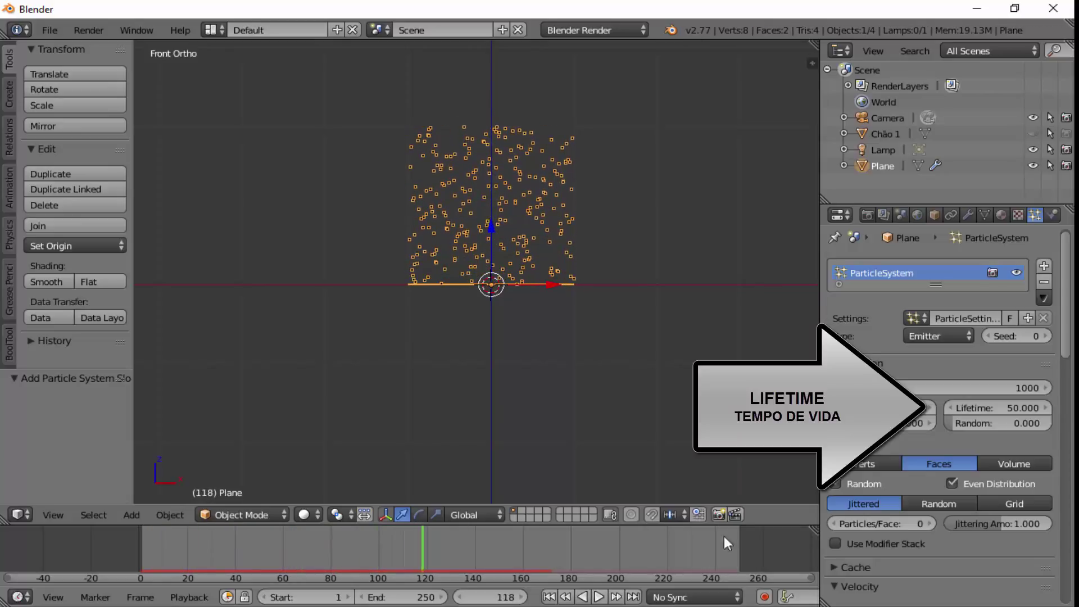
pyautogui.click(1028, 410)
pyautogui.write('2')
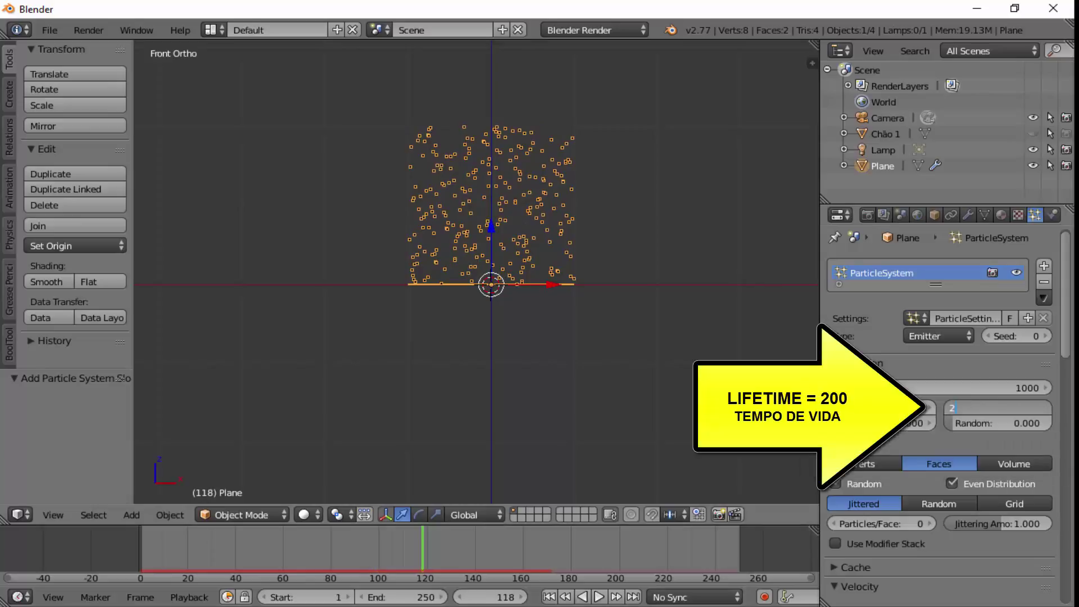
pyautogui.write('0')
pyautogui.press('Return')
pyautogui.hotkey('shift', 'Left')
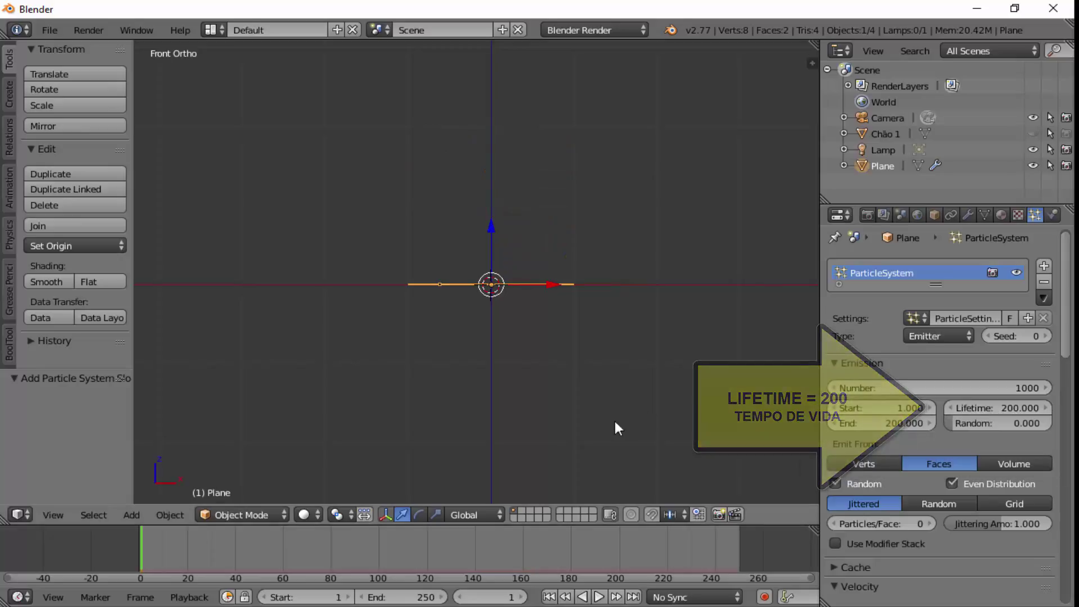
pyautogui.click(599, 597)
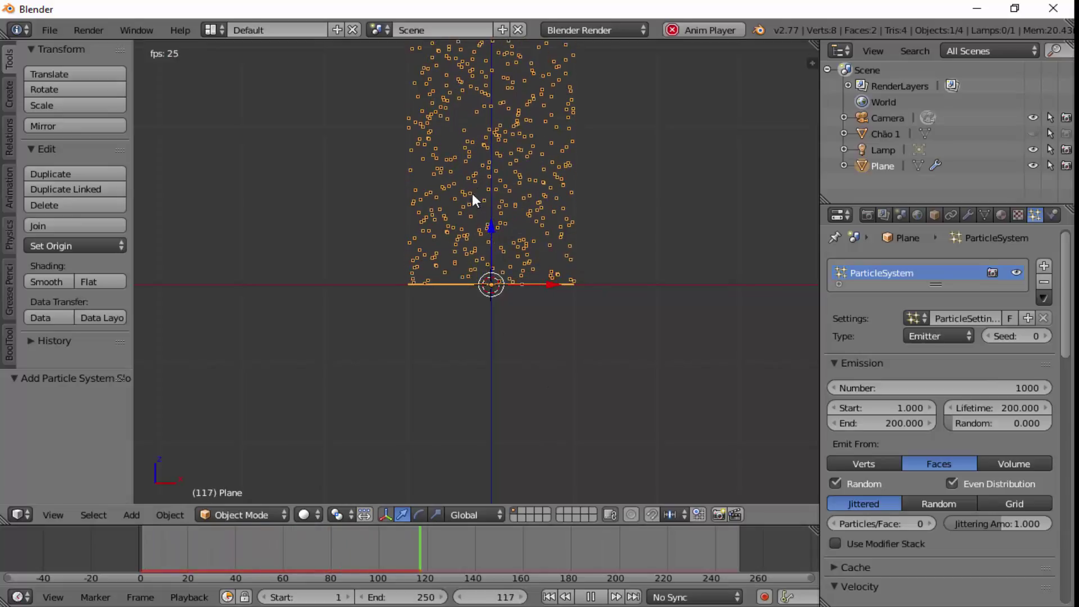
pyautogui.click(590, 596)
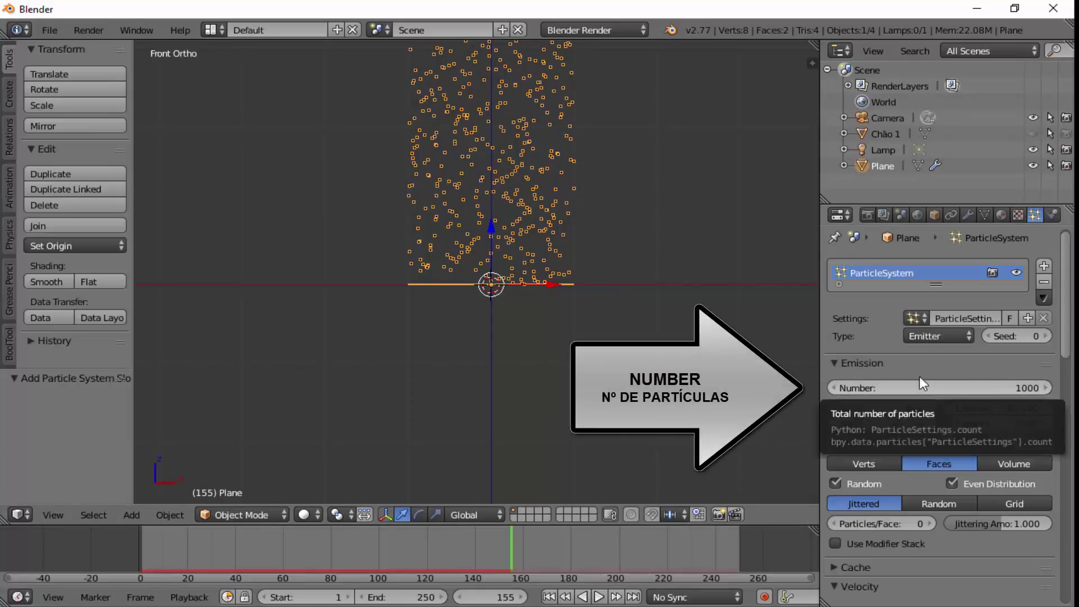
# Set the particle emission Number to 30 and replay the animation from frame 1.
pyautogui.click(976, 388)
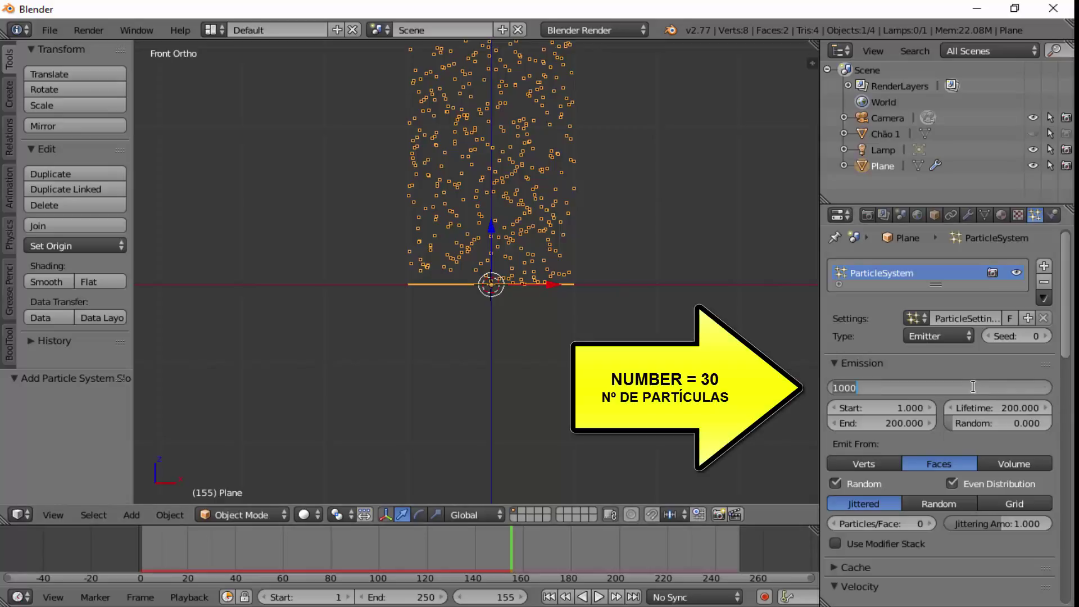
pyautogui.write('30')
pyautogui.press('Return')
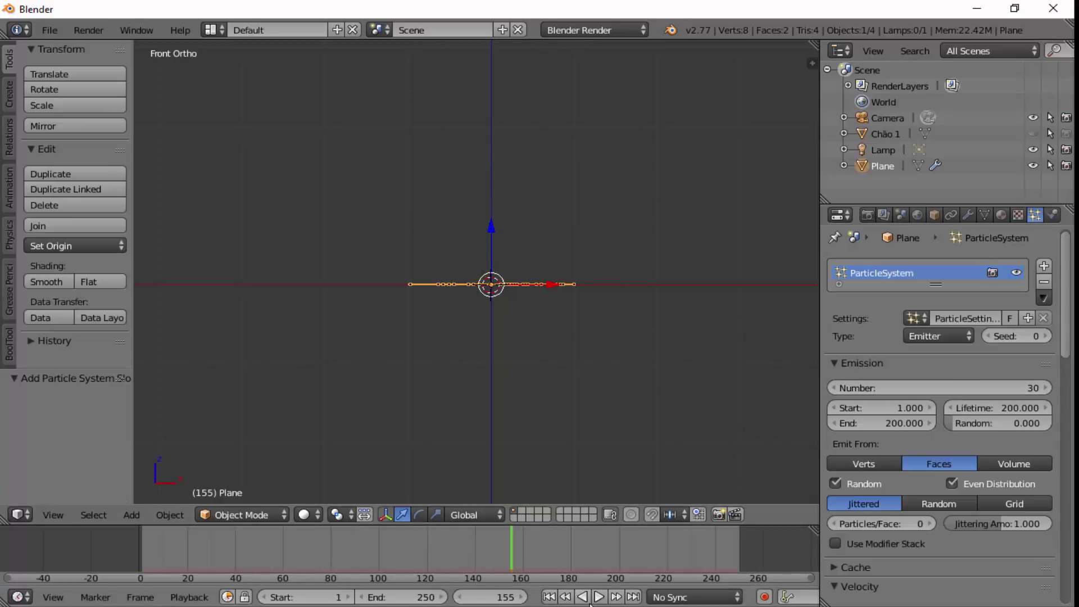
pyautogui.click(548, 597)
pyautogui.click(598, 597)
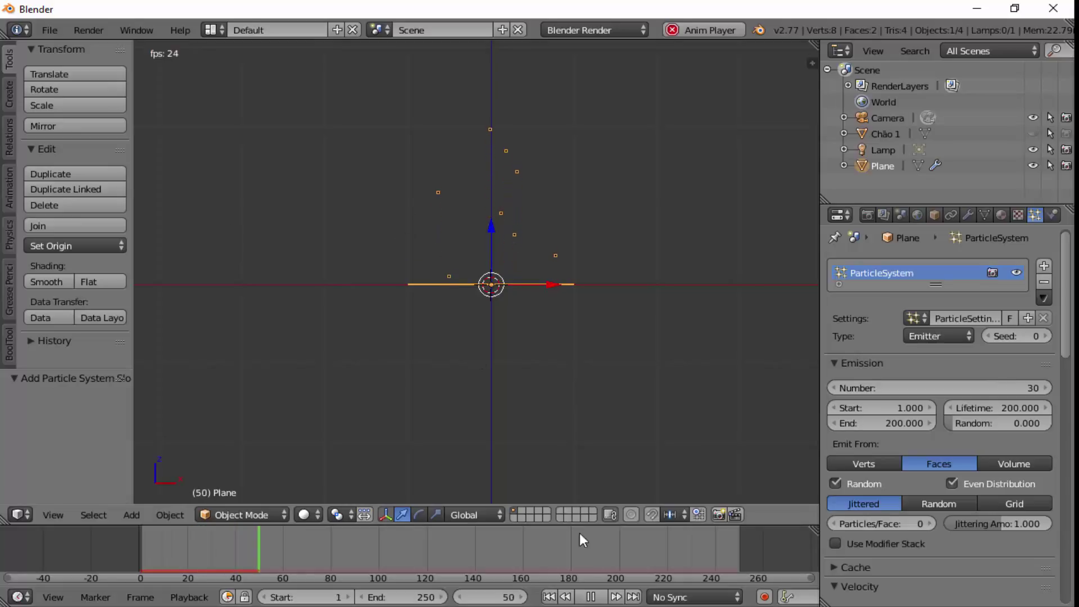
pyautogui.click(591, 596)
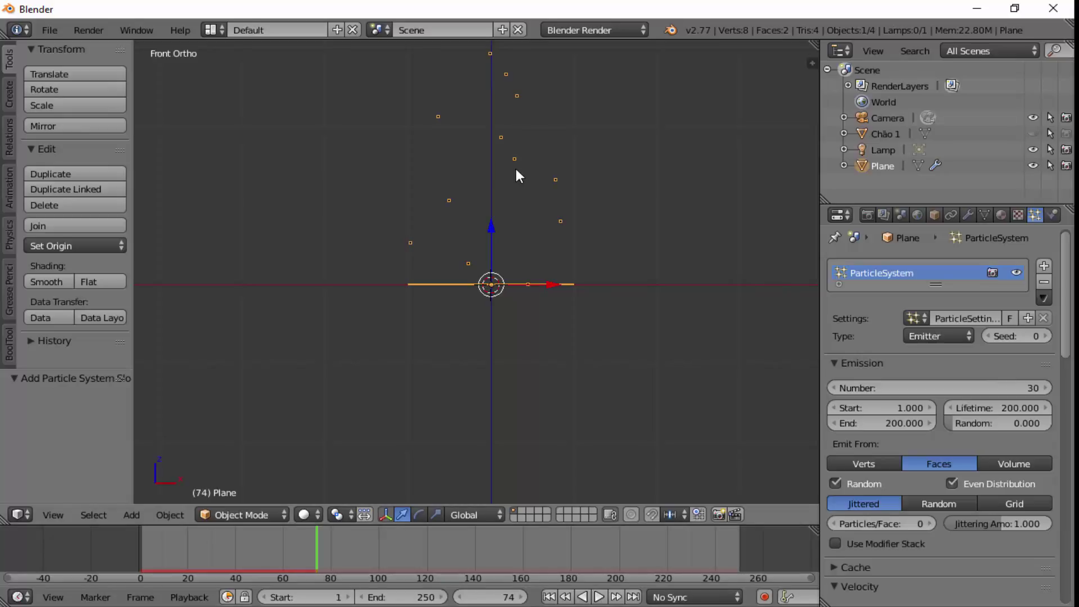
# Render a test image of the current frame, then return to the 3D view.
pyautogui.click(90, 30)
pyautogui.click(99, 45)
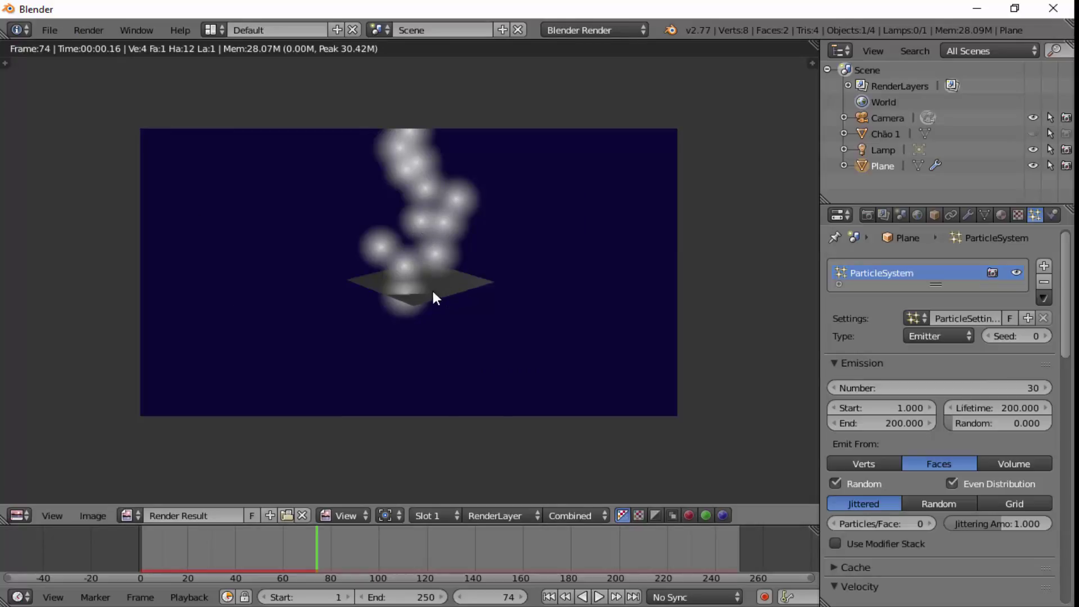
pyautogui.press('Escape')
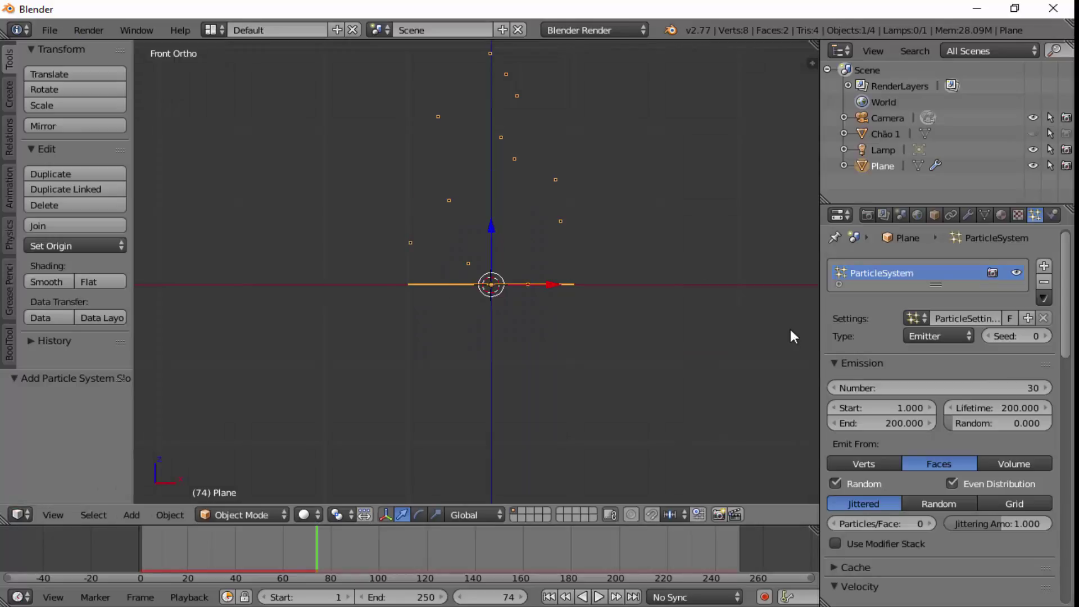
pyautogui.scroll(-4, 956, 393)
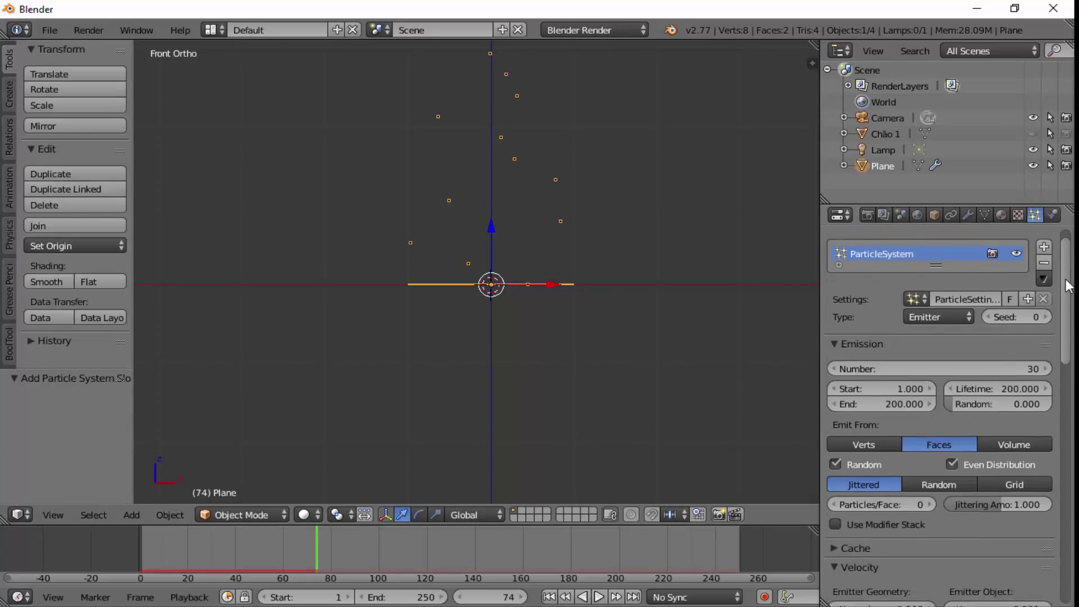
pyautogui.scroll(-4, 955, 393)
pyautogui.scroll(-4, 955, 394)
pyautogui.scroll(-4, 955, 393)
# Make the particles render as Object and switch to an empty scene layer.
pyautogui.scroll(-4, 949, 415)
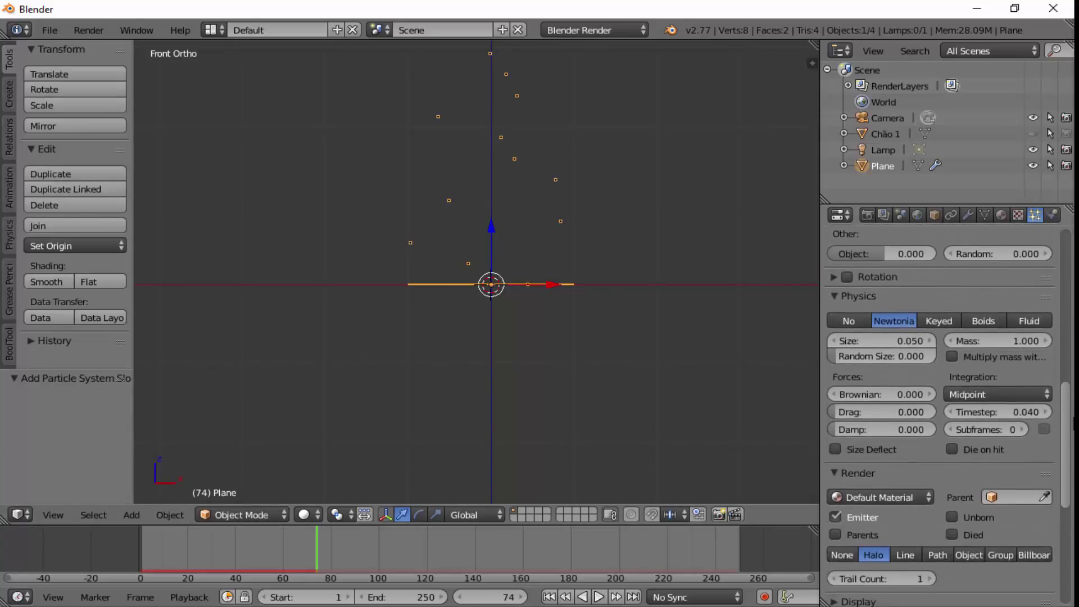
pyautogui.scroll(-4, 950, 416)
pyautogui.scroll(-4, 949, 416)
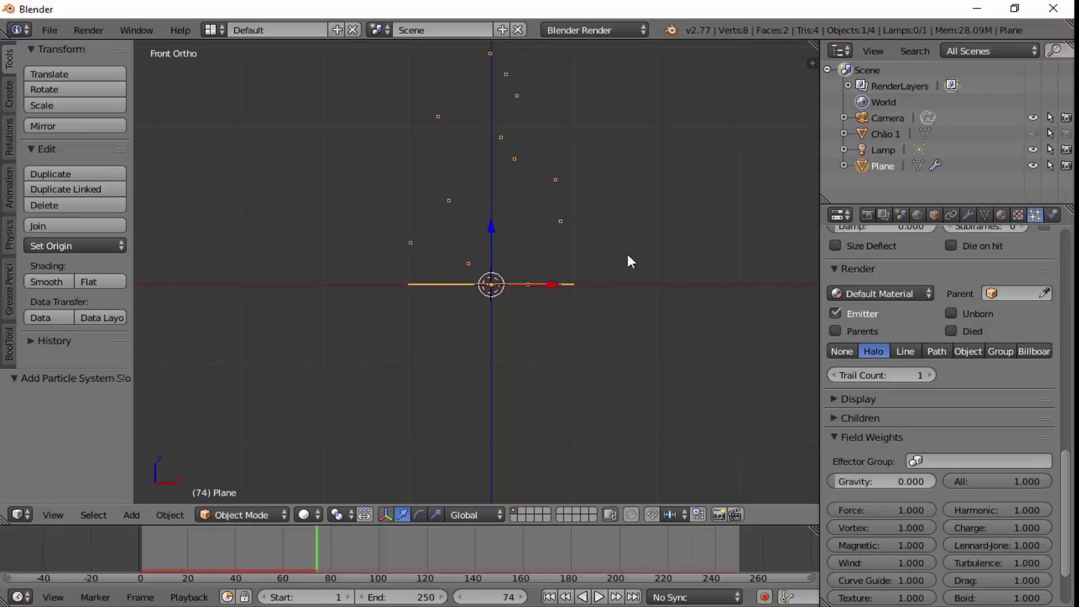
pyautogui.click(967, 352)
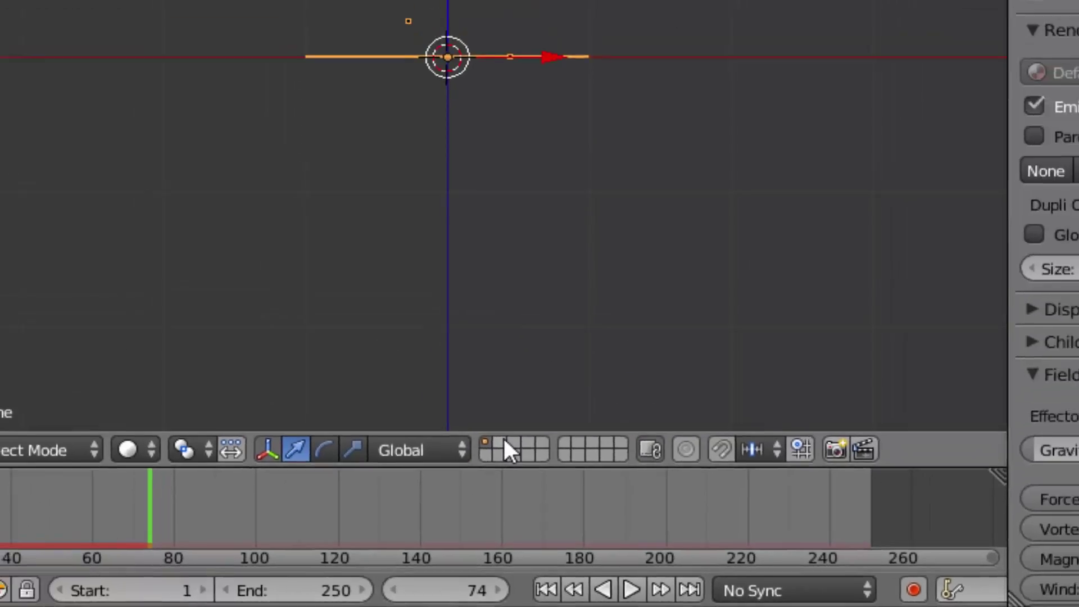
pyautogui.click(484, 404)
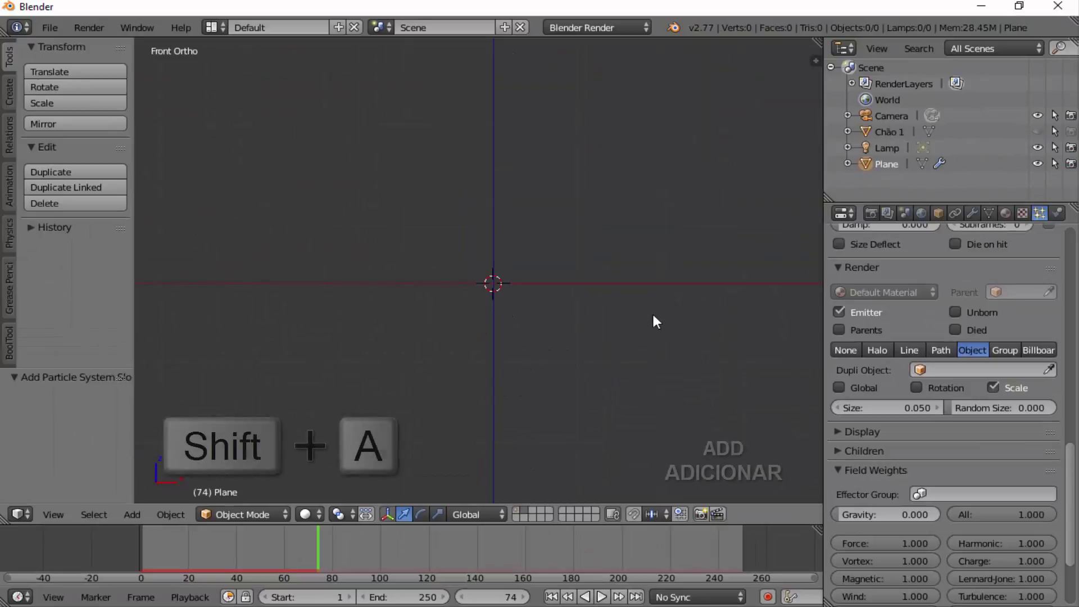
# Add a UV sphere (32 segments, 16 rings) at the origin with smooth shading.
pyautogui.hotkey('shift', 'a')
pyautogui.moveTo(626, 310)
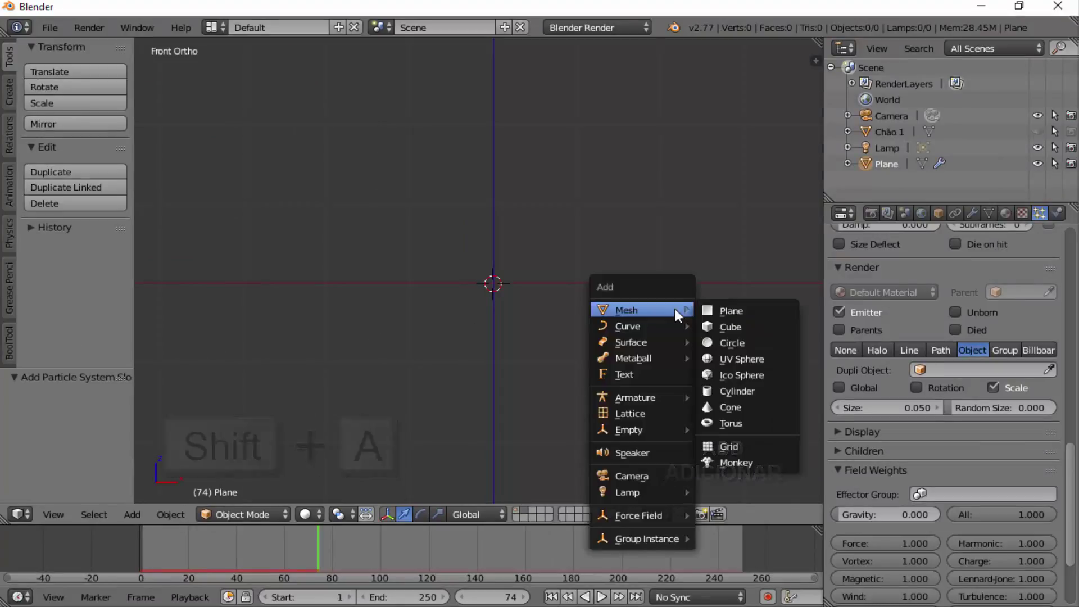
pyautogui.click(732, 357)
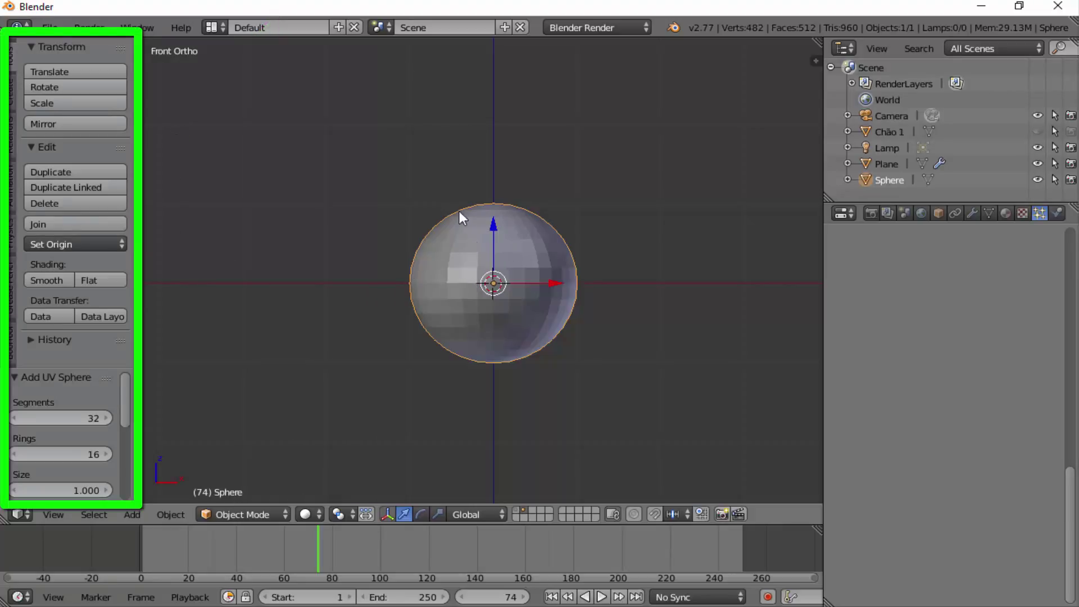
pyautogui.click(47, 279)
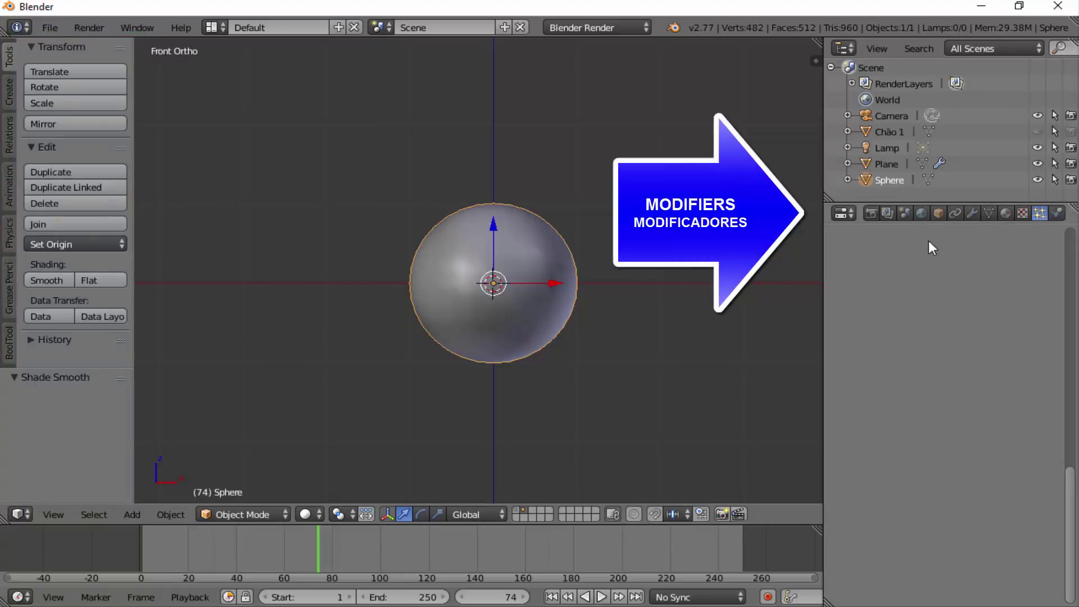
# Add a Subdivision Surface modifier at view level 2 to the sphere and apply it.
pyautogui.click(972, 213)
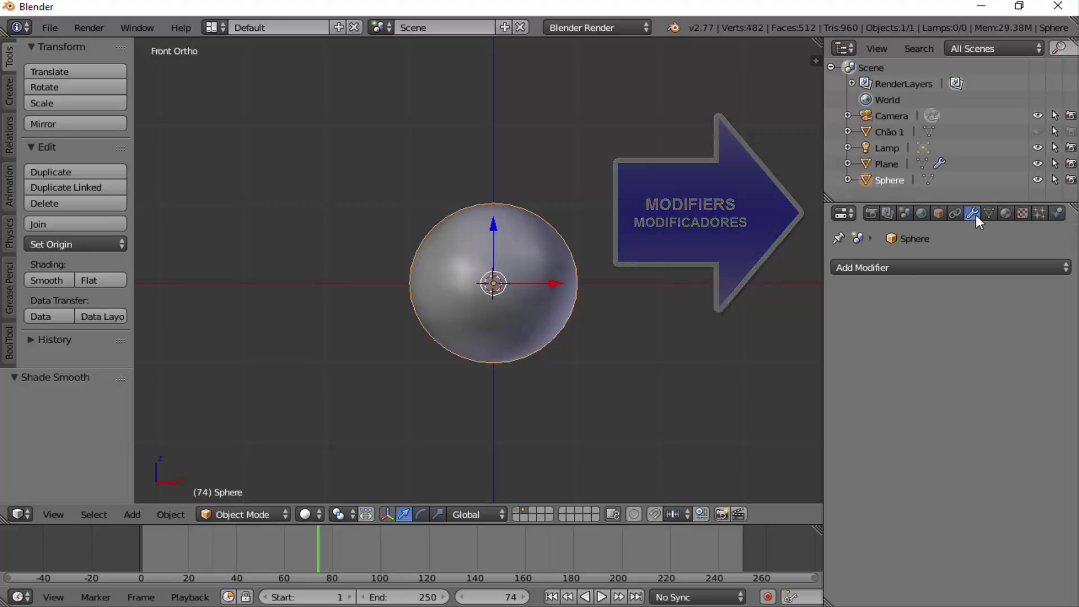
pyautogui.click(861, 268)
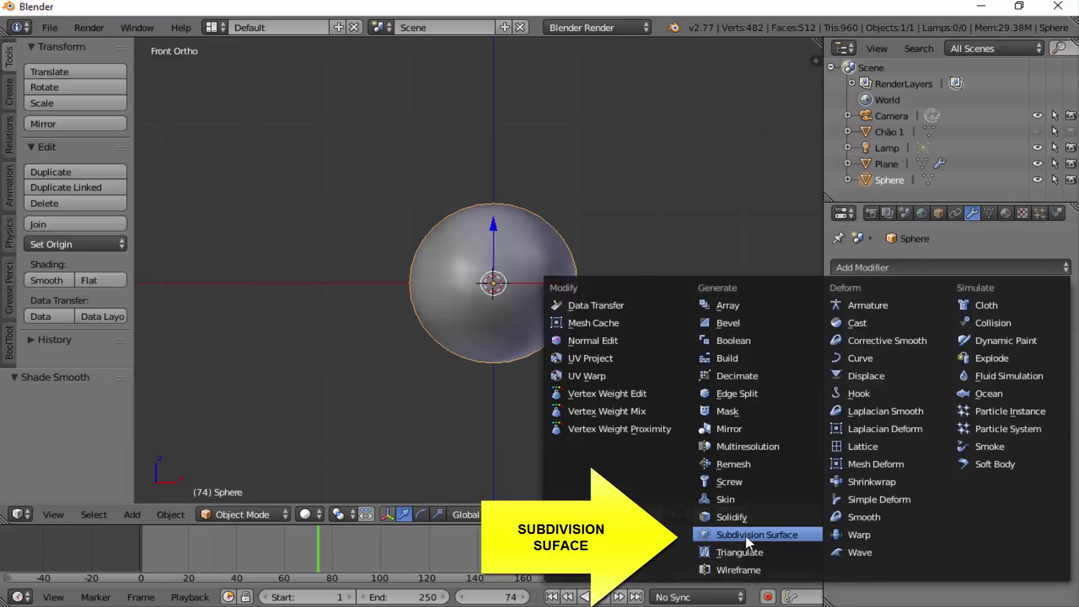
pyautogui.click(750, 534)
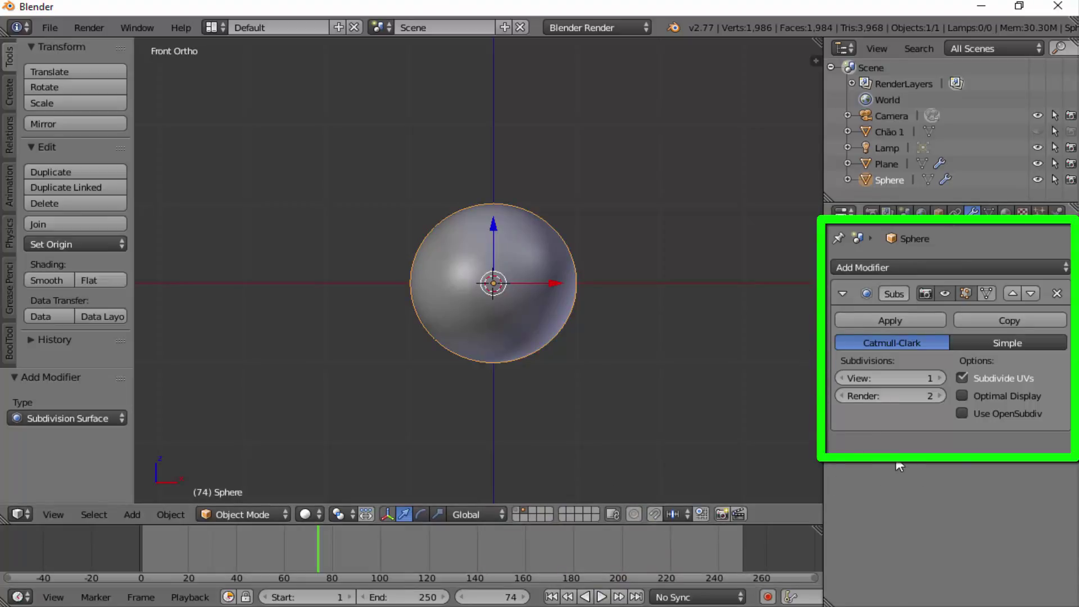
pyautogui.click(941, 378)
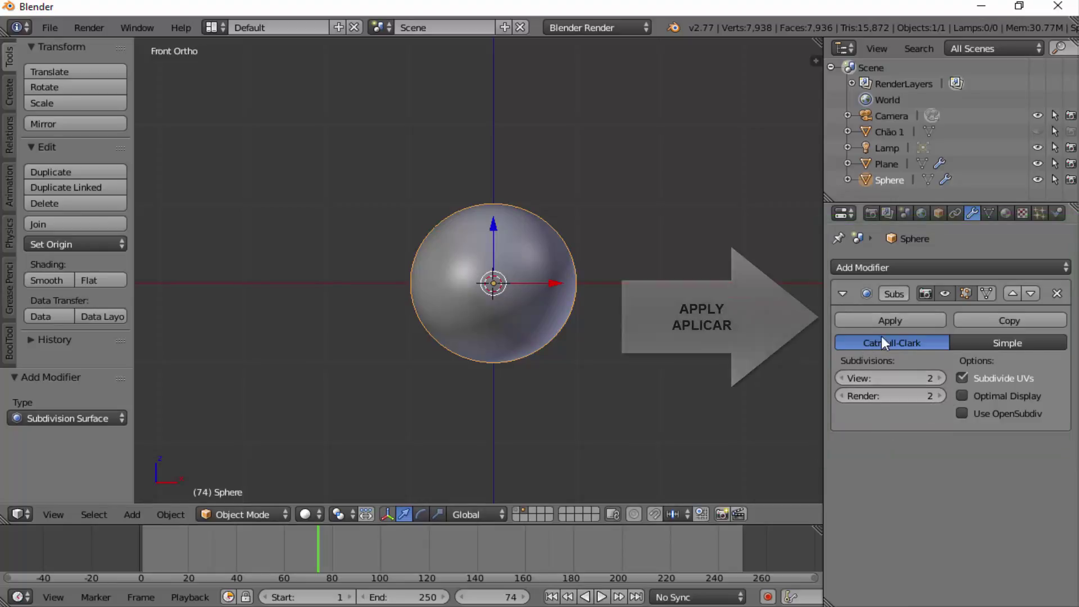
pyautogui.click(894, 323)
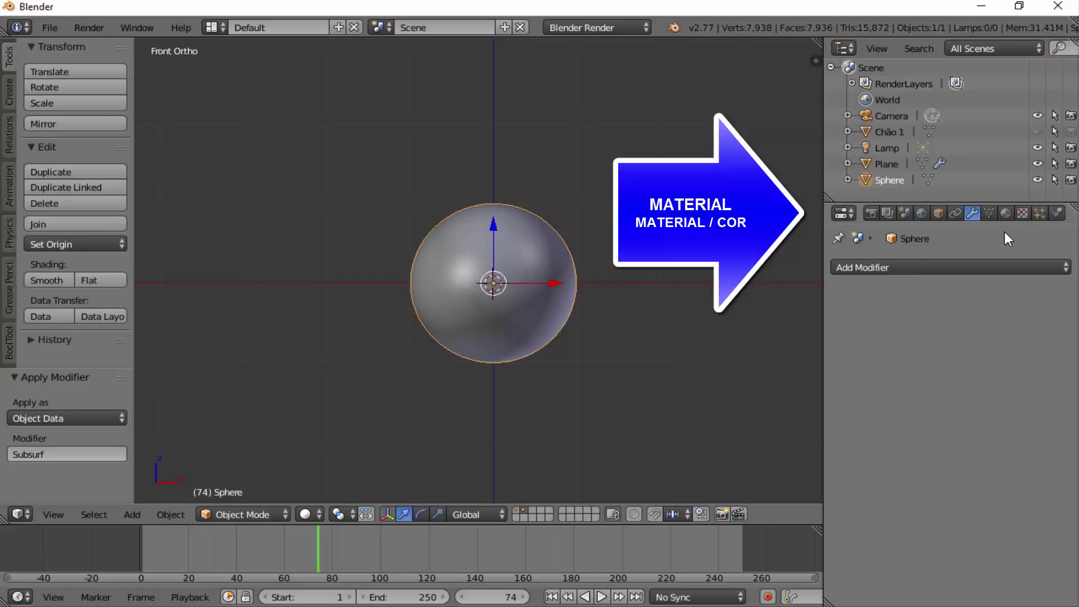
# Give the sphere a new material with Z Transparency enabled and Fresnel 4.6.
pyautogui.click(1005, 215)
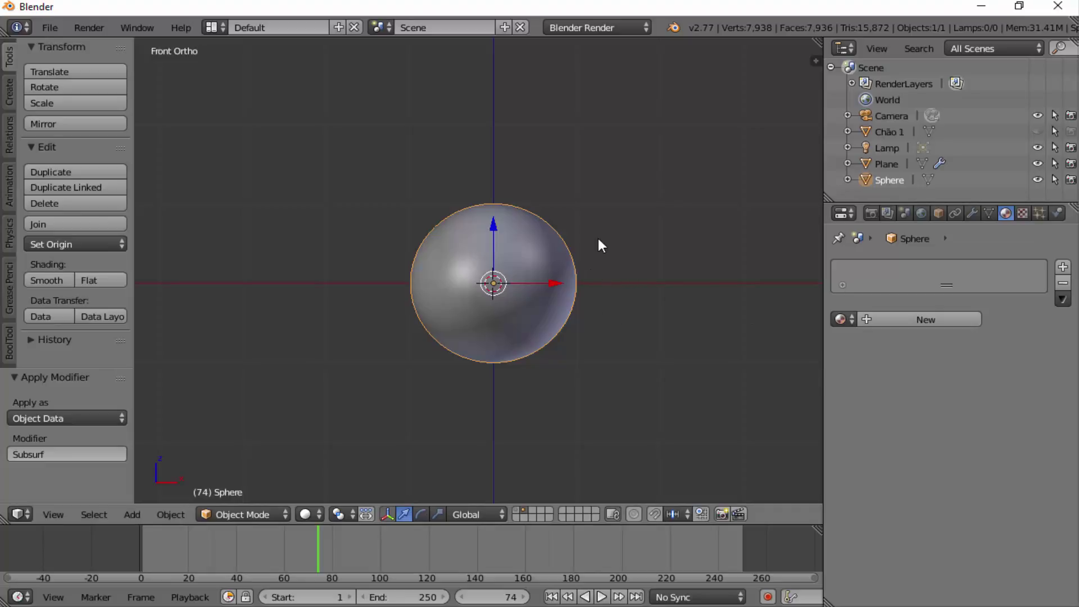
pyautogui.click(931, 325)
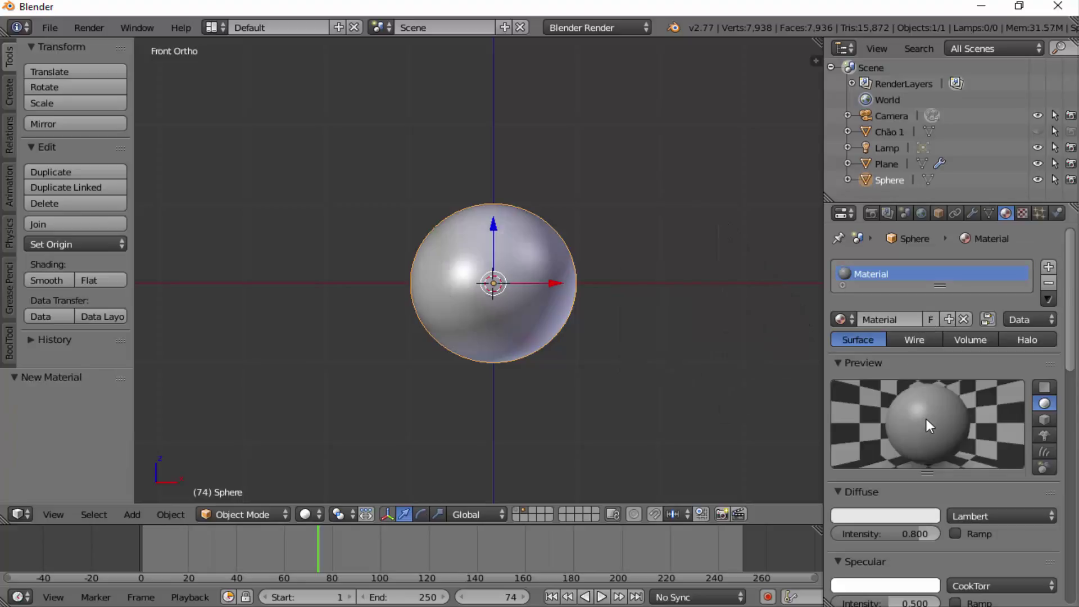
pyautogui.scroll(-3, 926, 419)
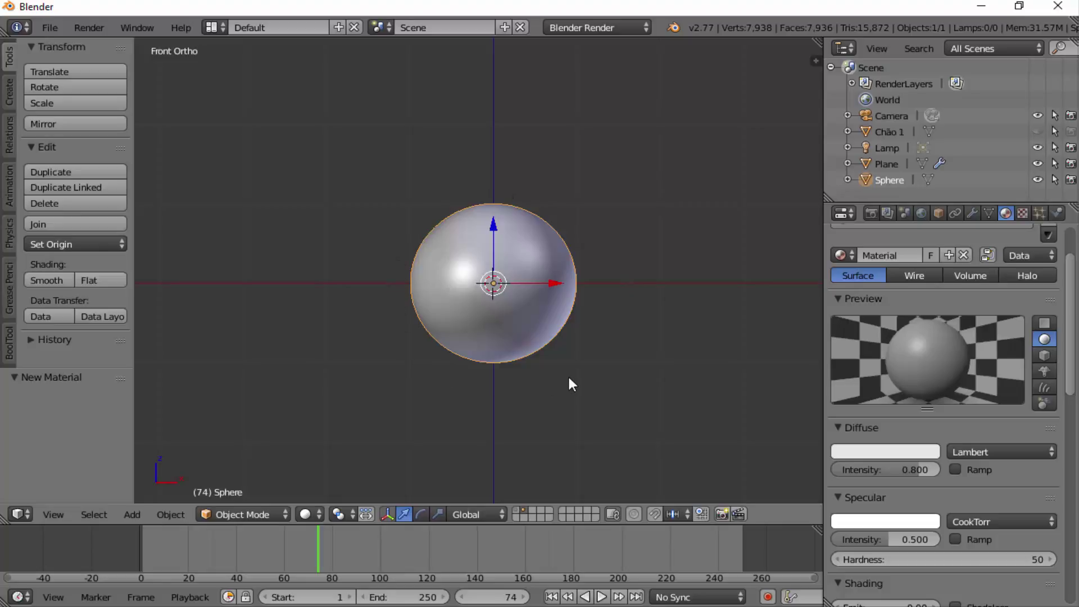
pyautogui.scroll(-2, 925, 440)
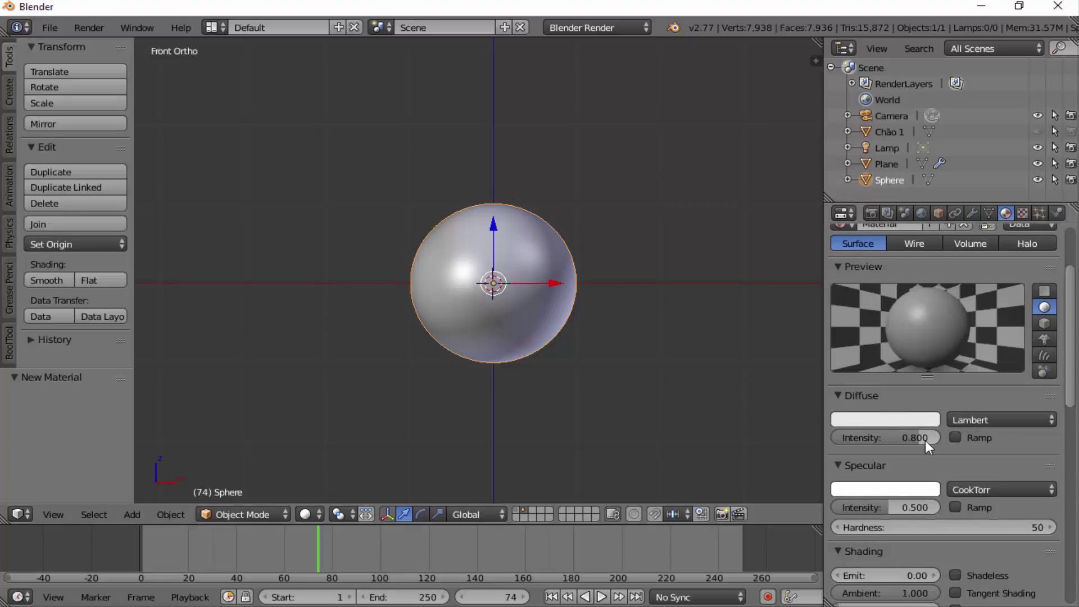
pyautogui.scroll(-3, 925, 440)
pyautogui.scroll(-3, 925, 440)
pyautogui.scroll(-7, 910, 416)
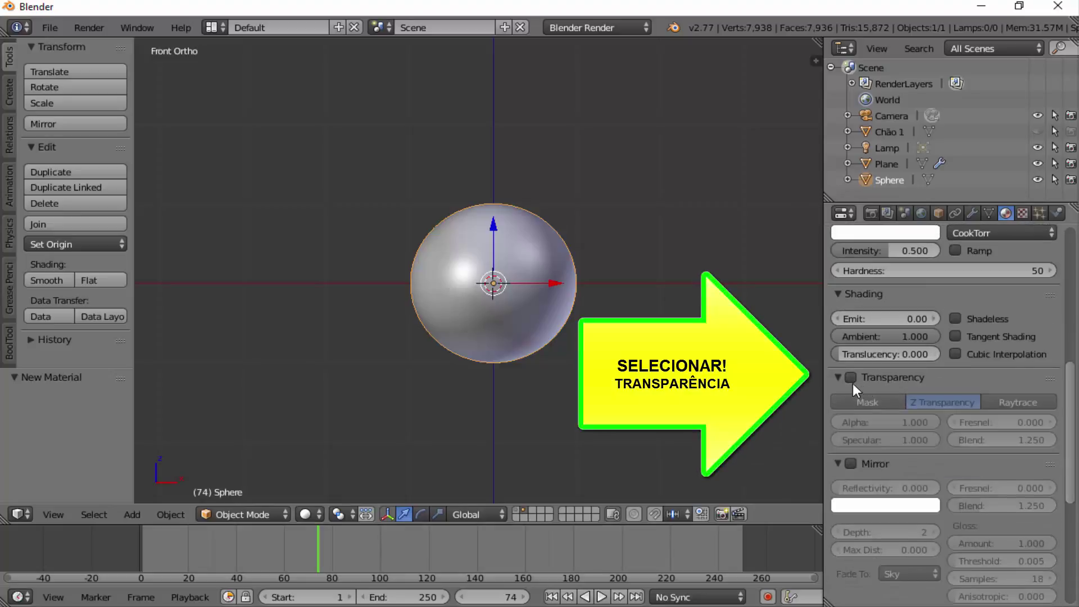
pyautogui.click(851, 376)
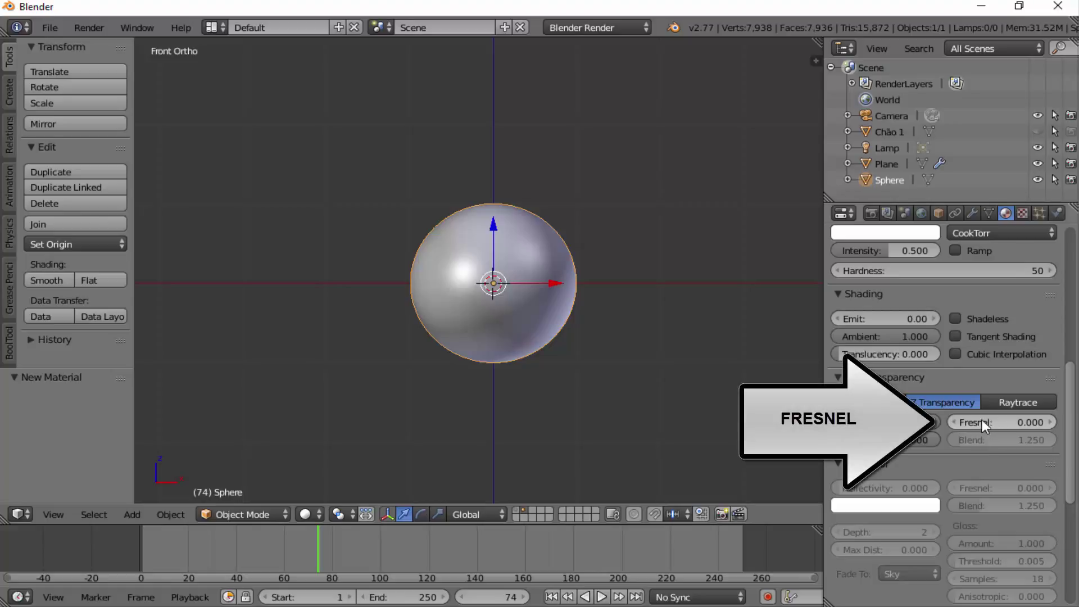
pyautogui.click(1017, 417)
pyautogui.write('4.6')
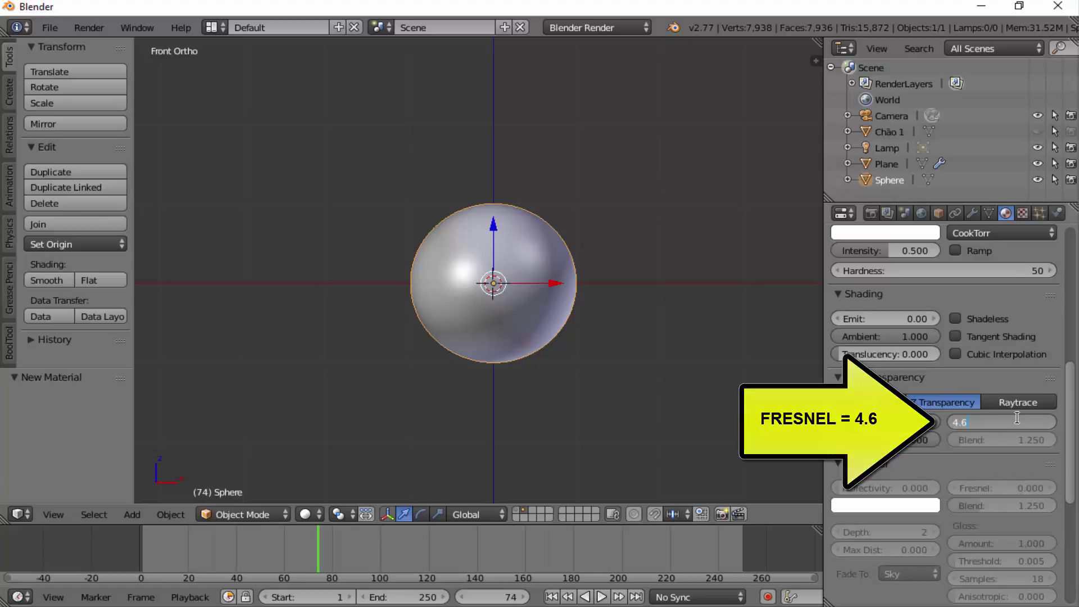
pyautogui.press('Return')
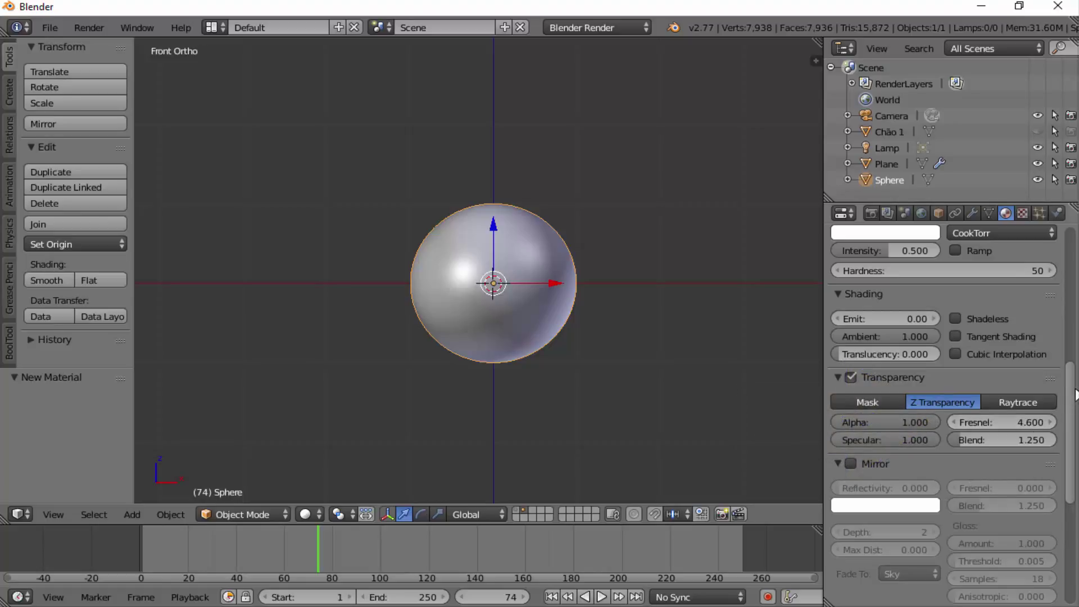
pyautogui.moveTo(1073, 393); pyautogui.dragTo(1076, 292)
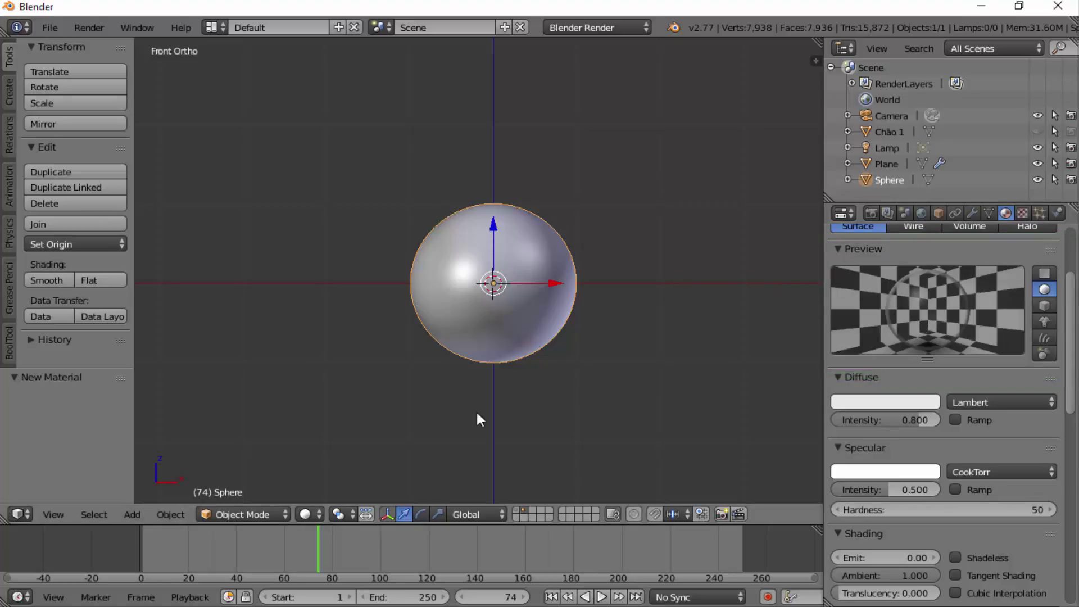
# On layer 1, set the emitter plane's particles to display as the Sphere object.
pyautogui.click(517, 509)
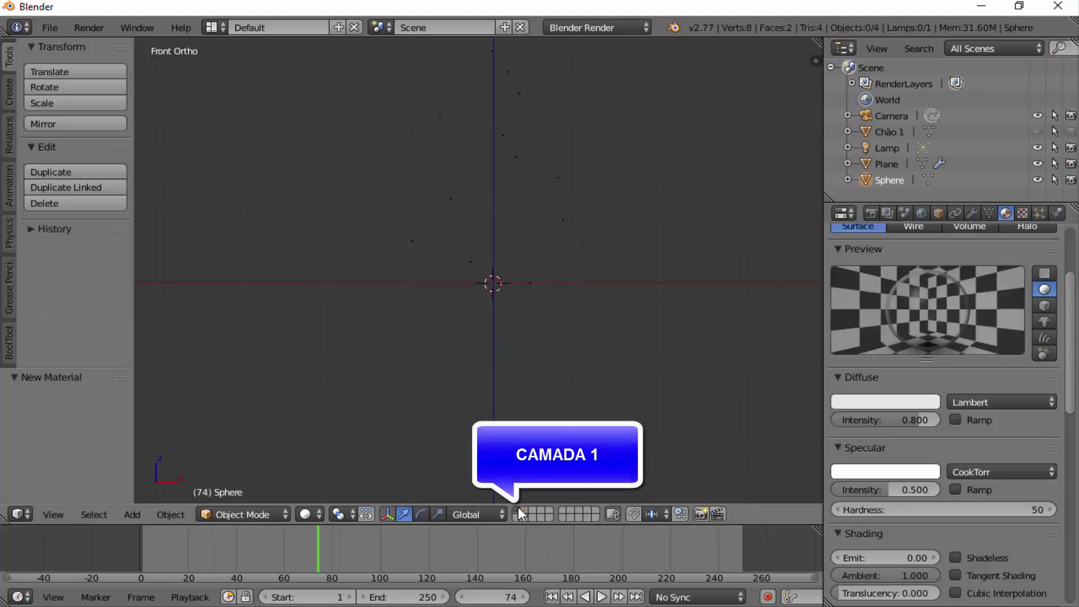
pyautogui.rightClick(531, 282)
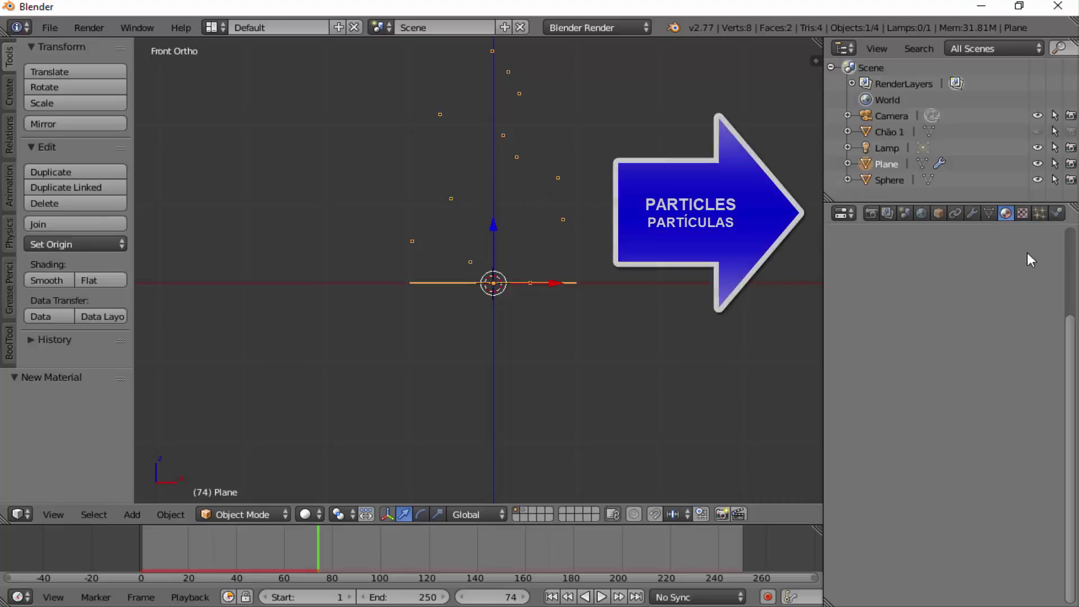
pyautogui.click(1041, 212)
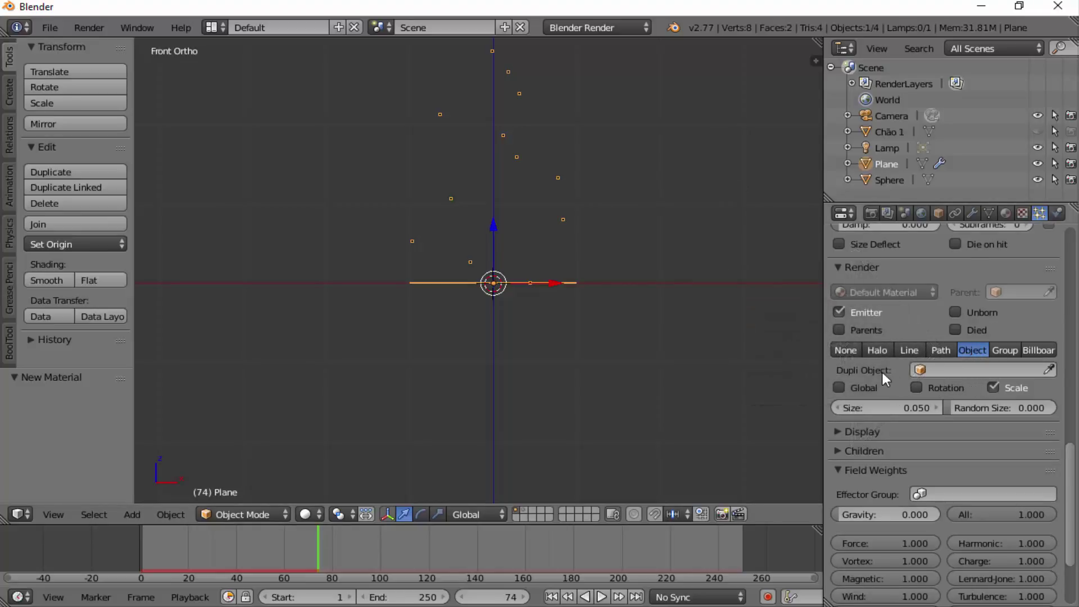
pyautogui.click(974, 370)
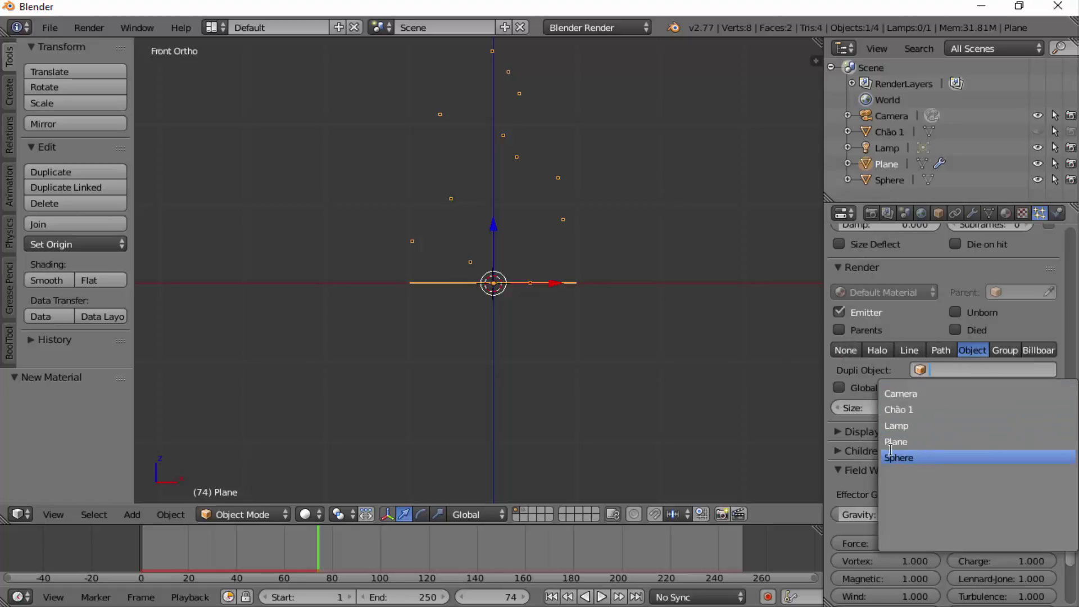
pyautogui.click(908, 456)
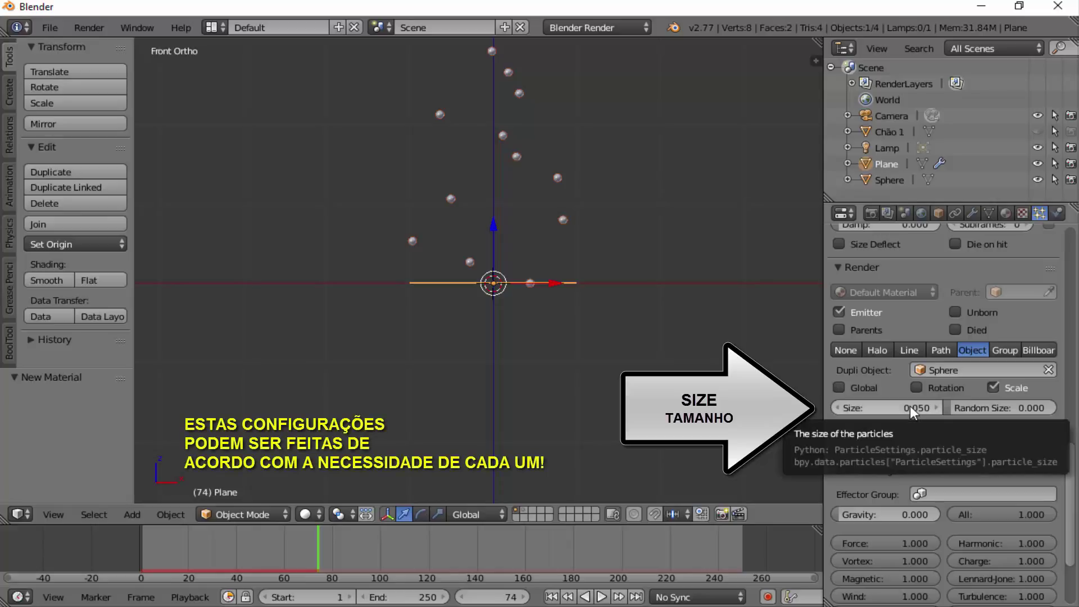
# Set particle Size to 0.390 and Random Size to 0.664, then rewind to frame 1.
pyautogui.click(909, 405)
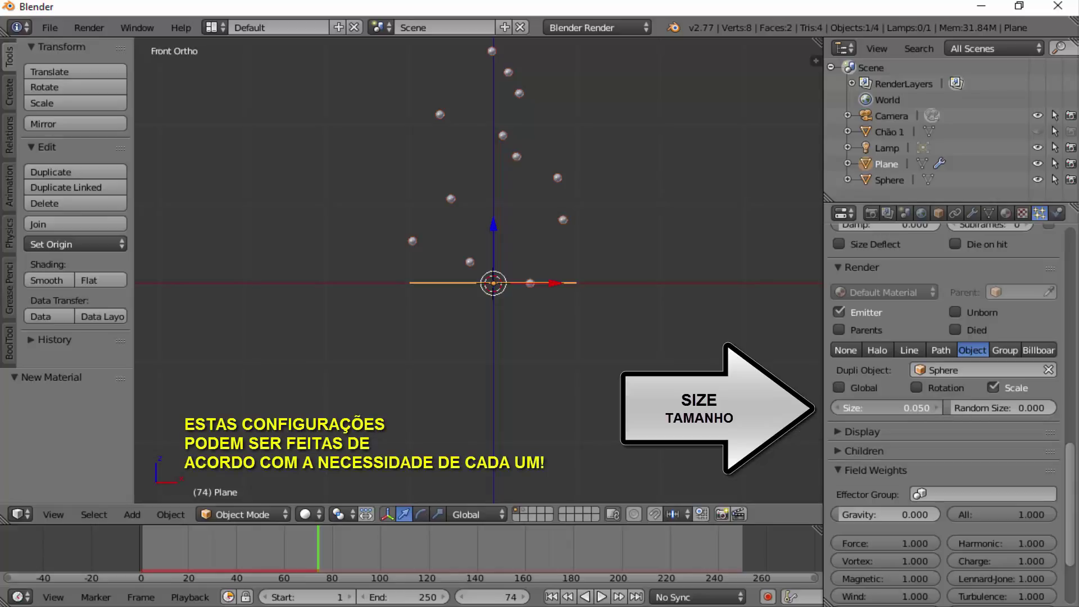
pyautogui.moveTo(909, 405); pyautogui.dragTo(956, 406)
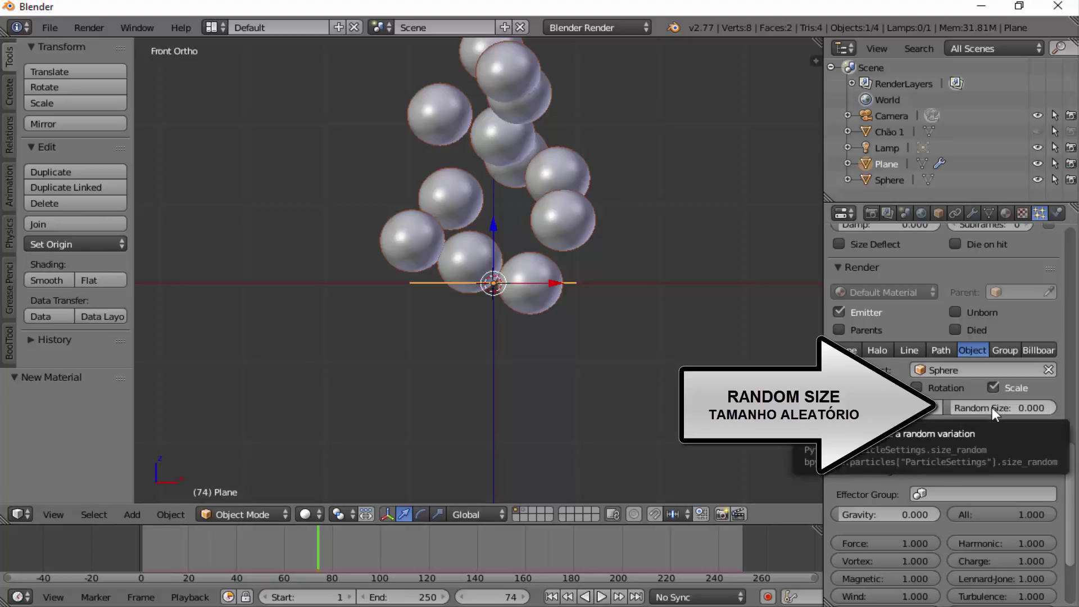
pyautogui.moveTo(992, 407); pyautogui.dragTo(1039, 406)
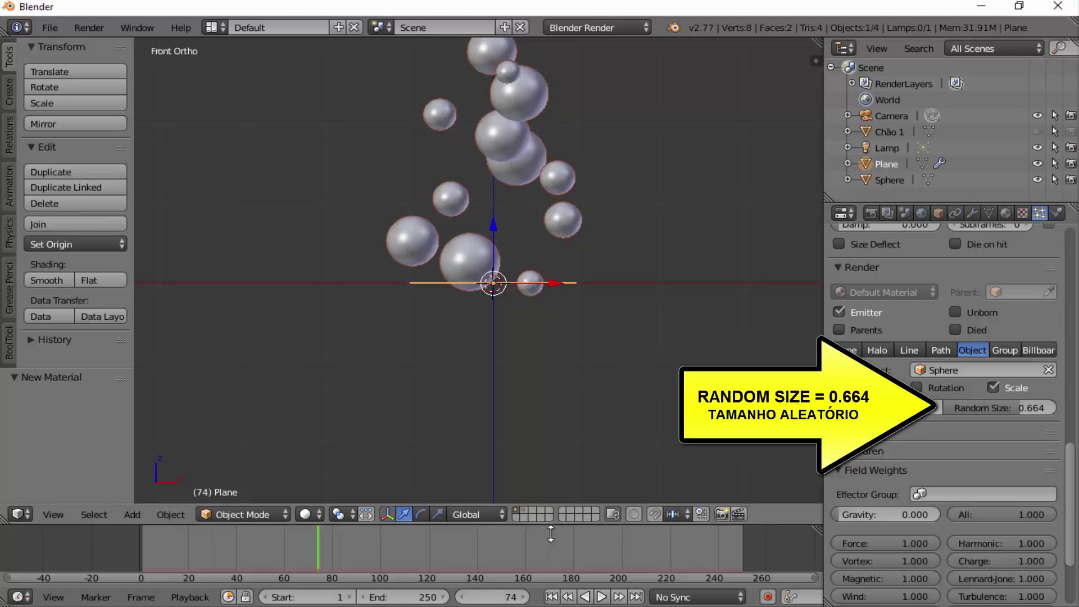
pyautogui.click(551, 596)
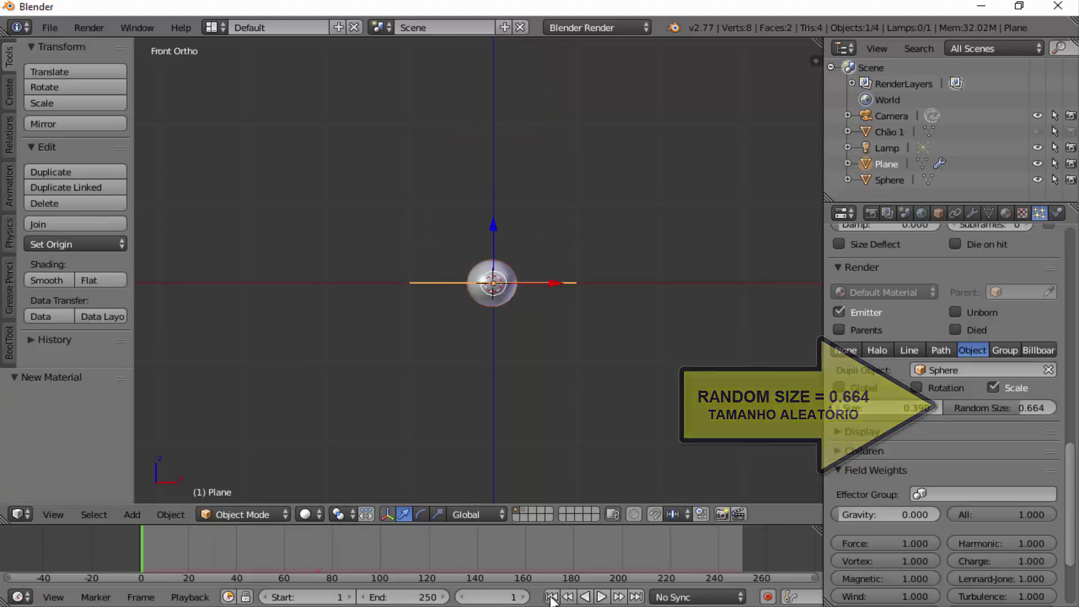
# Play the bubble animation and stop it at frame 72.
pyautogui.click(601, 596)
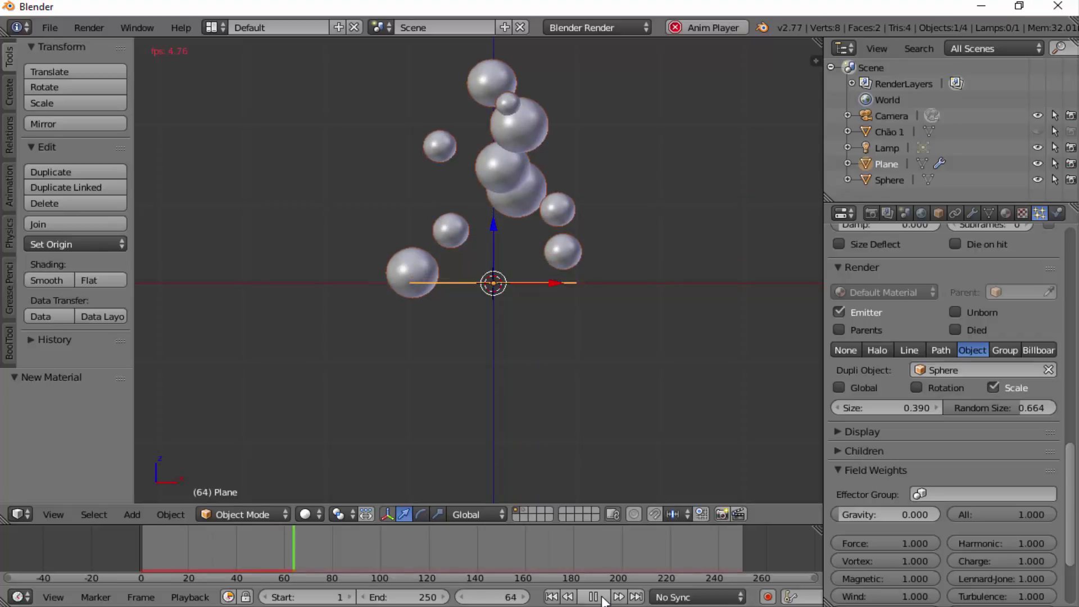
pyautogui.click(593, 597)
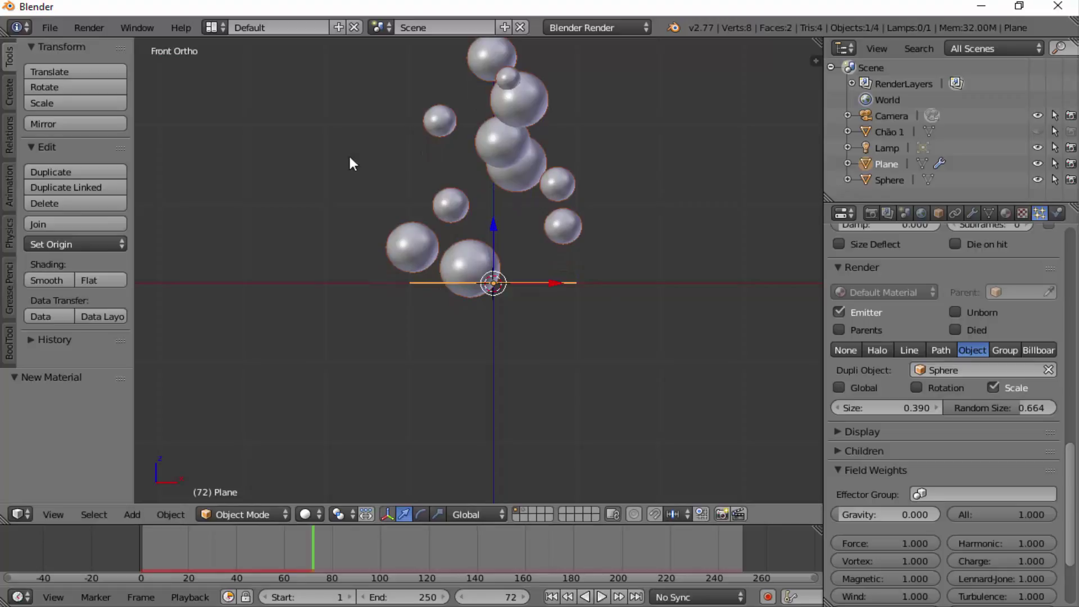
pyautogui.click(98, 27)
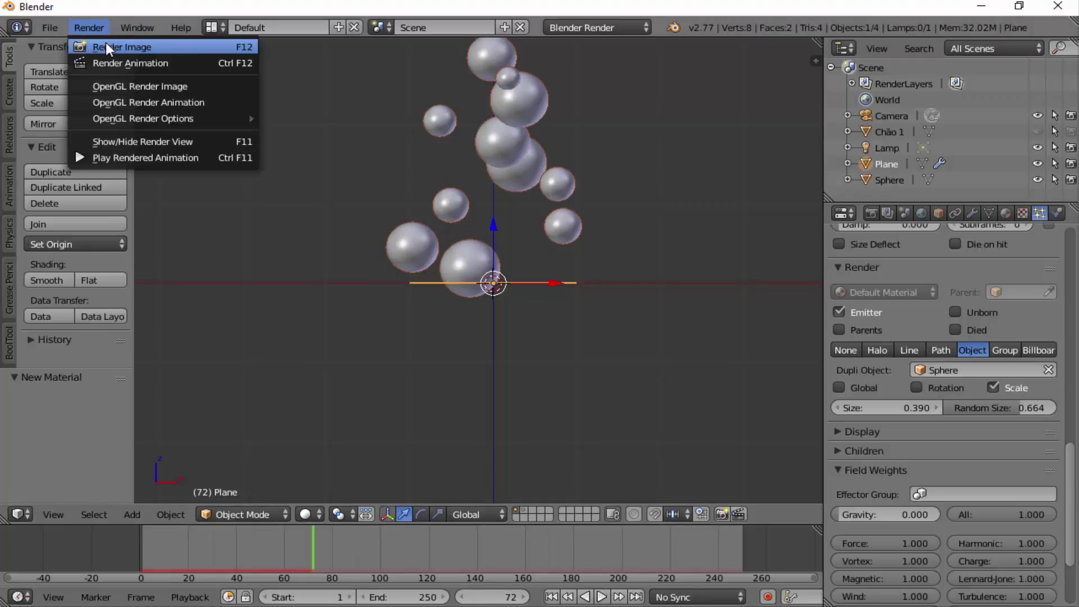
# Test-render frame 72, disable Emitter rendering, and re-render to show only bubbles on dark blue.
pyautogui.click(106, 43)
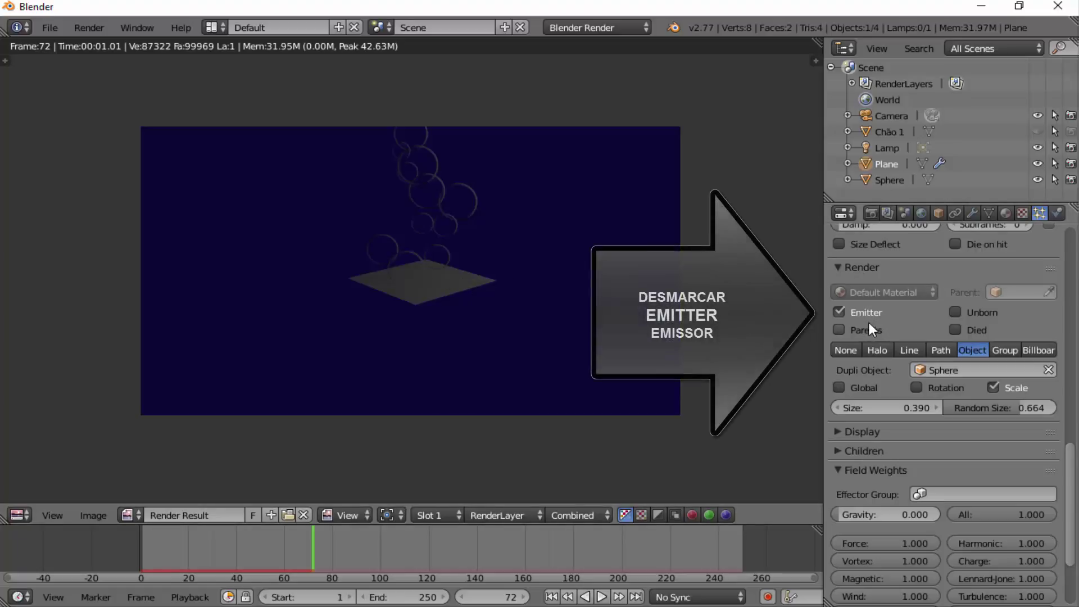
pyautogui.click(839, 312)
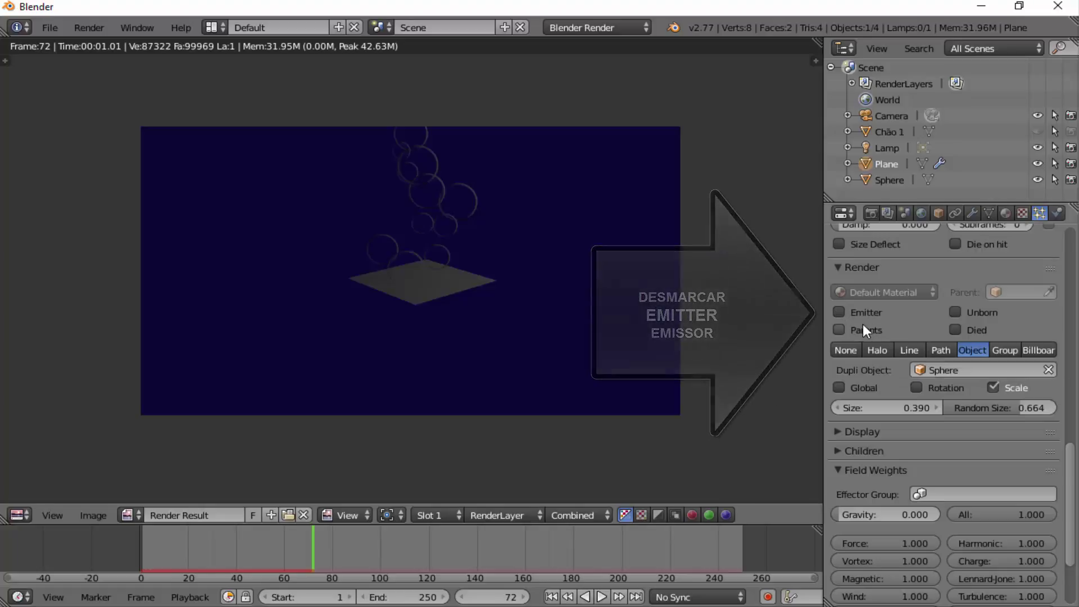
pyautogui.click(103, 32)
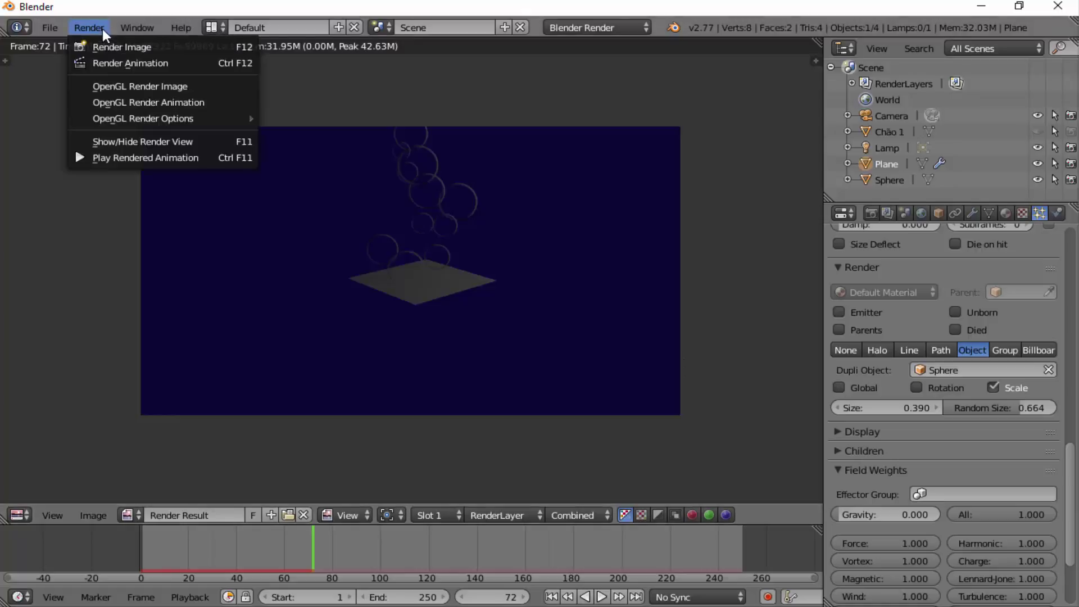
pyautogui.click(102, 42)
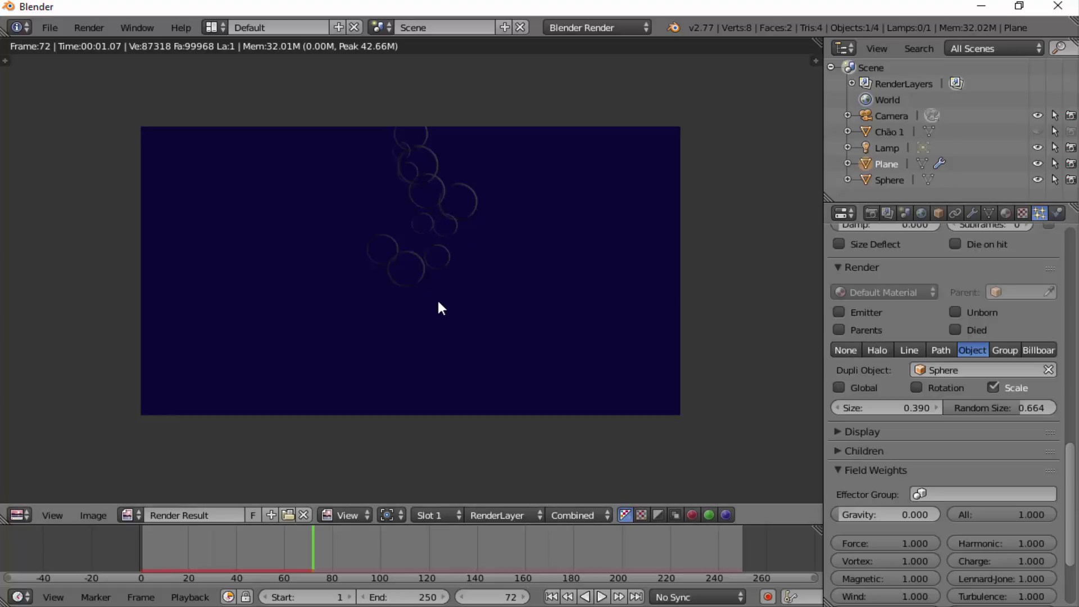
pyautogui.press('Escape')
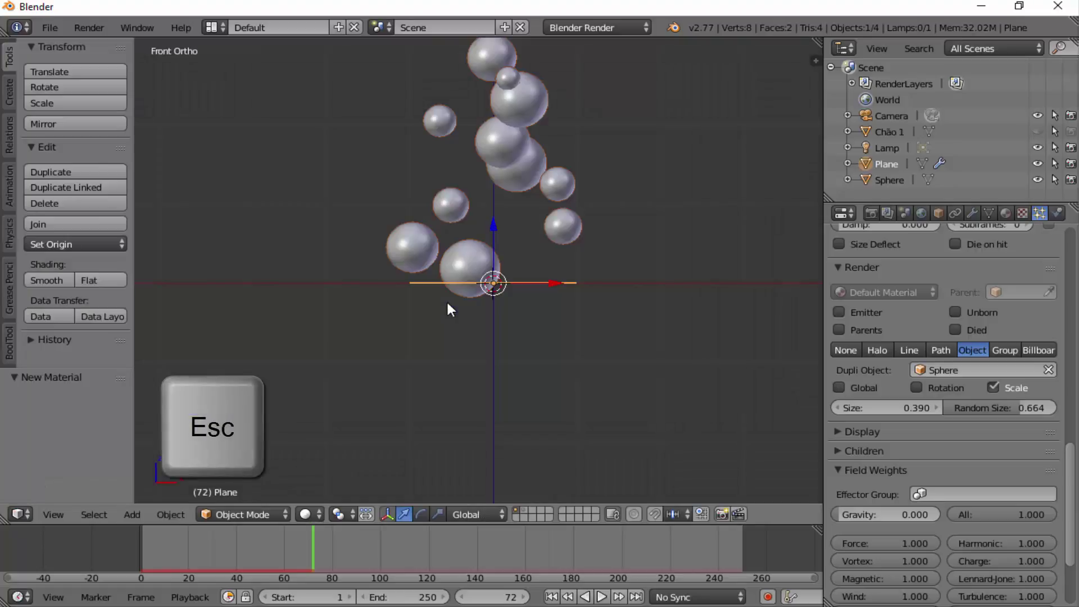
# Zoom the viewport out and search the operator list for 'align'.
pyautogui.scroll(-2, 457, 317)
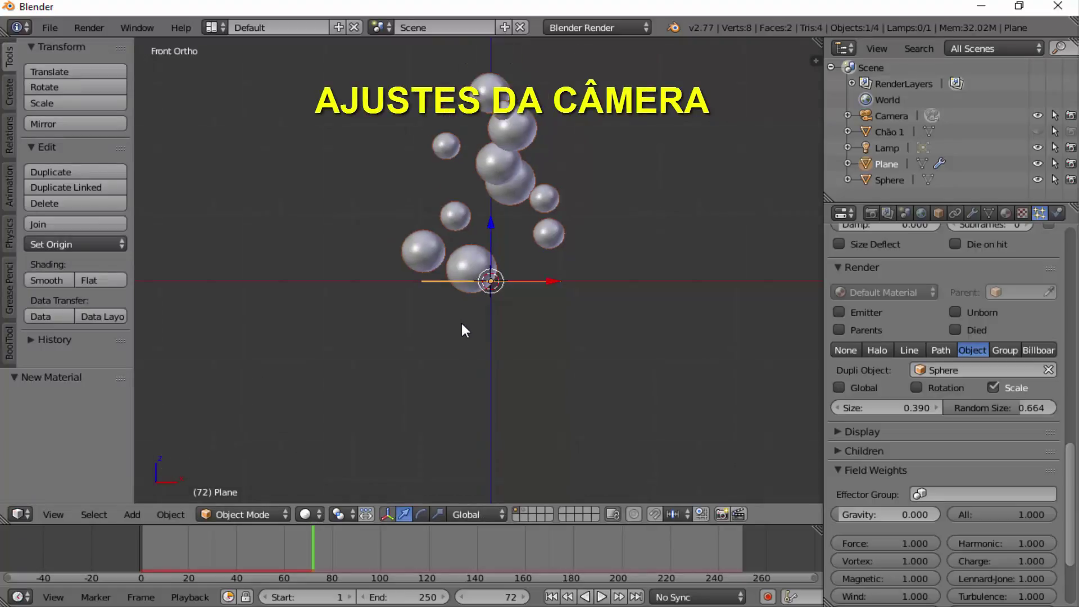
pyautogui.scroll(-1, 461, 322)
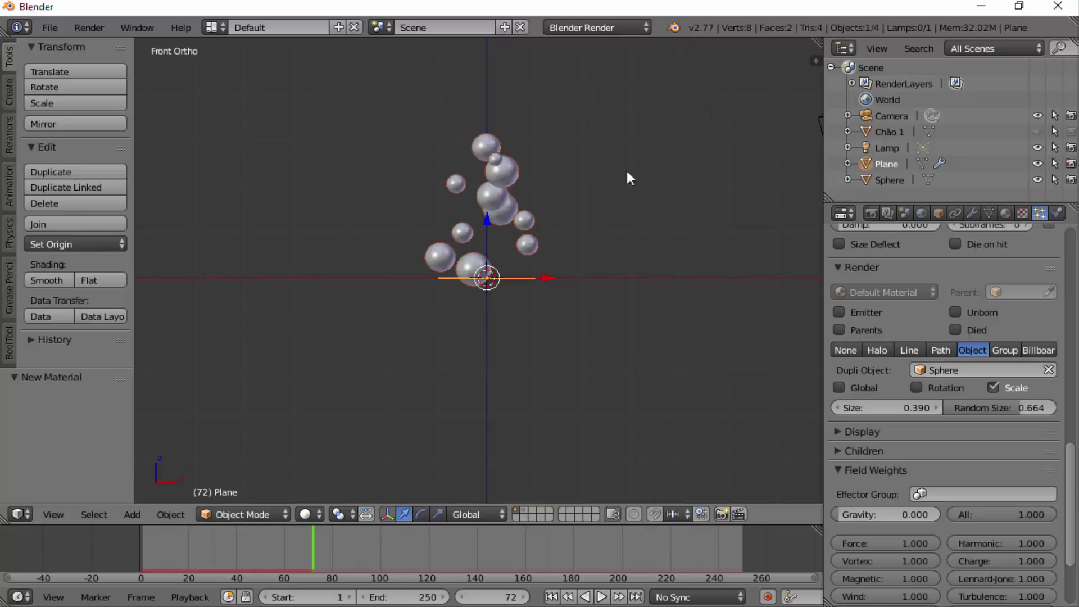
pyautogui.press('space')
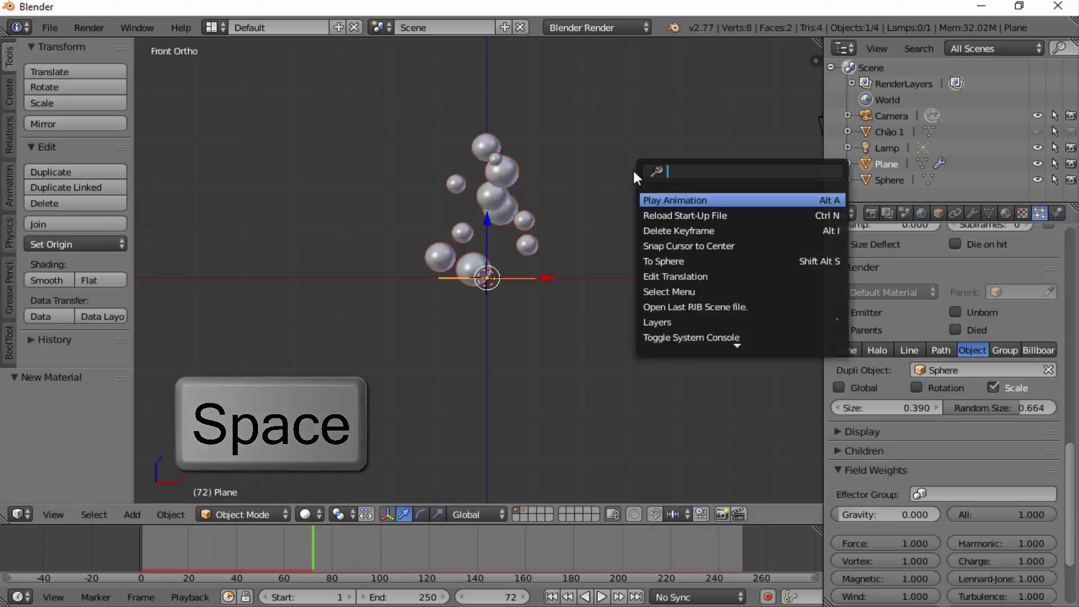
pyautogui.write('a')
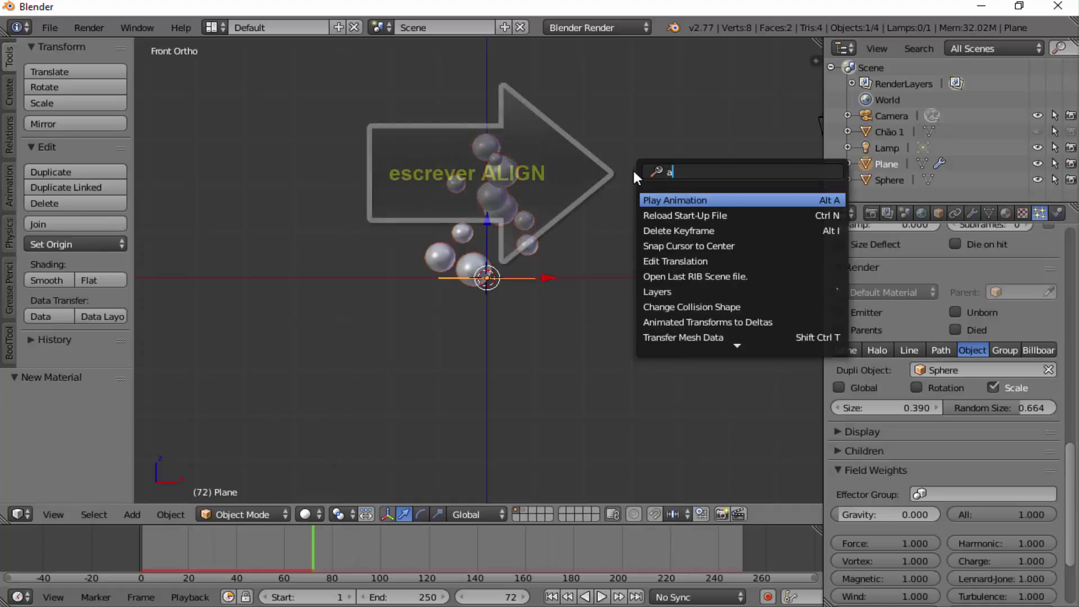
pyautogui.write('lign')
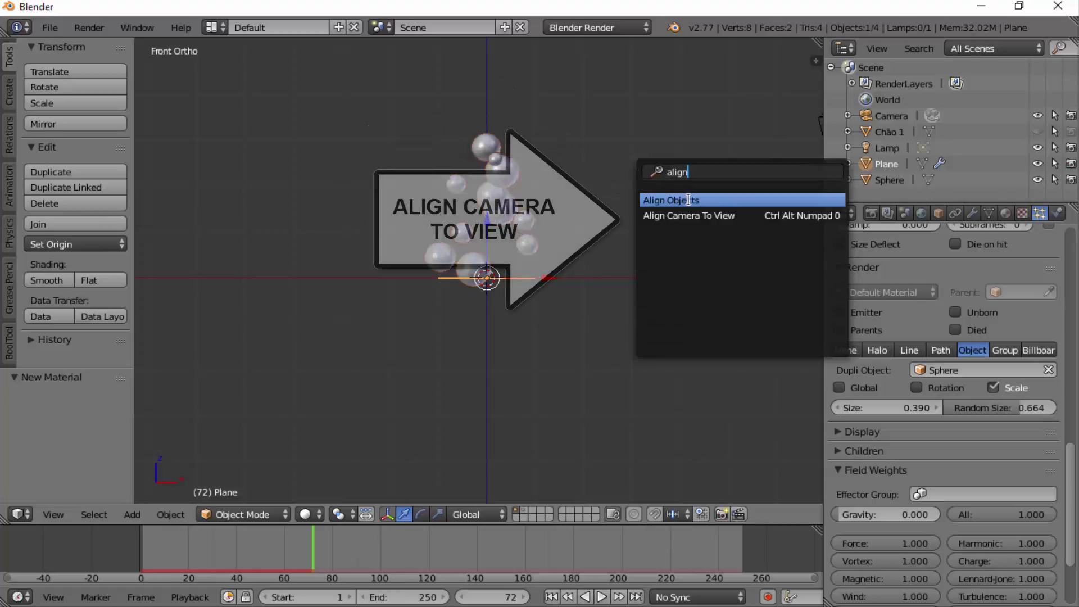
# Align the camera to the view and pan it to frame the bubbles and plane.
pyautogui.click(713, 217)
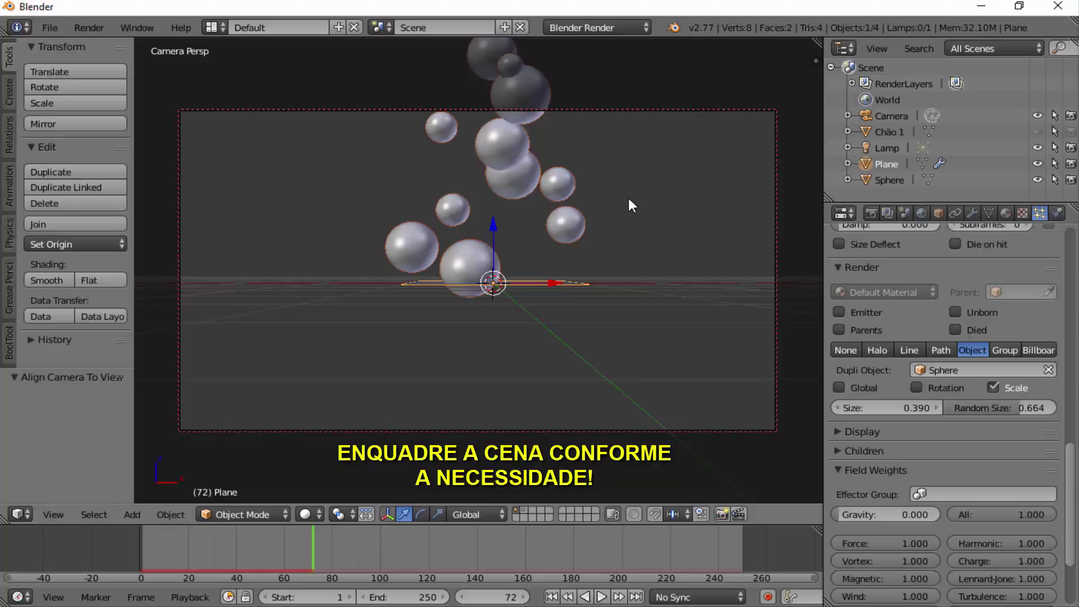
pyautogui.keyDown('shift'); pyautogui.moveTo(629, 198); pyautogui.dragTo(633, 320, button='middle'); pyautogui.keyUp('shift')
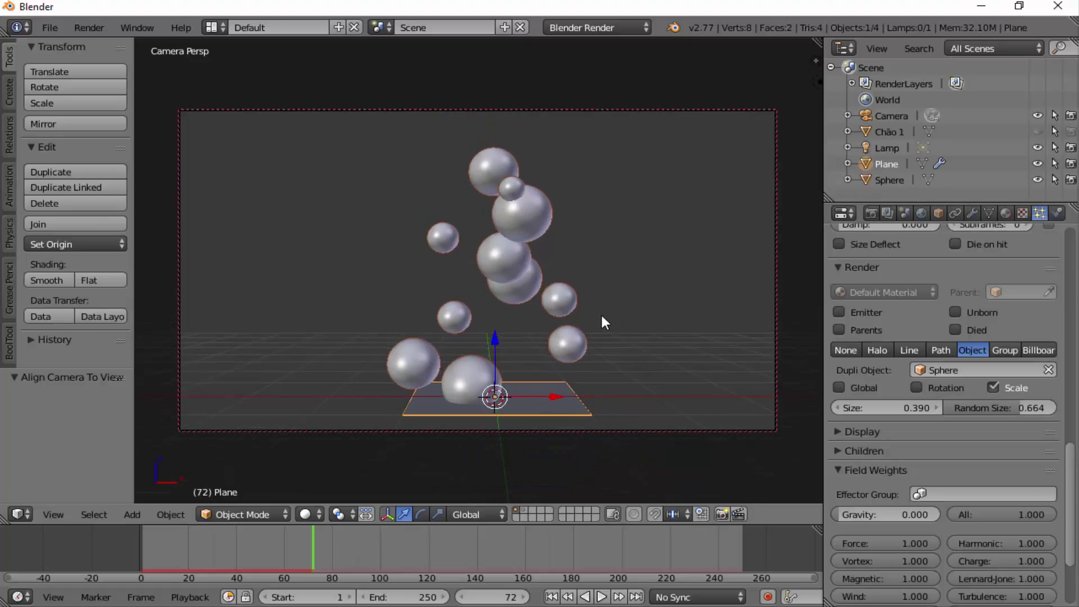
pyautogui.click(99, 25)
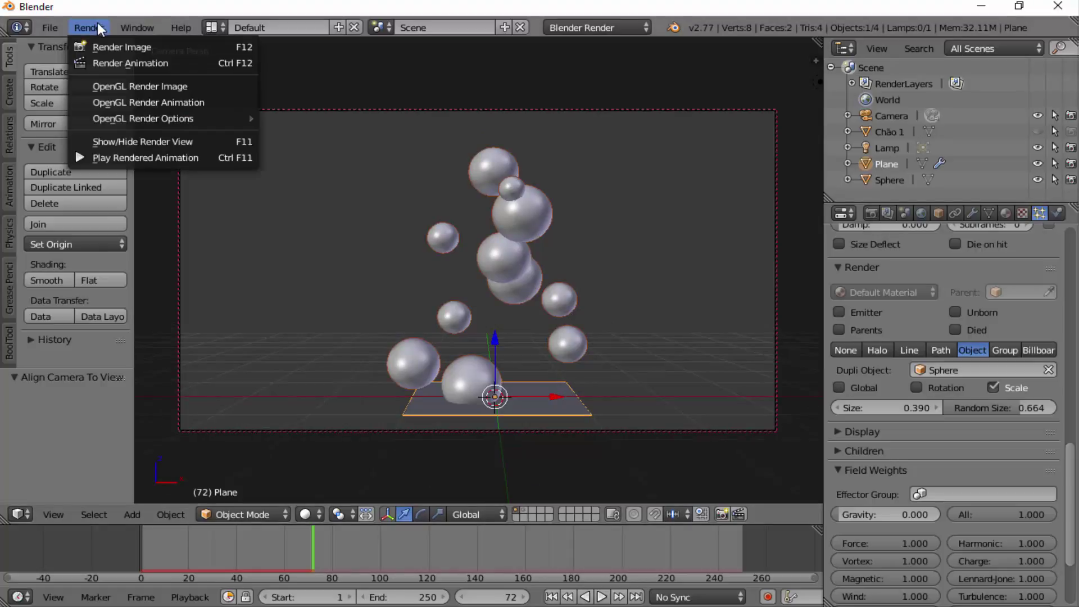
pyautogui.click(109, 45)
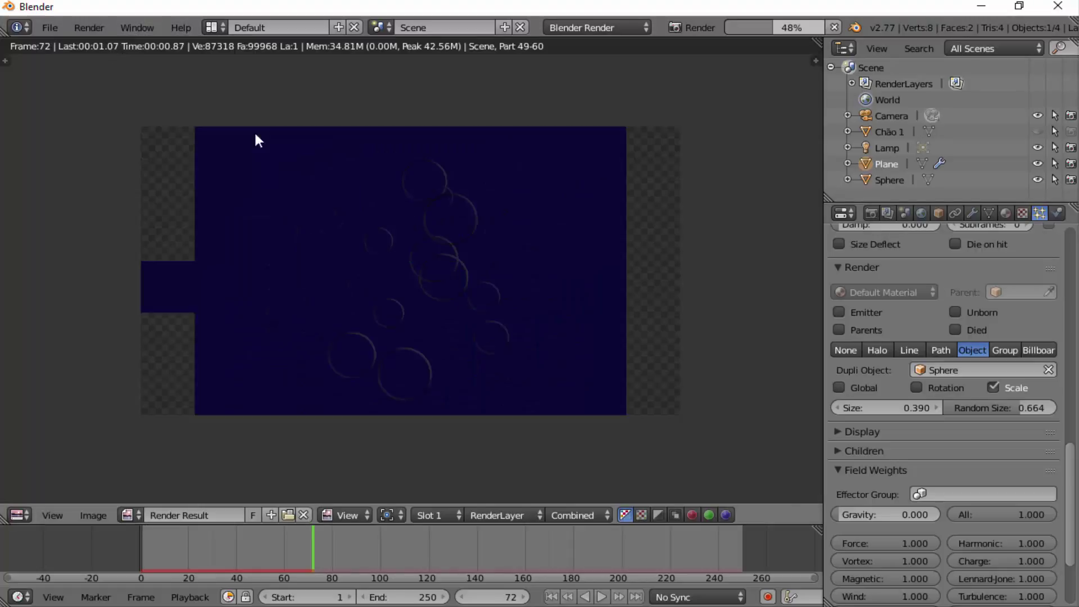
pyautogui.press('Escape')
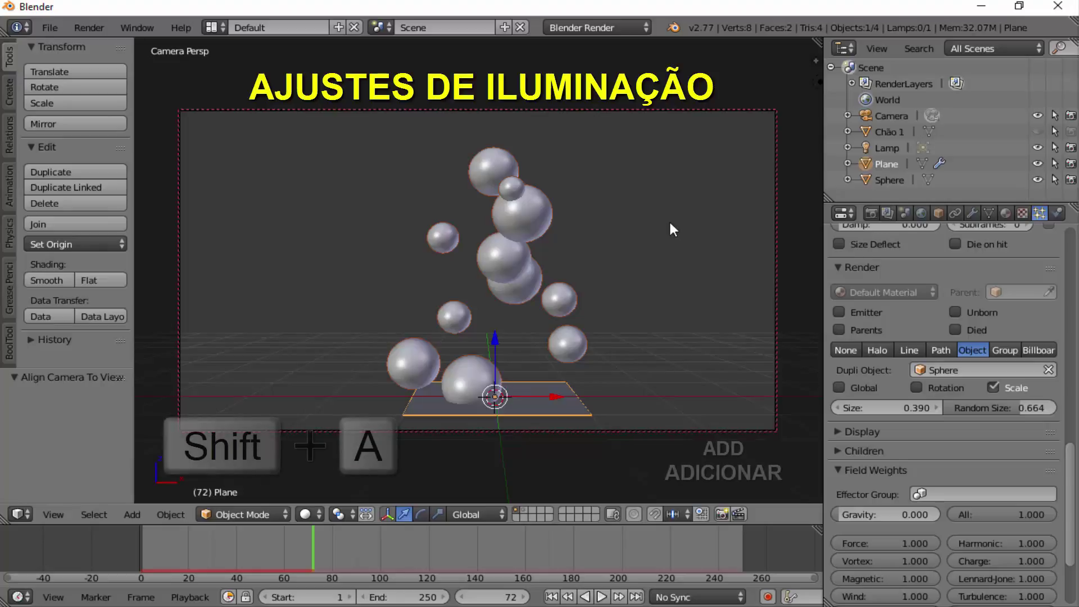
# Add a Spot lamp and raise it along Z to 6.796 above the bubbles.
pyautogui.hotkey('shift', 'a')
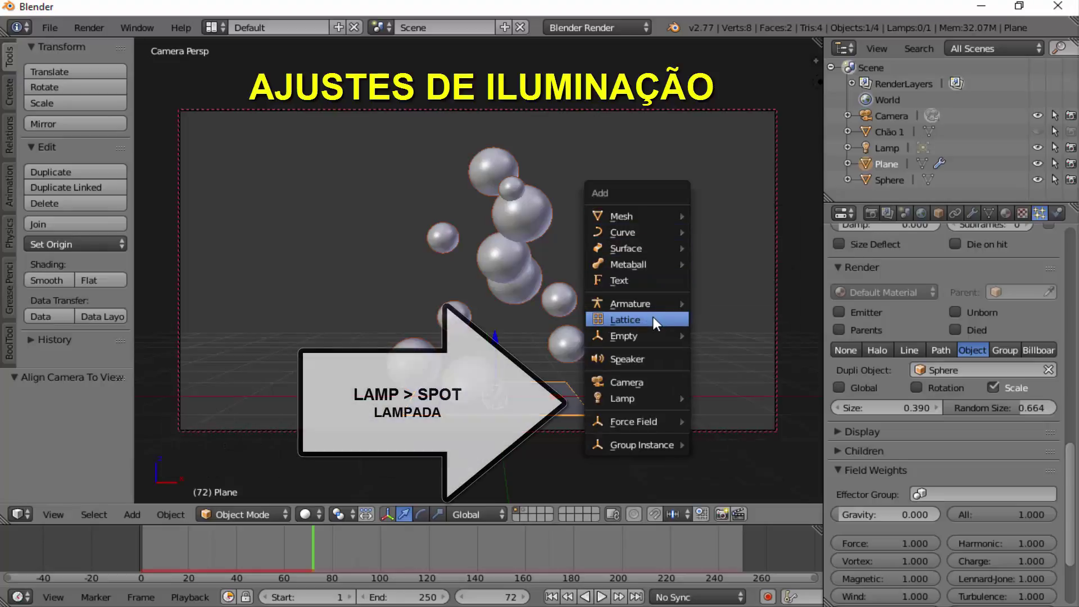
pyautogui.moveTo(623, 397)
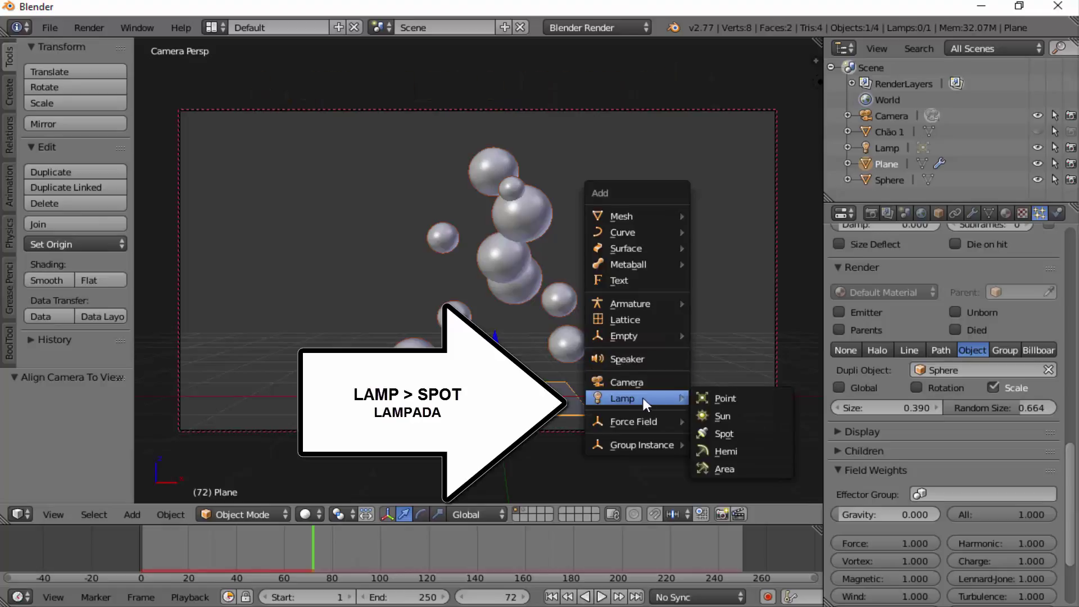
pyautogui.click(744, 433)
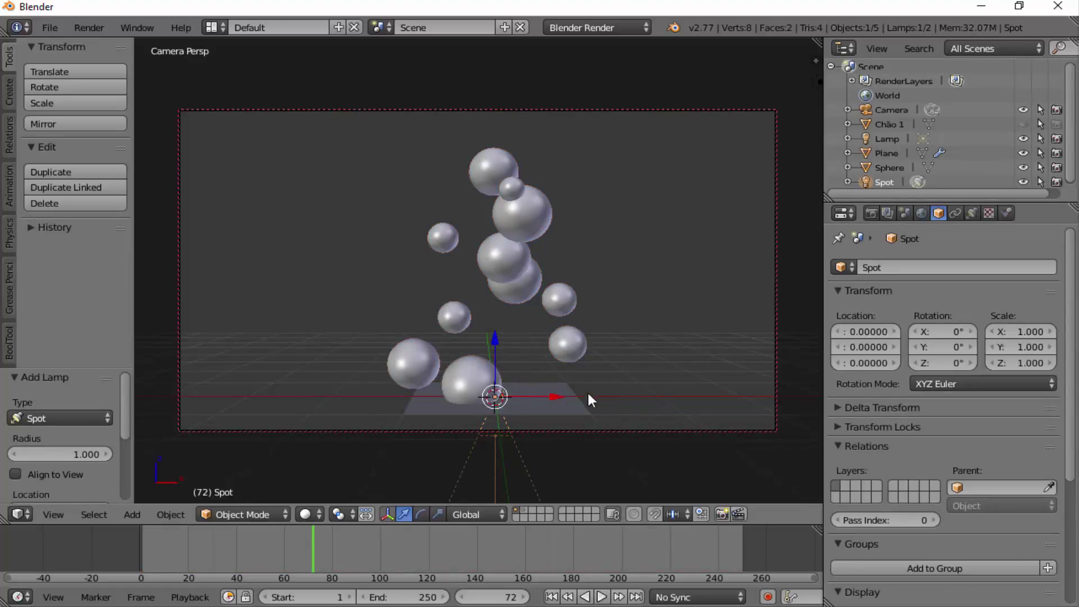
pyautogui.scroll(-2, 588, 393)
pyautogui.scroll(-2, 587, 395)
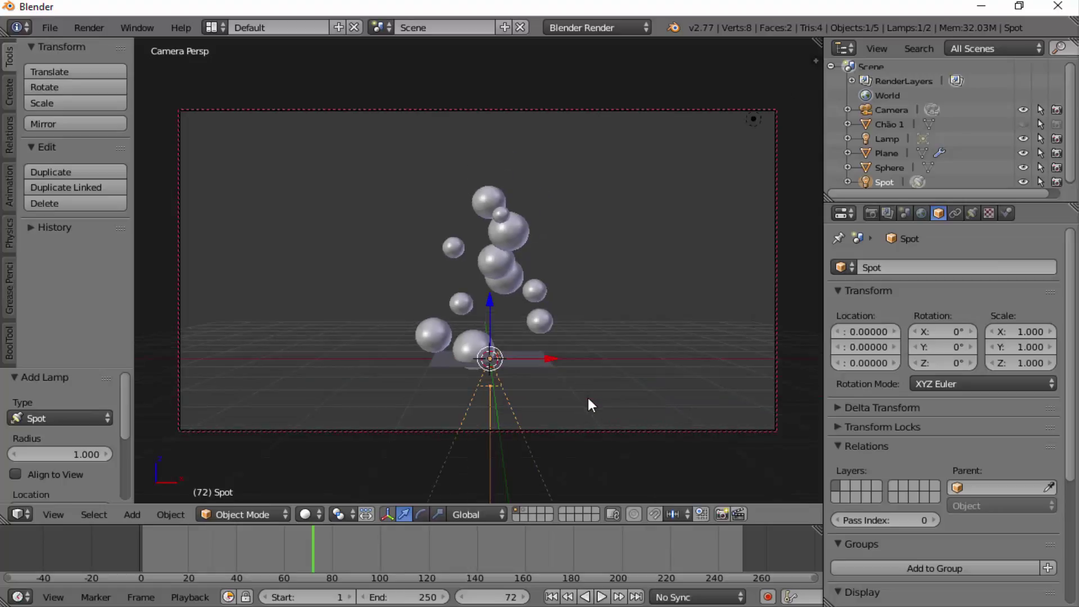
pyautogui.scroll(-2, 587, 395)
pyautogui.scroll(-1, 588, 400)
pyautogui.scroll(-1, 587, 400)
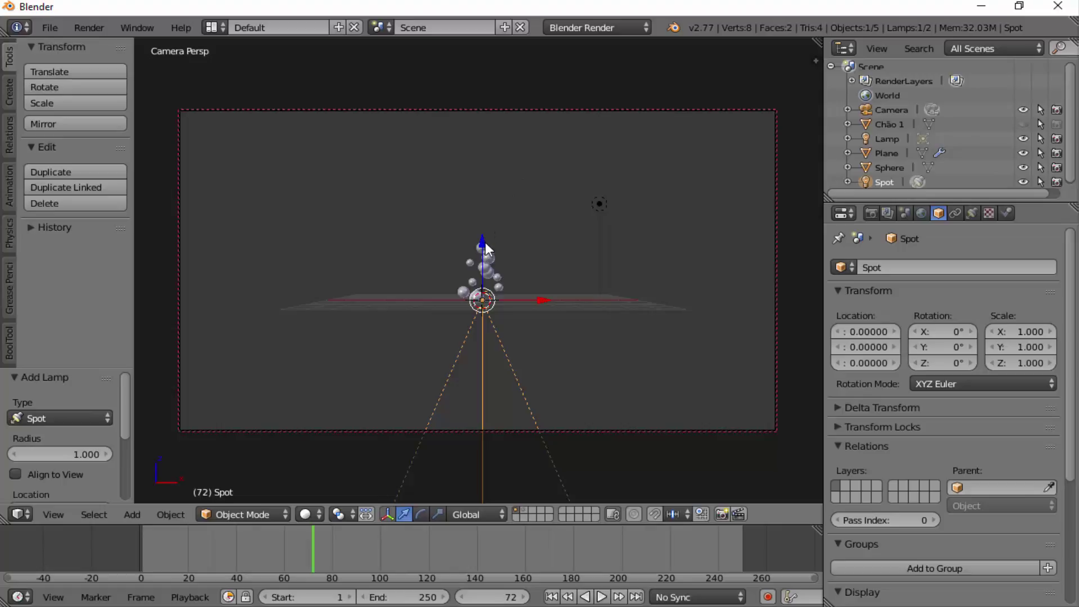
pyautogui.moveTo(486, 248); pyautogui.dragTo(488, 133)
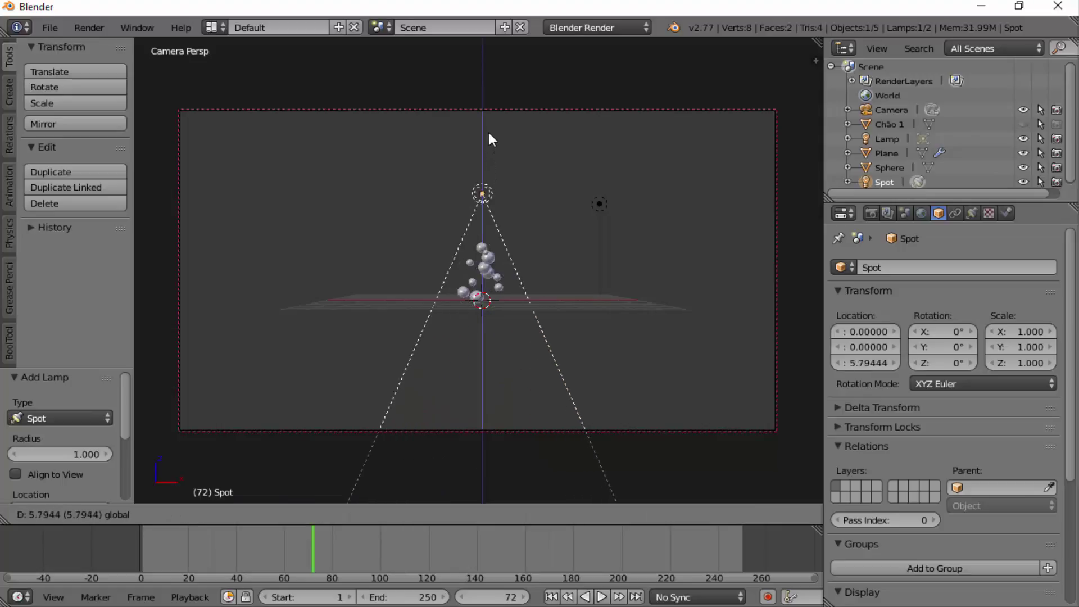
pyautogui.moveTo(488, 132); pyautogui.dragTo(487, 116)
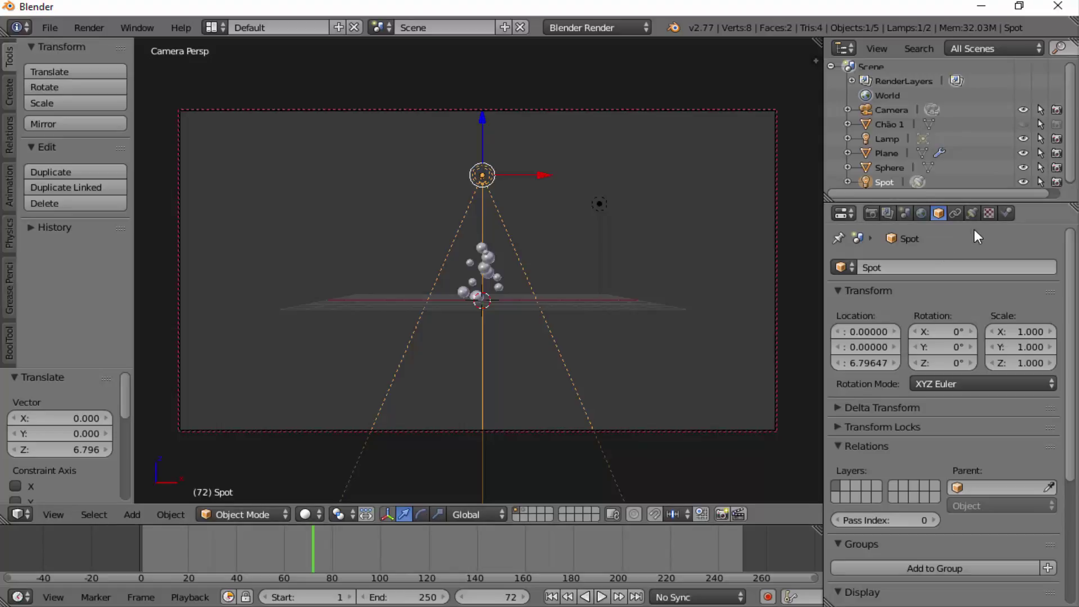
# Give the Spot lamp Energy 6.000 and a red light colour.
pyautogui.click(972, 213)
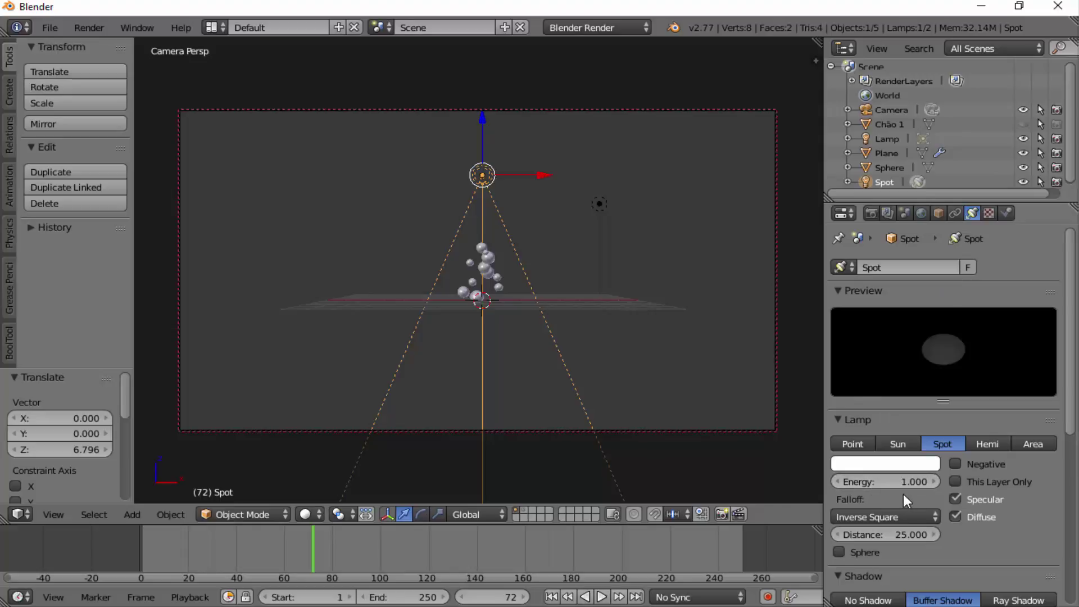
pyautogui.click(889, 481)
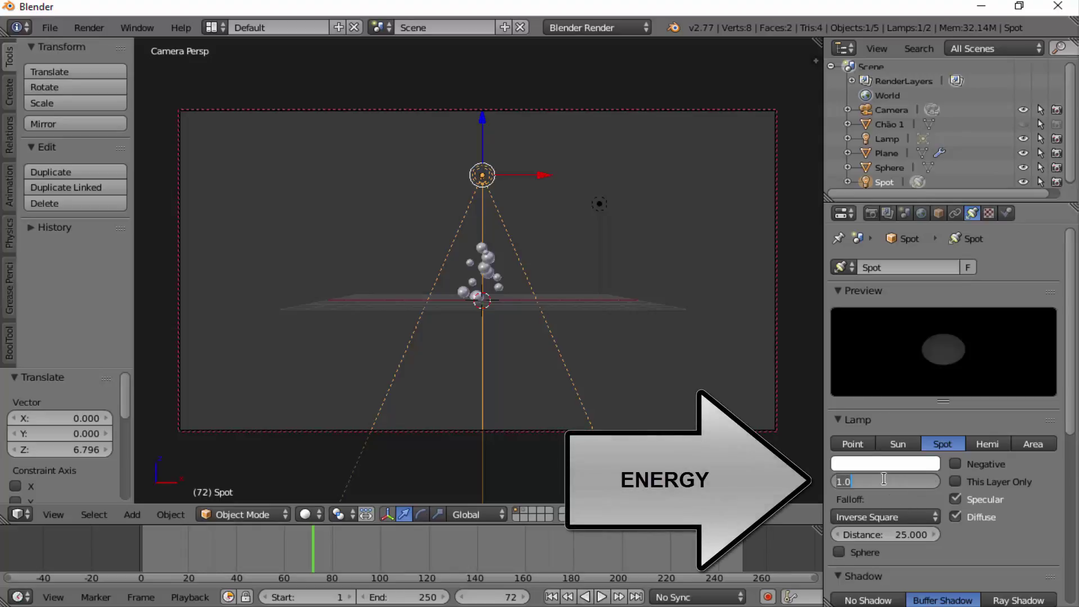
pyautogui.write('6')
pyautogui.press('Return')
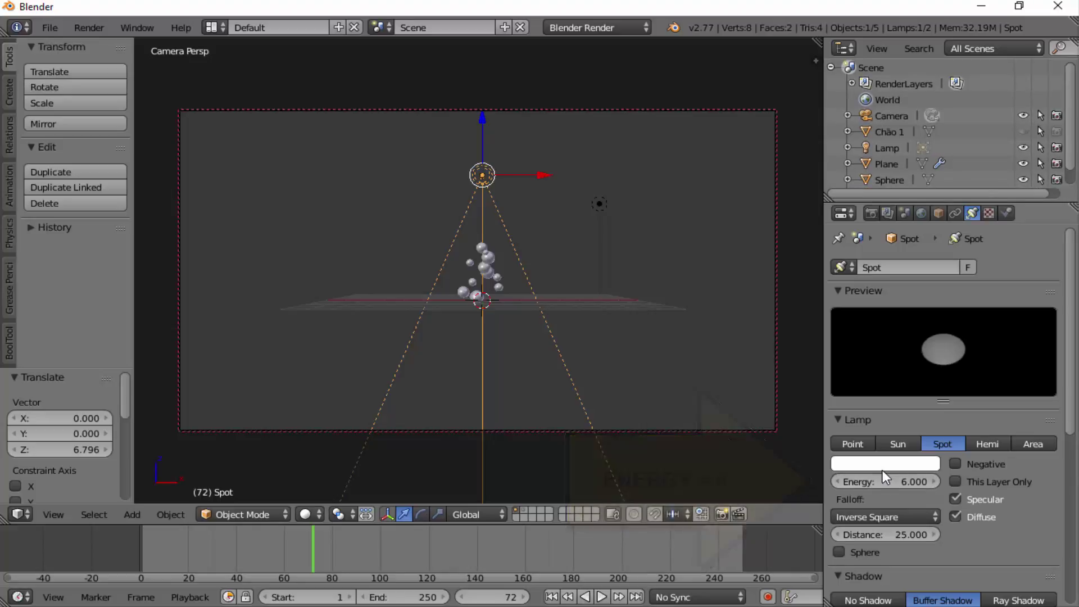
pyautogui.click(884, 464)
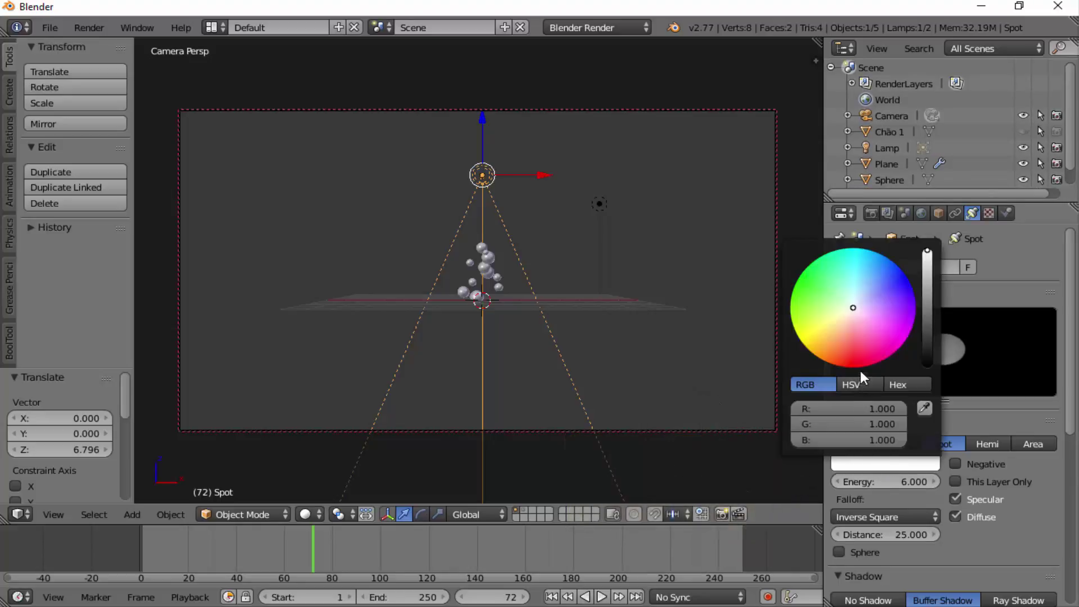
pyautogui.click(845, 352)
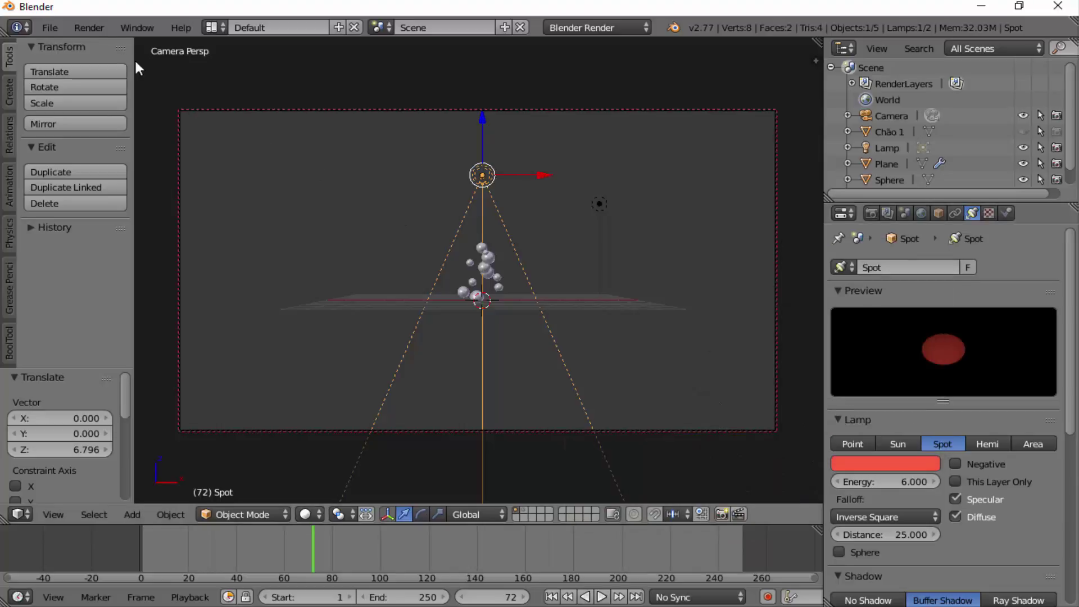
# Browse through the Render menu options.
pyautogui.click(88, 28)
pyautogui.scroll(1, 493, 290)
pyautogui.scroll(2, 496, 293)
pyautogui.scroll(2, 496, 292)
pyautogui.scroll(2, 500, 295)
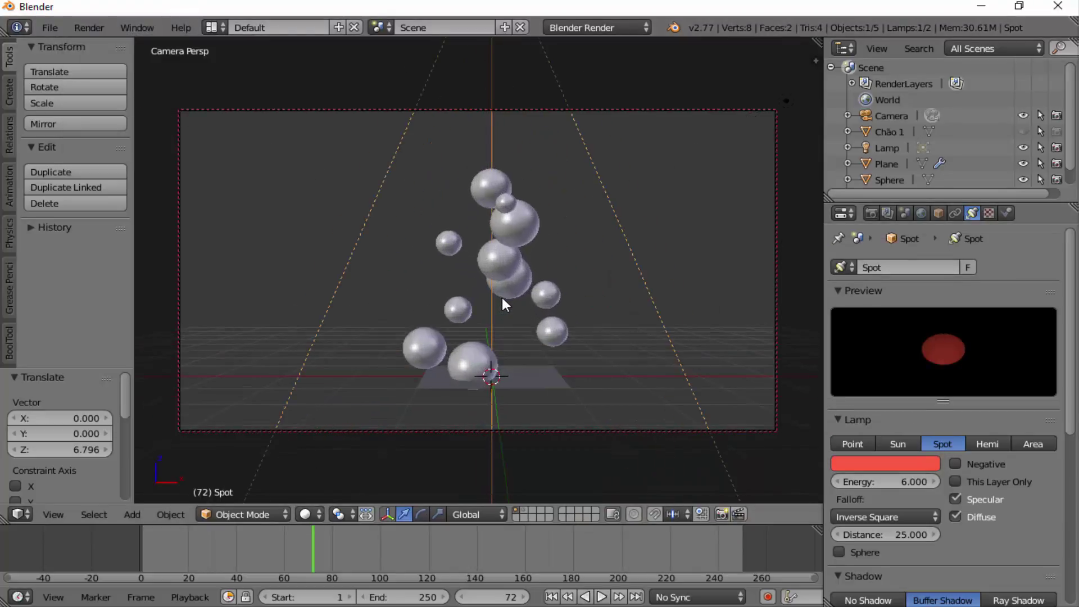
pyautogui.scroll(2, 501, 298)
pyautogui.scroll(2, 501, 298)
pyautogui.click(102, 28)
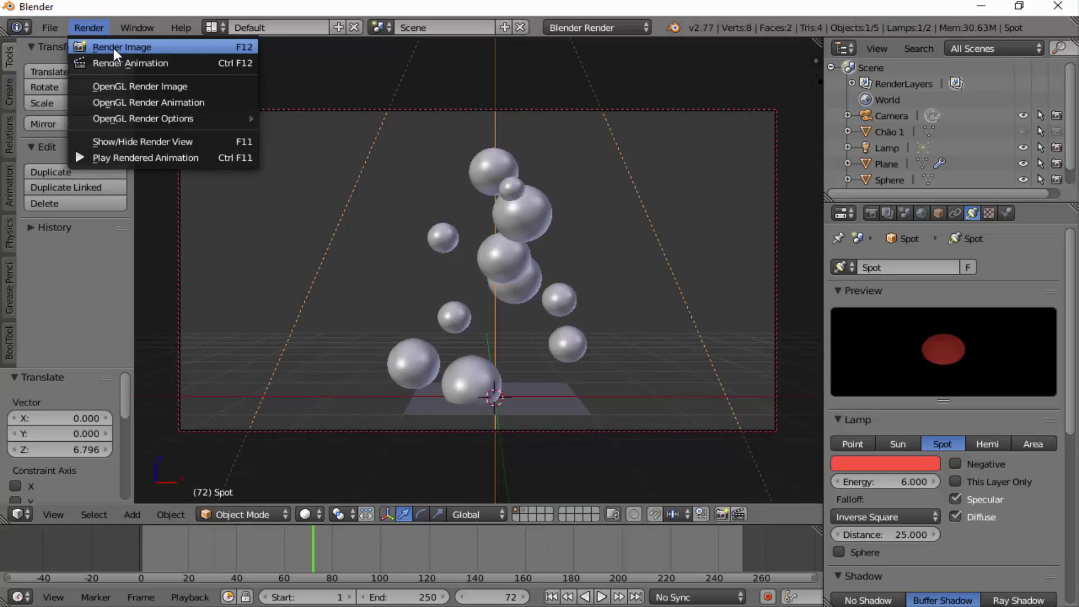
# Test-render the frame to check red-lit bubbles, then return to the zoomed-out 3D view.
pyautogui.click(113, 48)
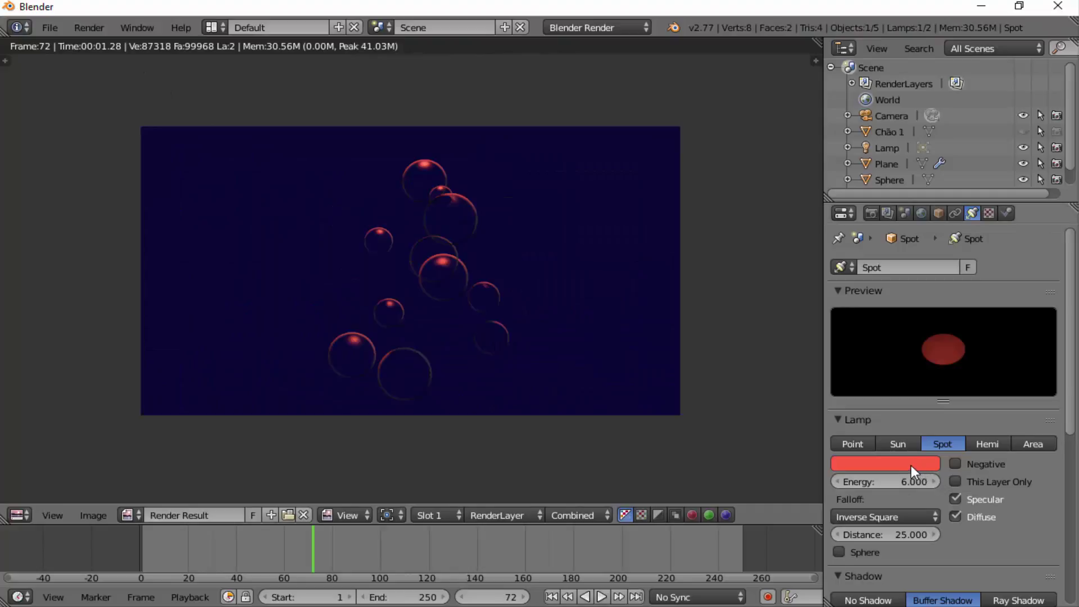
pyautogui.press('Escape')
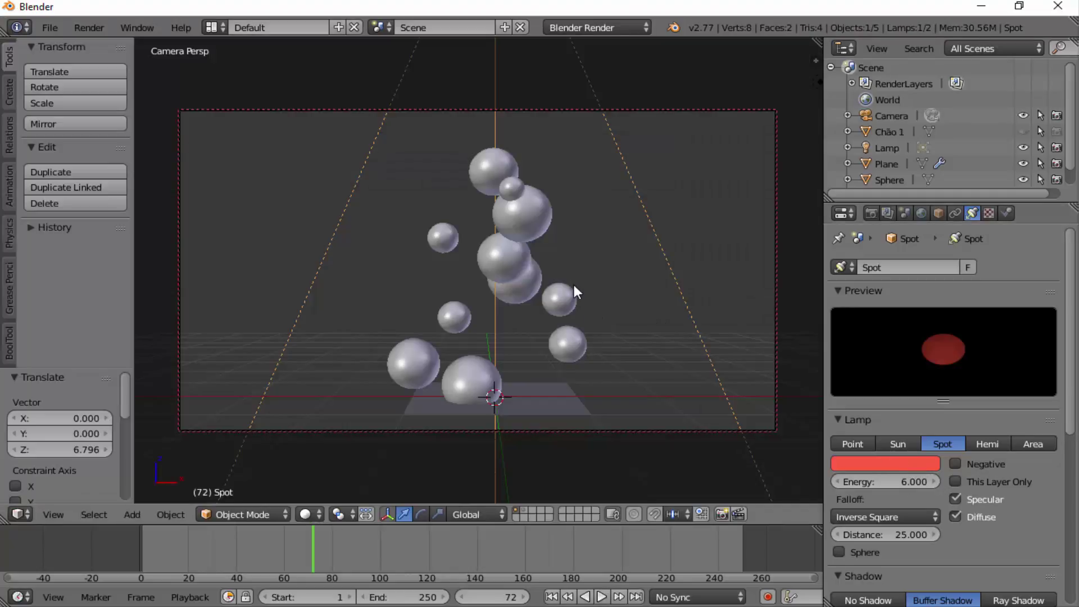
pyautogui.scroll(-5, 573, 289)
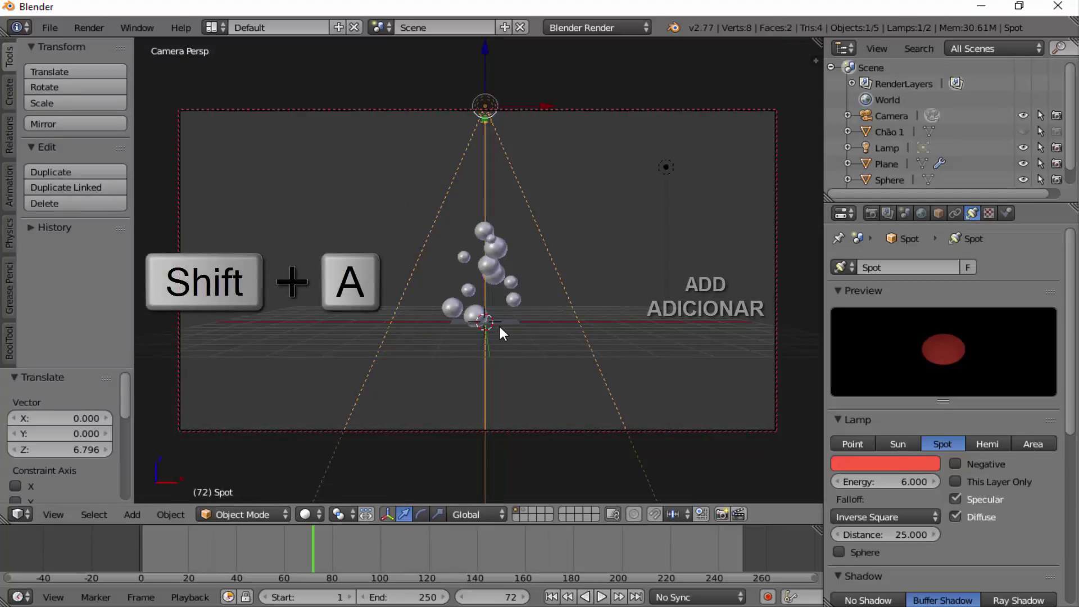
# Add a second spot lamp, Spot.001, and raise it to Z 5.737 above the bubbles.
pyautogui.hotkey('shift', 'a')
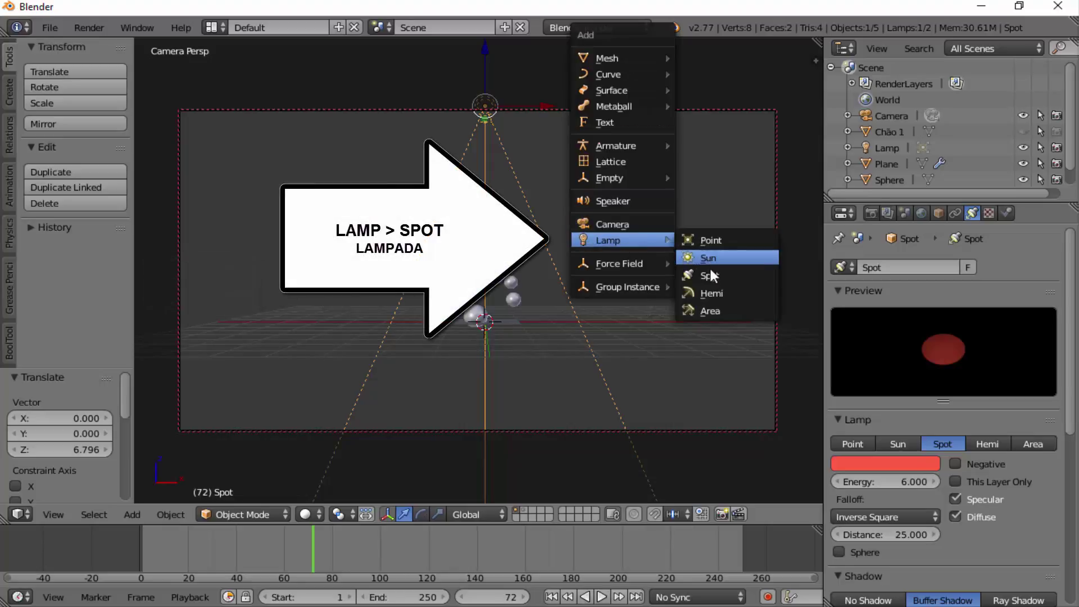
pyautogui.click(707, 275)
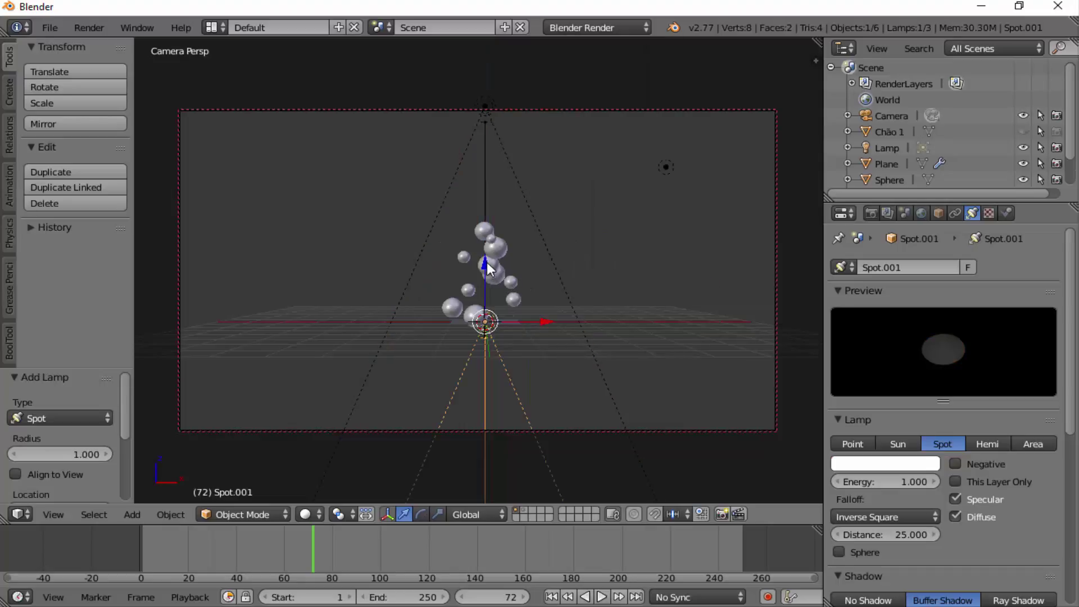
pyautogui.moveTo(487, 261); pyautogui.dragTo(497, 82)
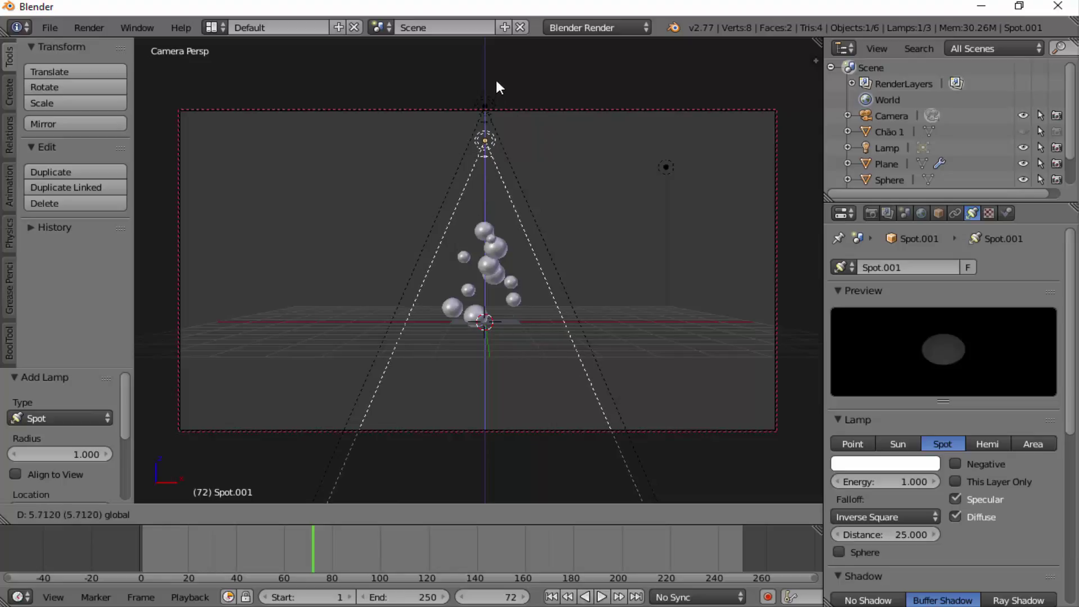
pyautogui.moveTo(494, 78); pyautogui.dragTo(501, 86)
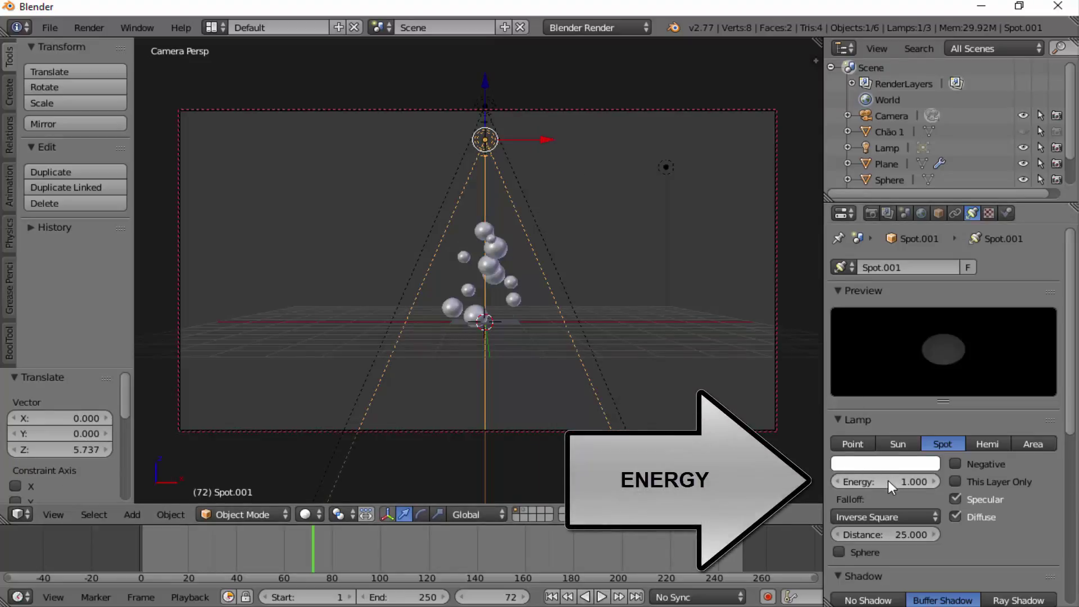
# Set lamp Spot.001's energy to 3.000 and its colour to bright green.
pyautogui.click(891, 481)
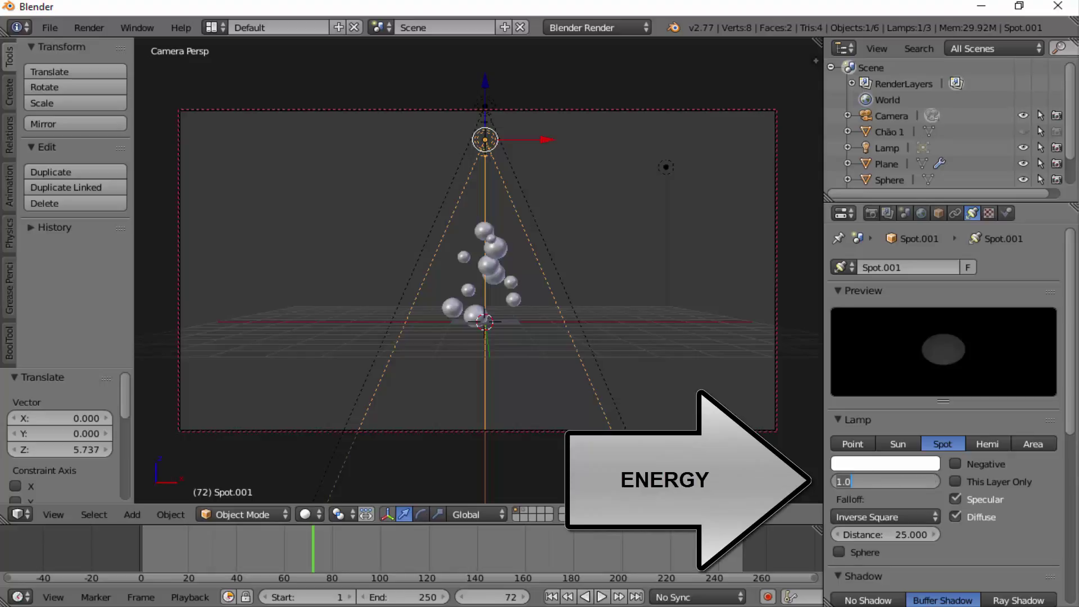
pyautogui.write('3')
pyautogui.press('Return')
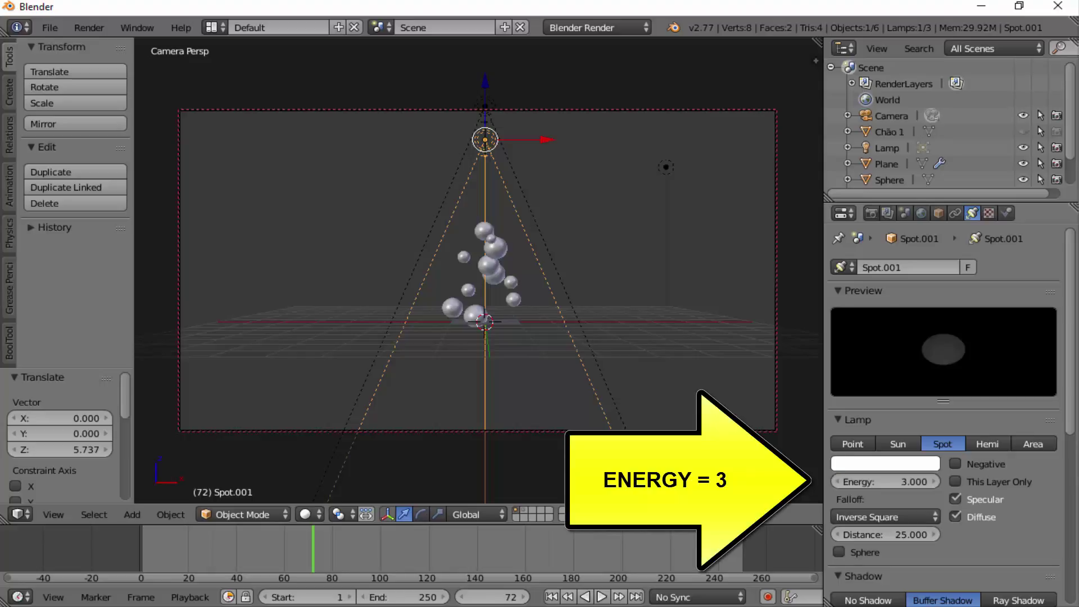
pyautogui.click(879, 462)
pyautogui.click(807, 288)
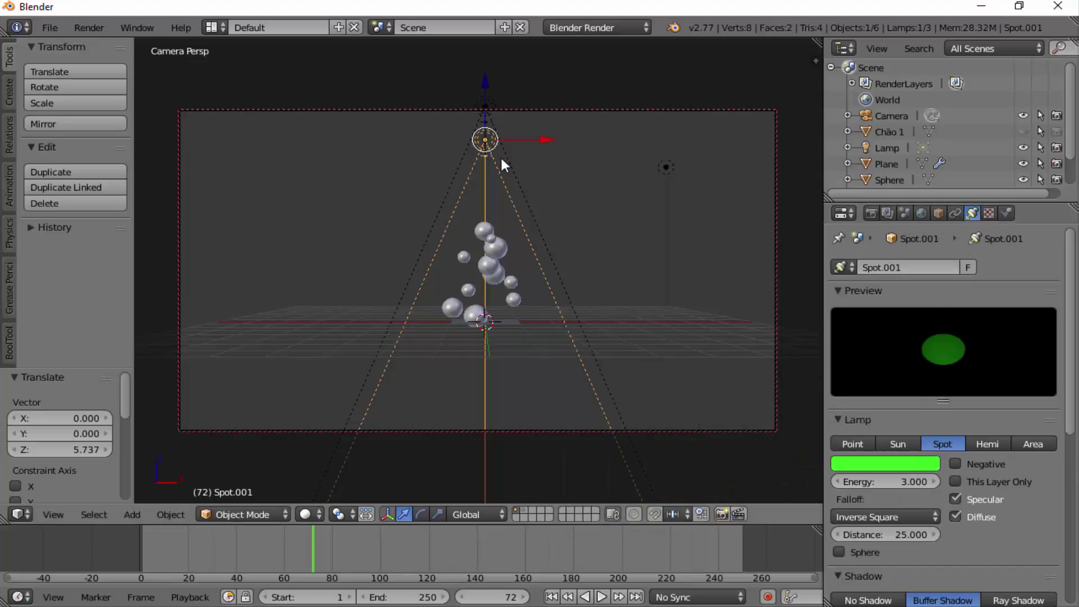
pyautogui.click(90, 27)
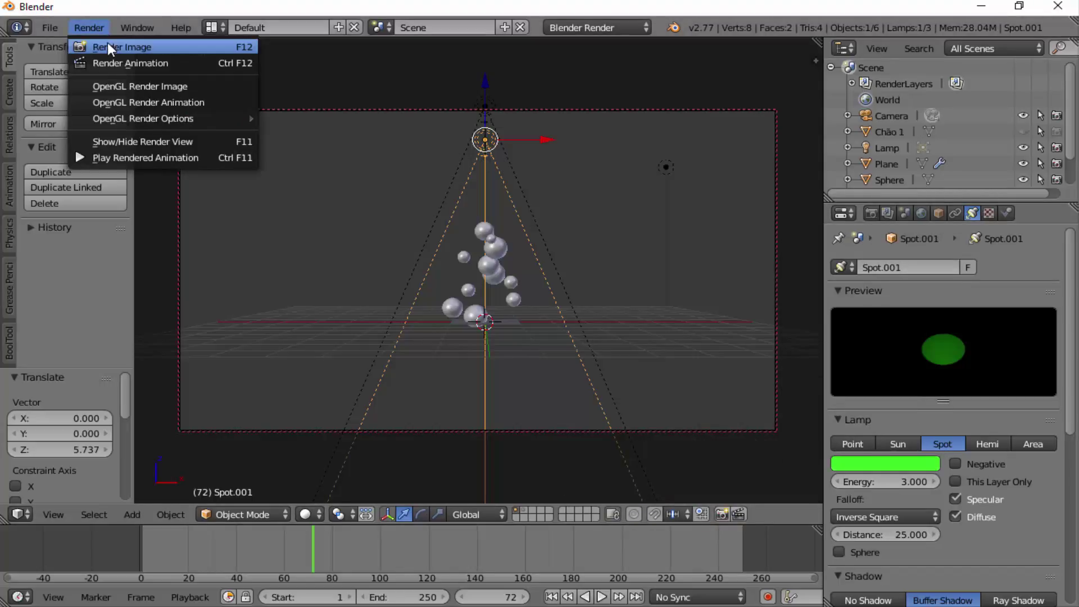
# Render a test still of frame 72, then view the dark blue World horizon colour (0.003, 0.003, 0.037).
pyautogui.click(109, 45)
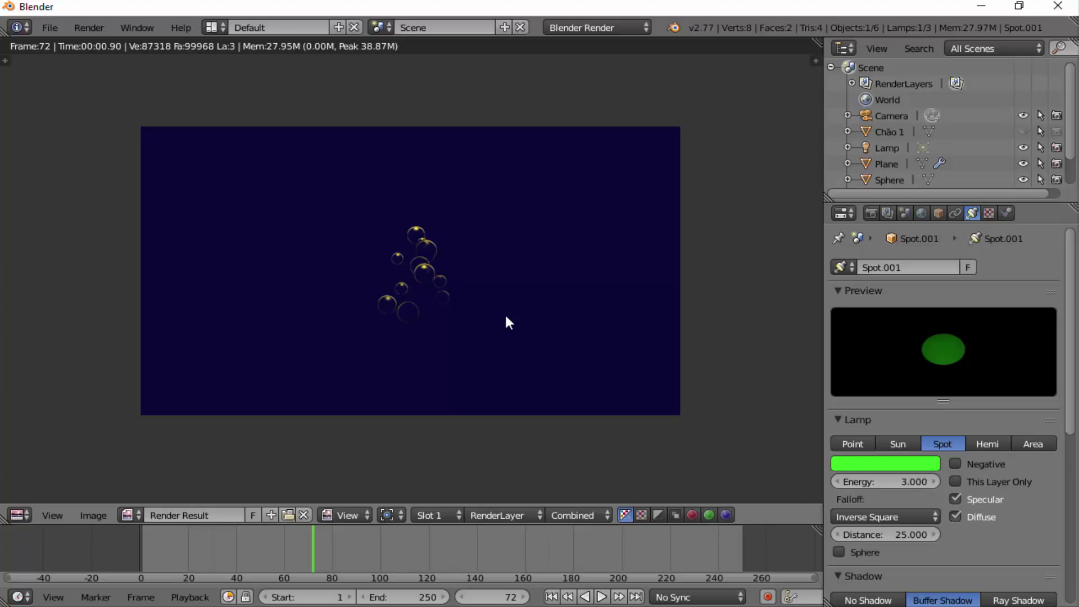
pyautogui.press('Escape')
pyautogui.scroll(2, 603, 367)
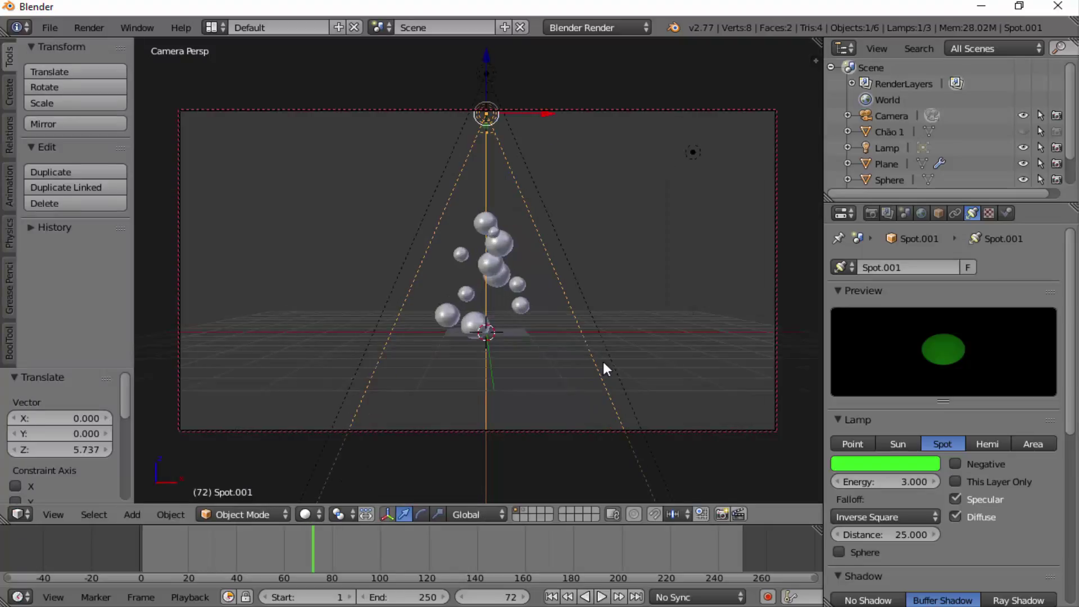
pyautogui.scroll(2, 604, 366)
pyautogui.scroll(2, 604, 366)
pyautogui.scroll(2, 604, 367)
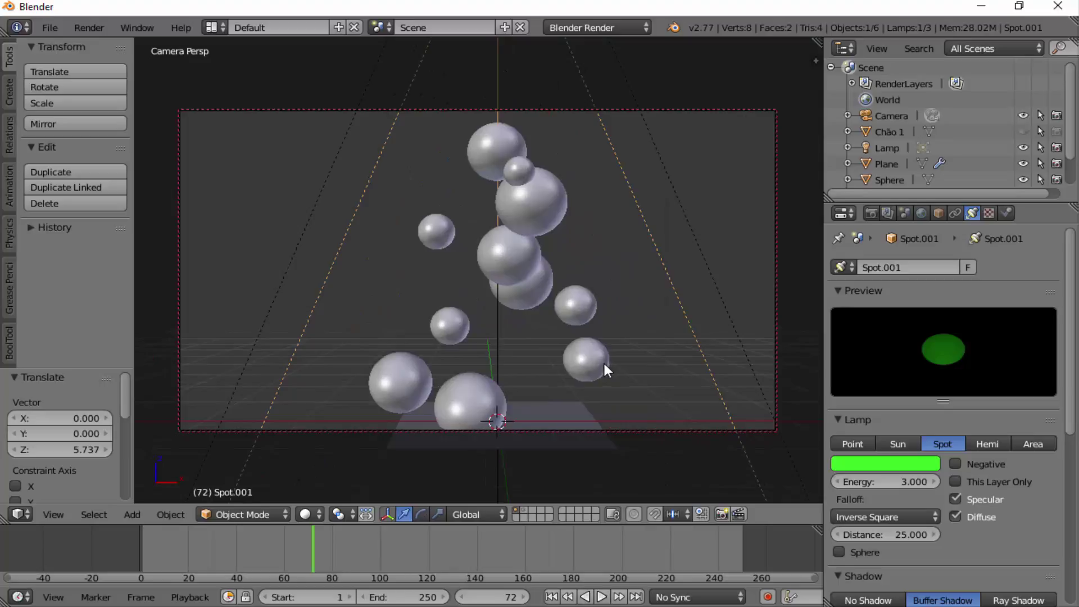
pyautogui.scroll(2, 603, 366)
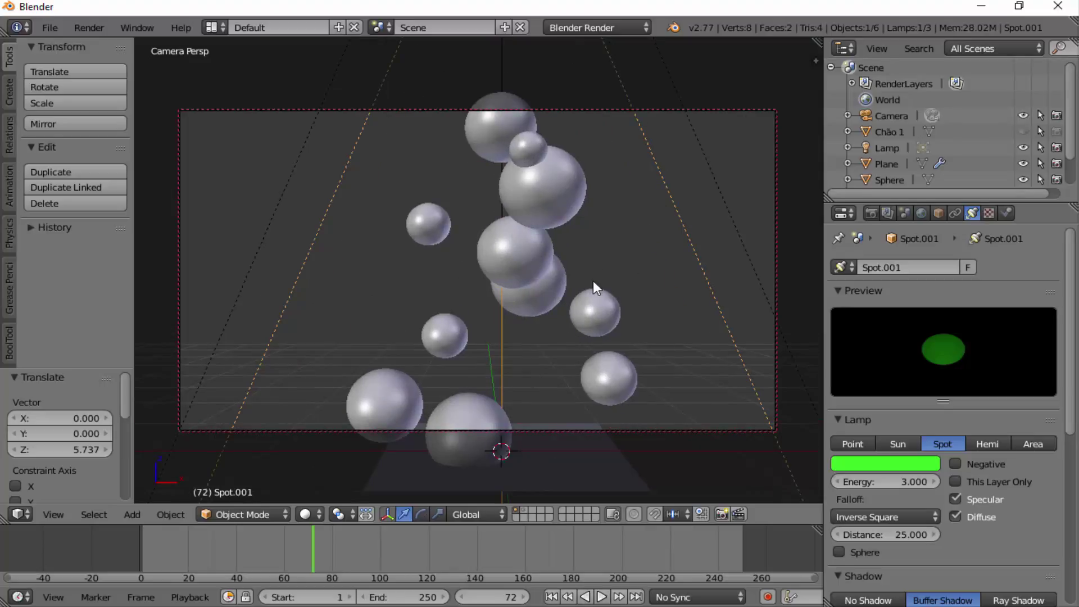
pyautogui.click(920, 214)
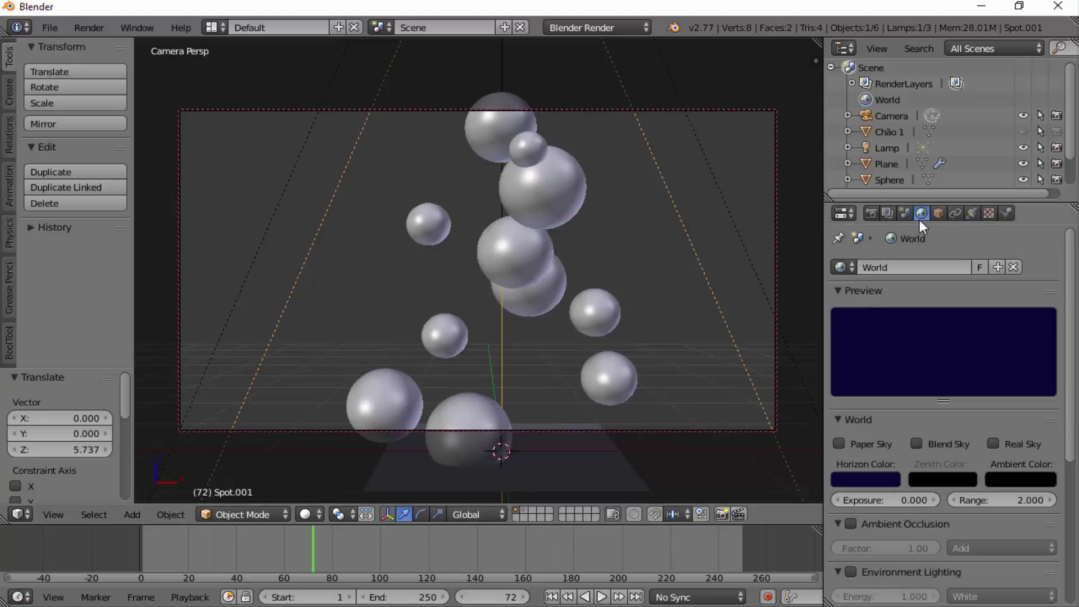
pyautogui.click(859, 481)
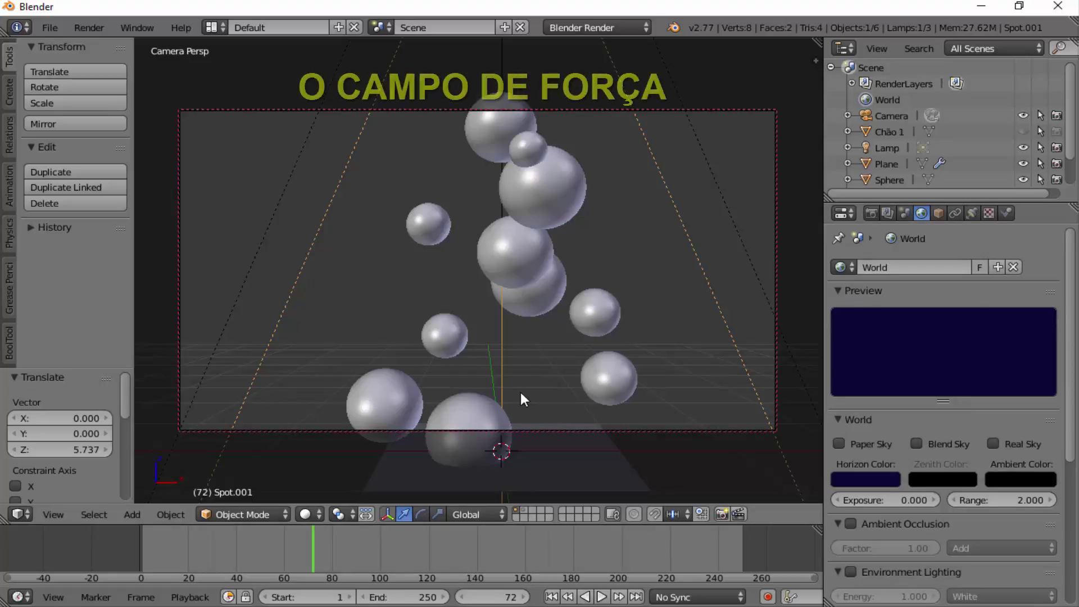
# Add a Turbulence force field named Field and raise it to Z 0.666 among the bubbles.
pyautogui.scroll(-2, 521, 389)
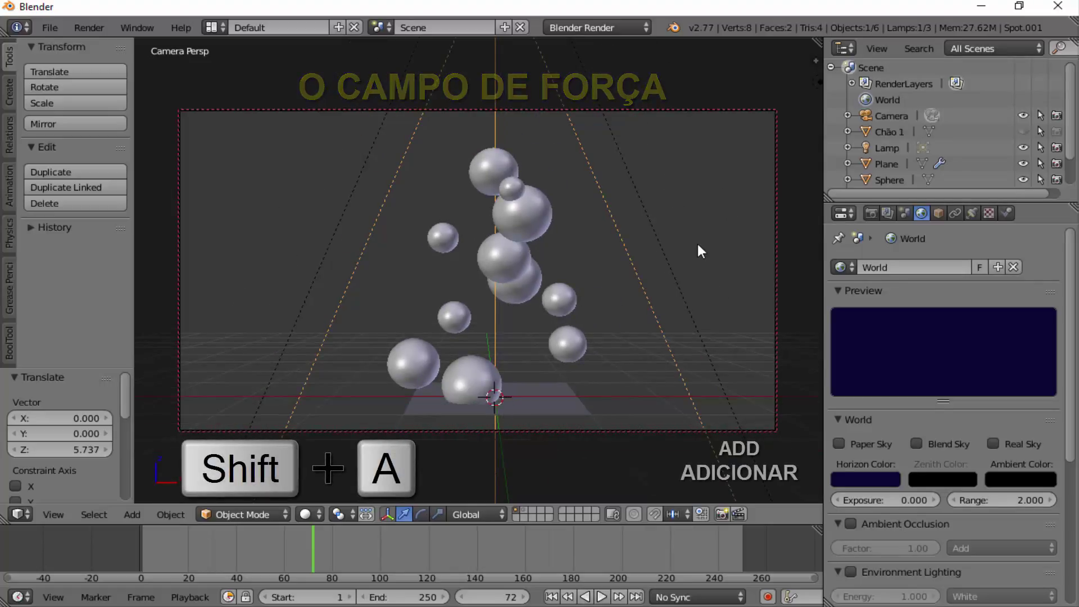
pyautogui.hotkey('shift', 'a')
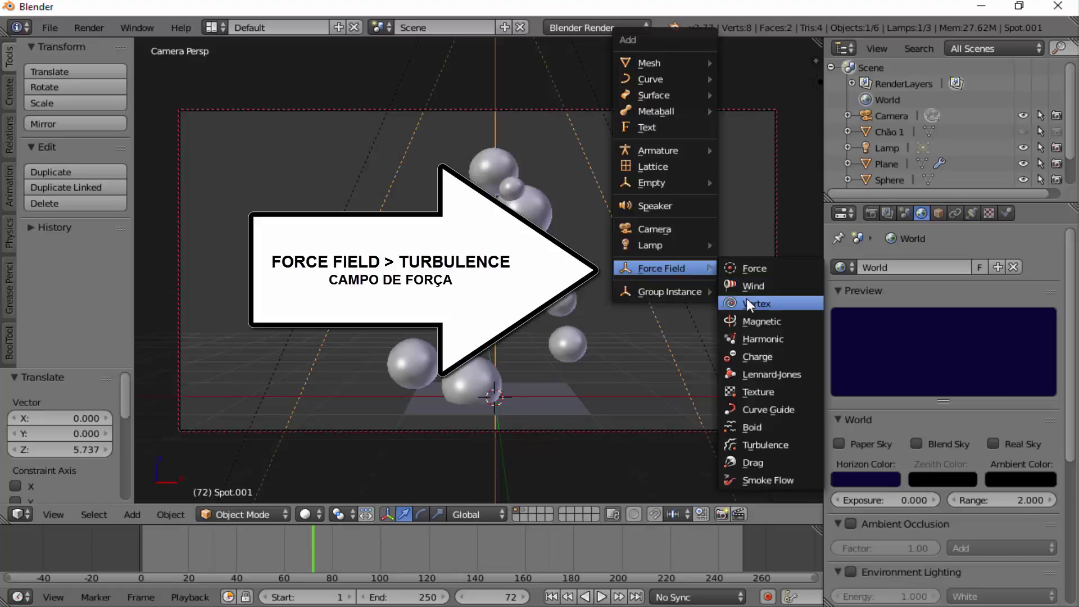
pyautogui.click(764, 443)
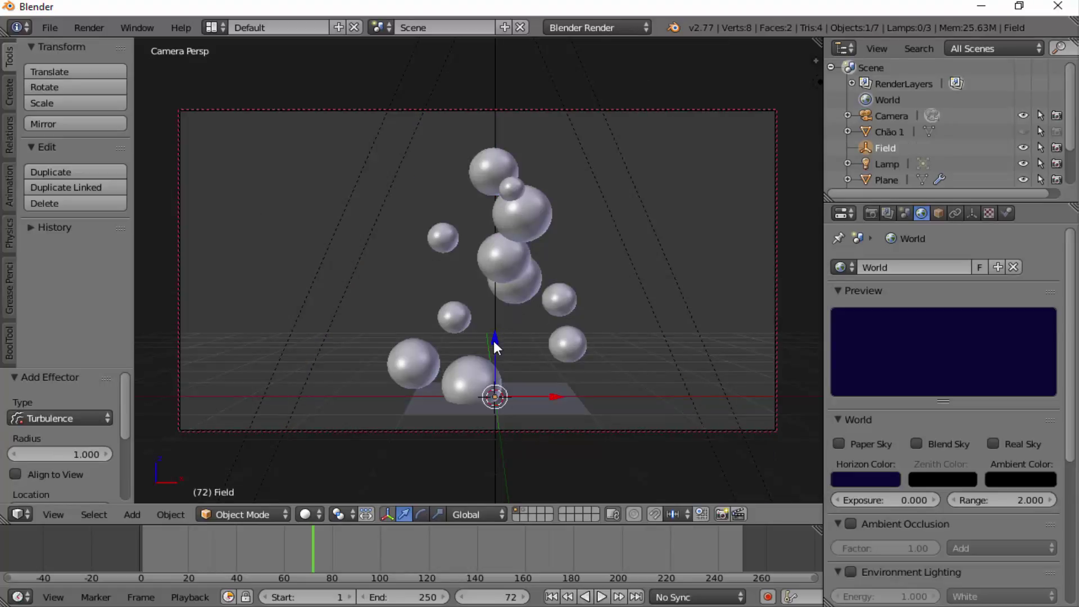
pyautogui.moveTo(493, 341); pyautogui.dragTo(498, 289)
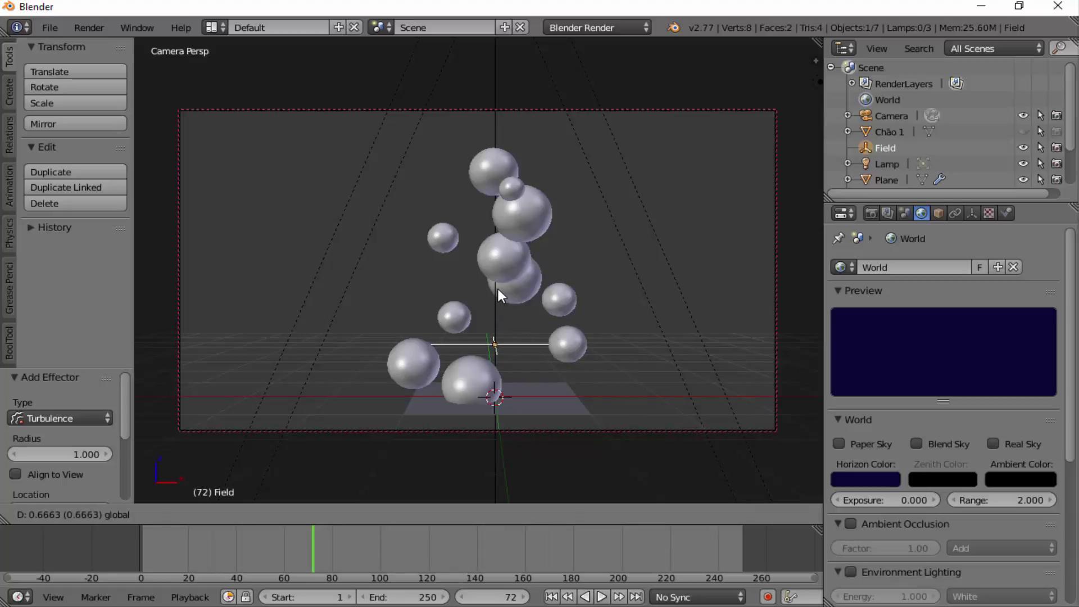
# Set the turbulence field Strength to 3.000 and play the bubble animation from the first frame.
pyautogui.click(1007, 212)
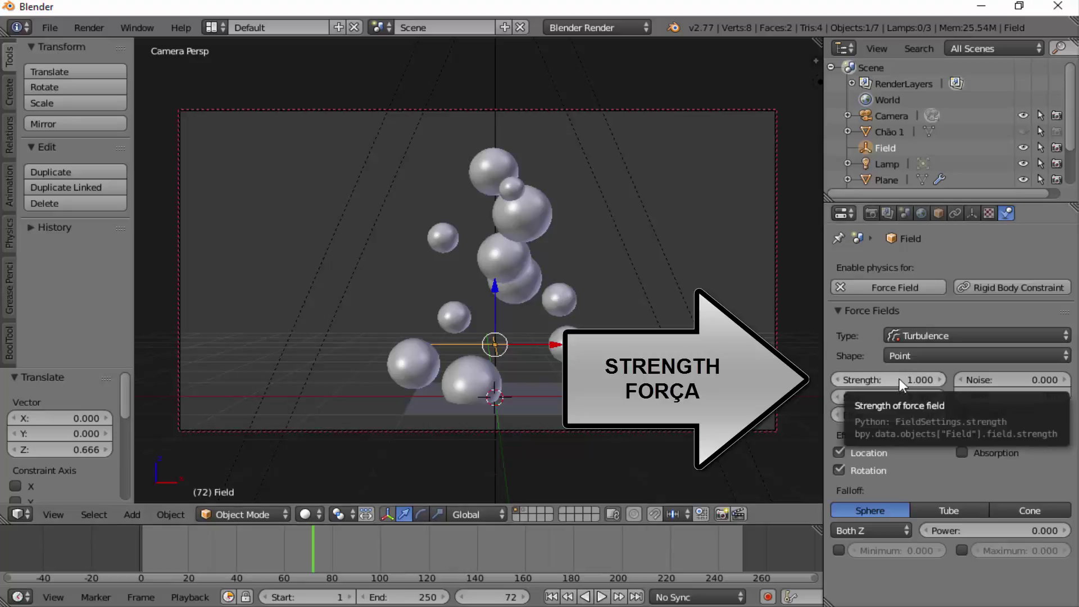
pyautogui.click(898, 379)
pyautogui.write('3')
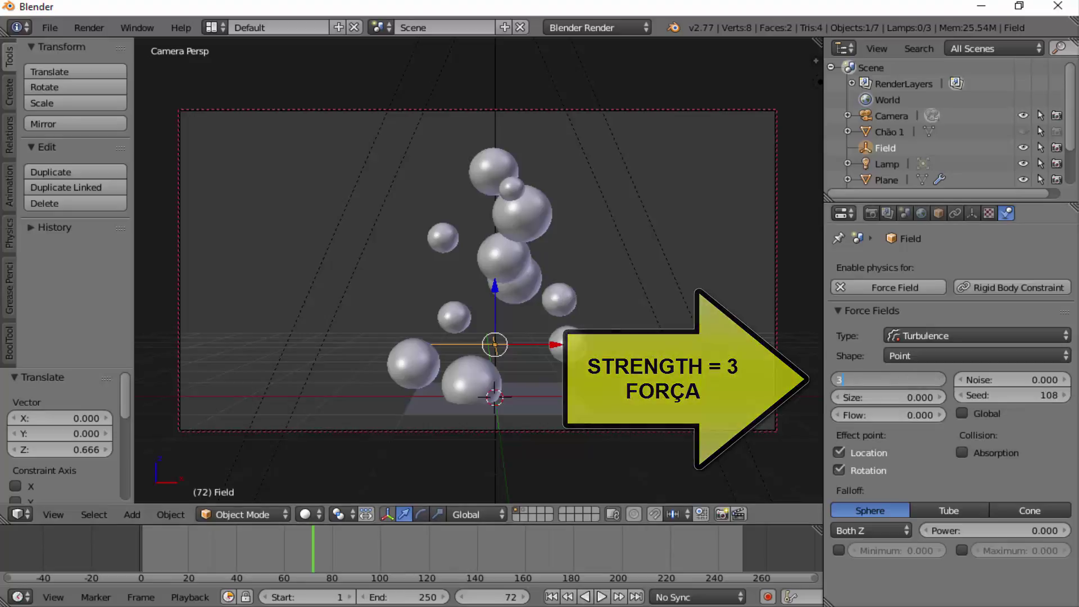
pyautogui.press('Return')
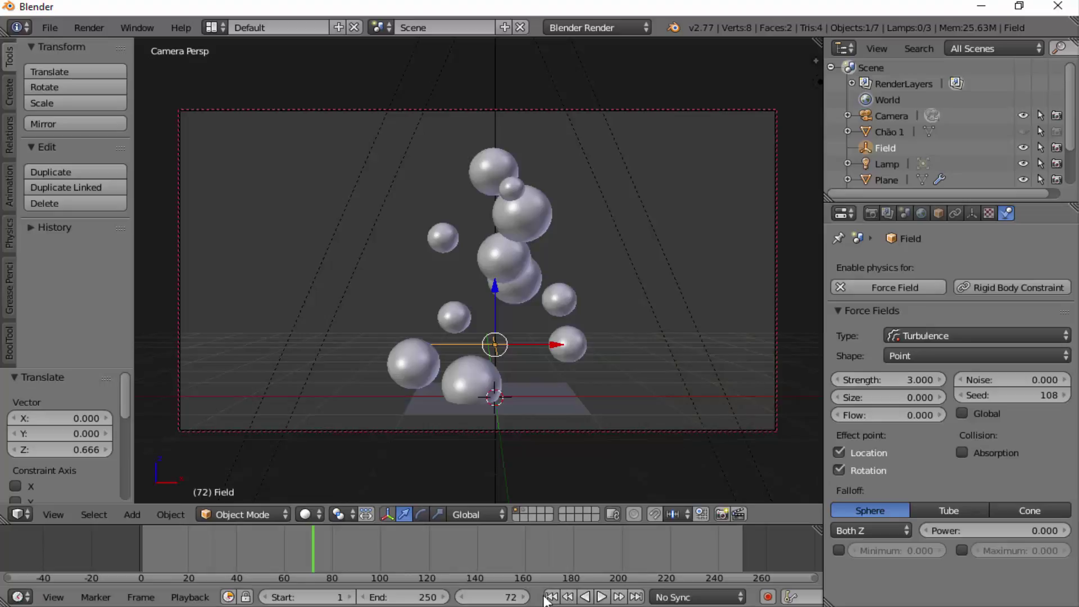
pyautogui.click(551, 597)
pyautogui.click(602, 597)
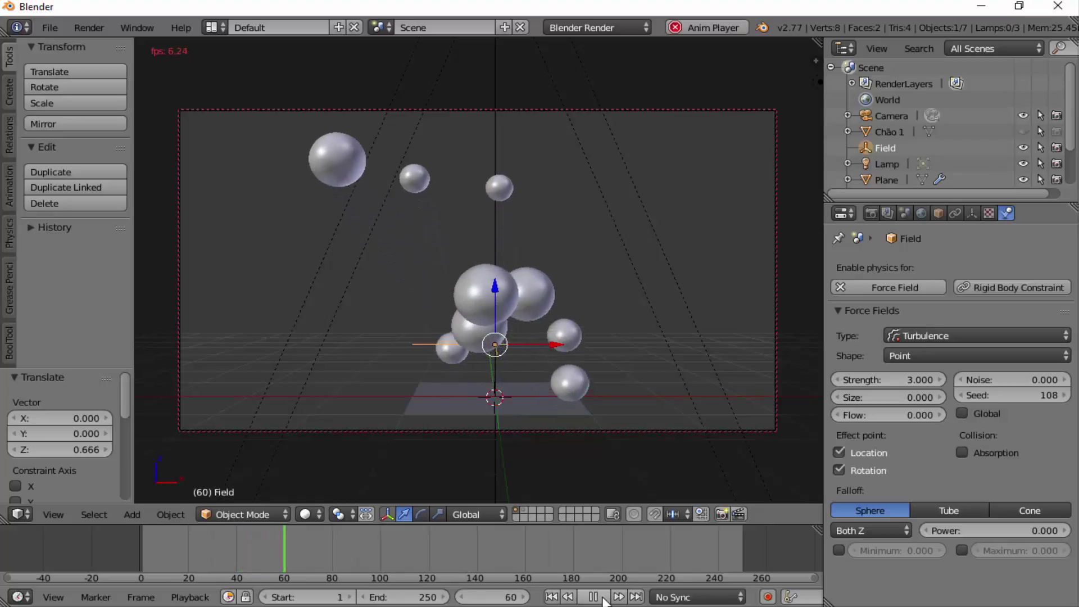
# Raise the turbulence Strength to 20.000, preview the animation, and stop back at frame 1.
pyautogui.click(896, 379)
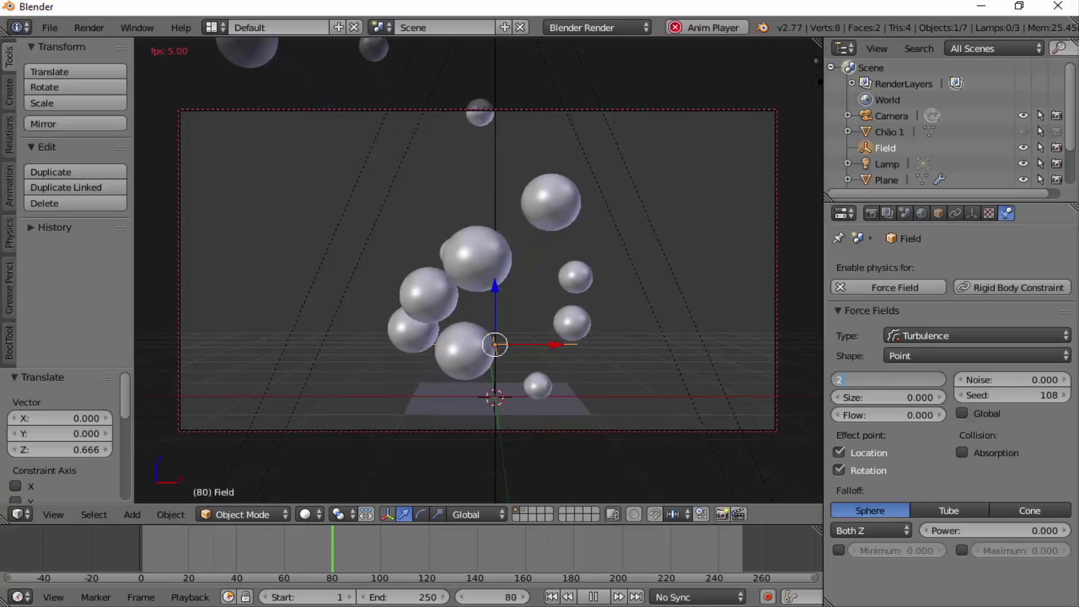
pyautogui.write('20')
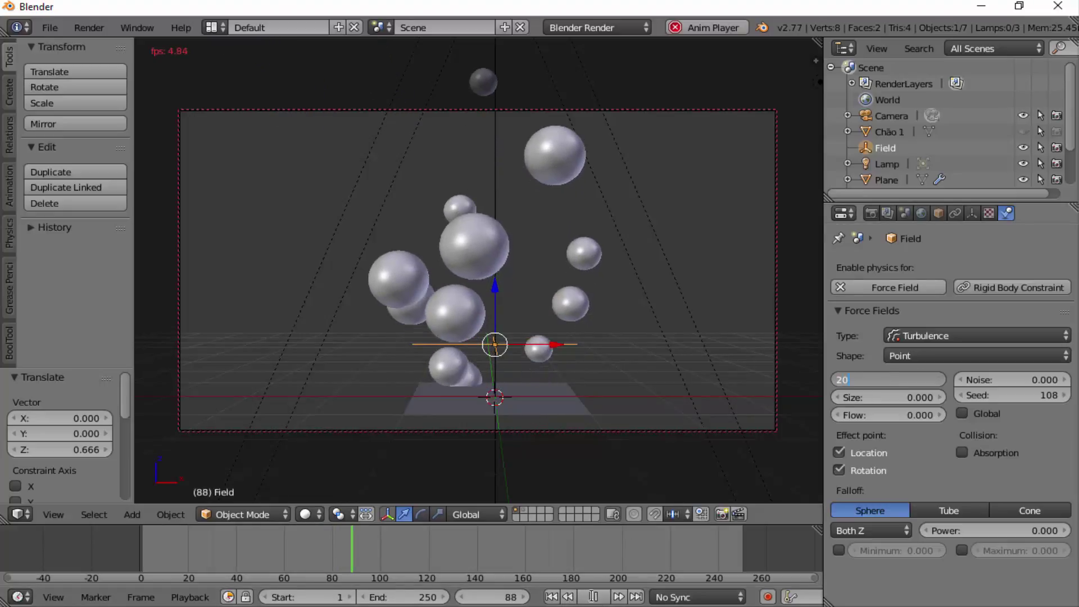
pyautogui.press('Return')
pyautogui.click(551, 597)
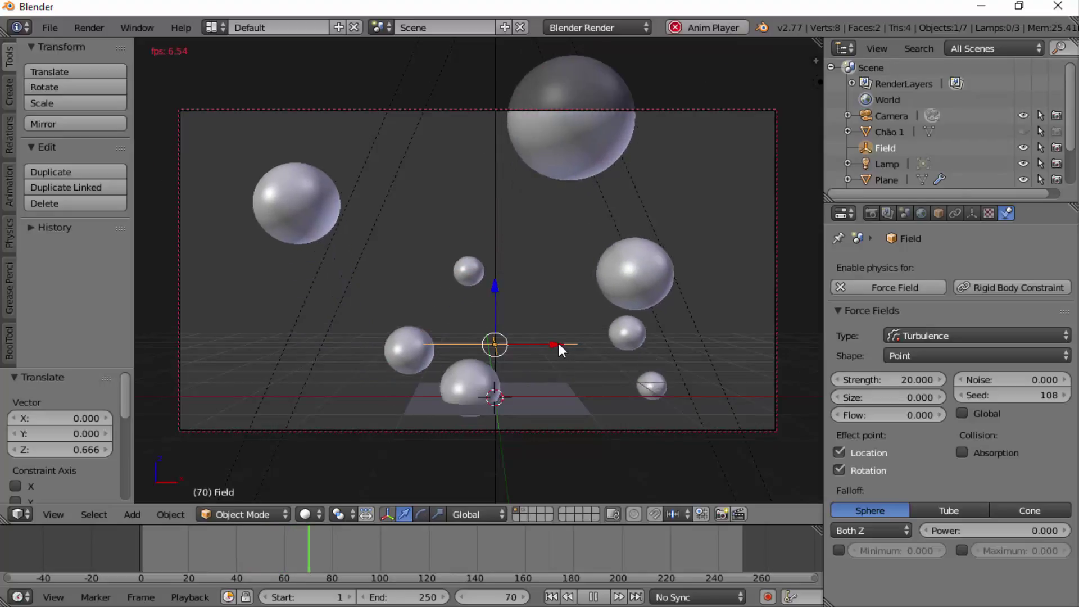
pyautogui.press('Escape')
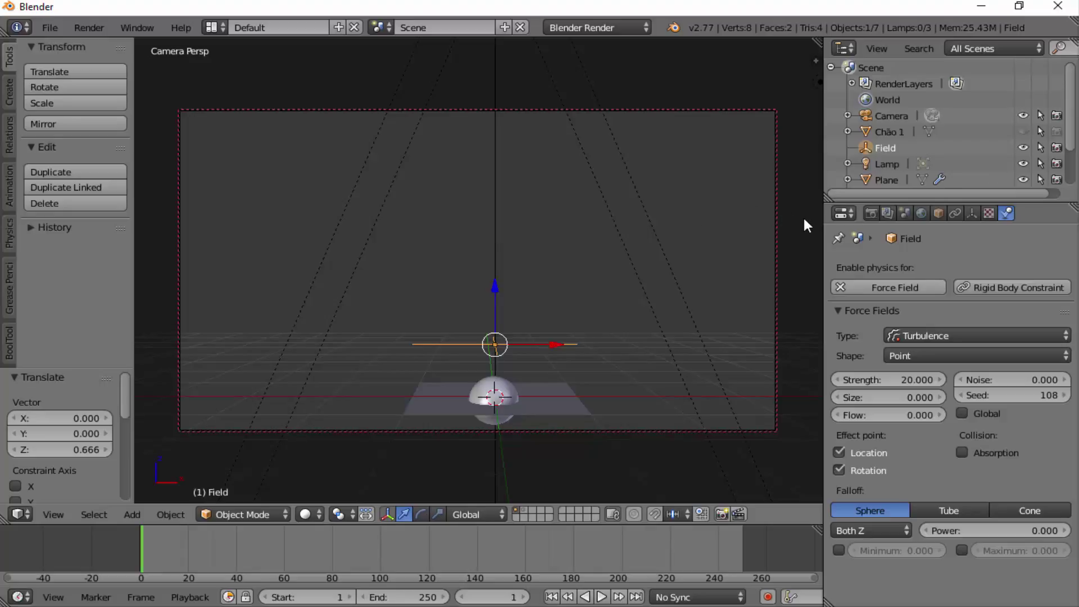
# Apply the HDTV 720p render preset (1280×720) with the resolution scale at 50%.
pyautogui.click(871, 214)
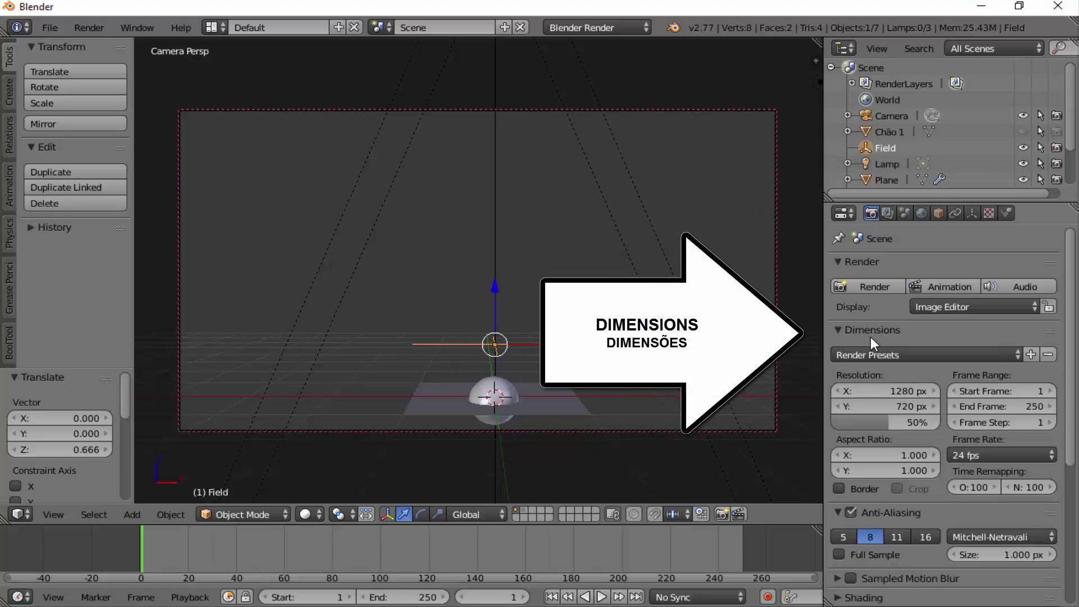
pyautogui.click(950, 355)
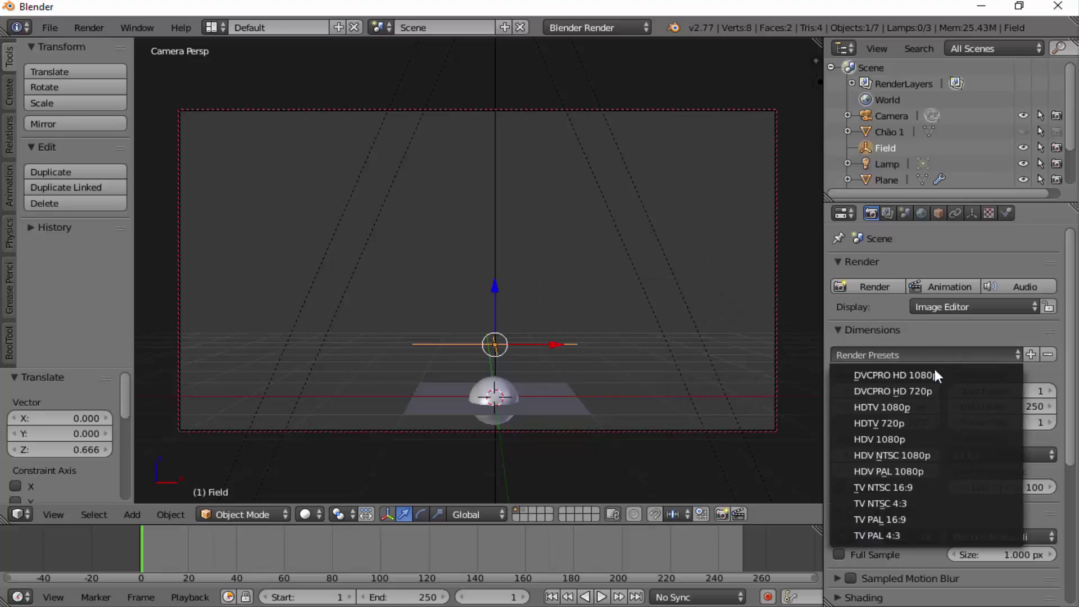
pyautogui.click(891, 420)
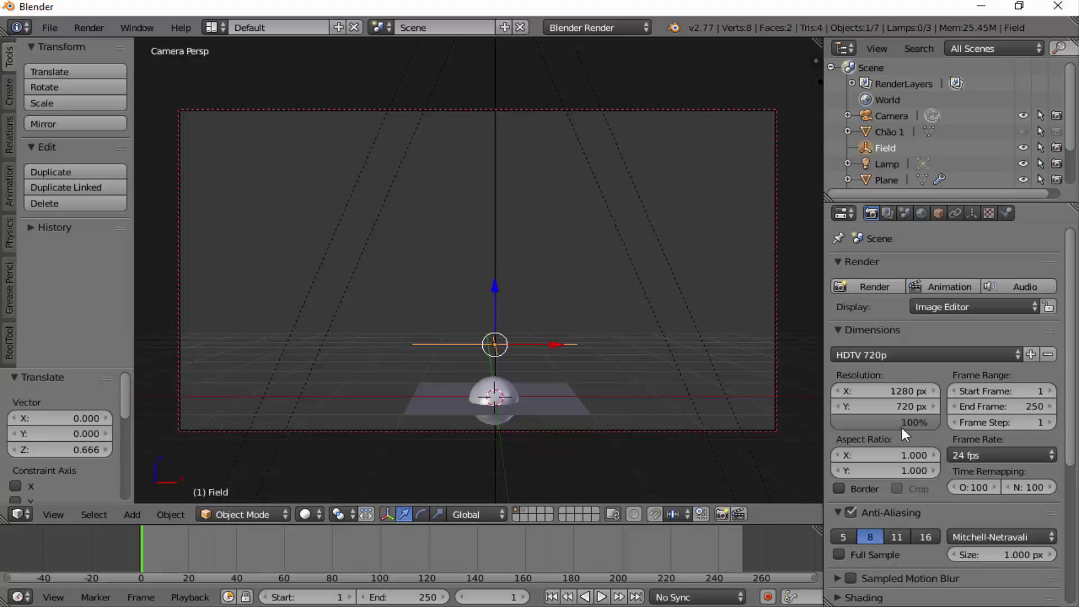
pyautogui.click(881, 424)
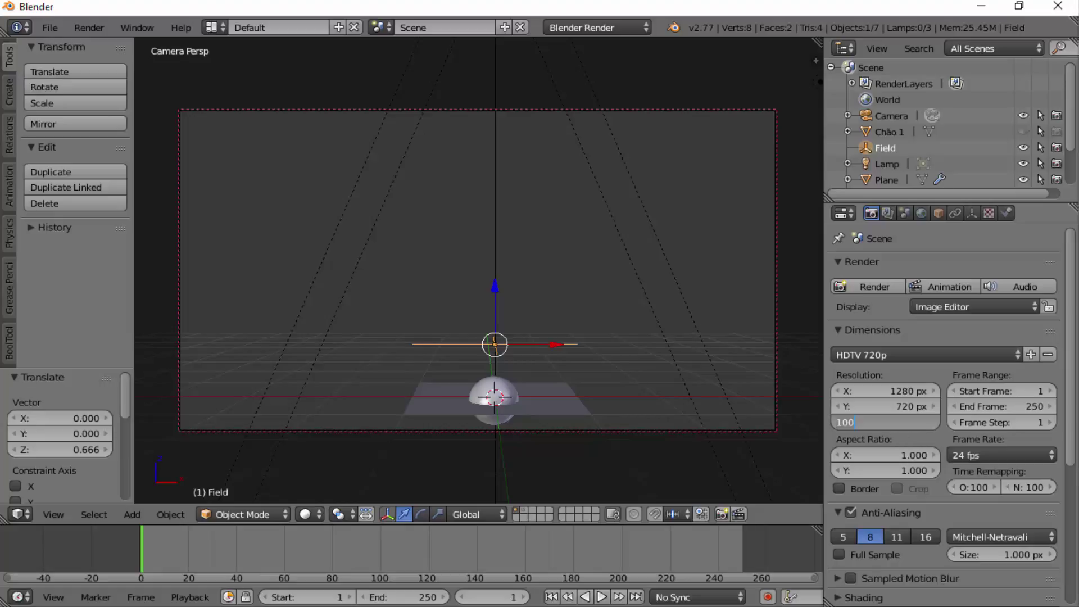
pyautogui.write('50')
pyautogui.press('Return')
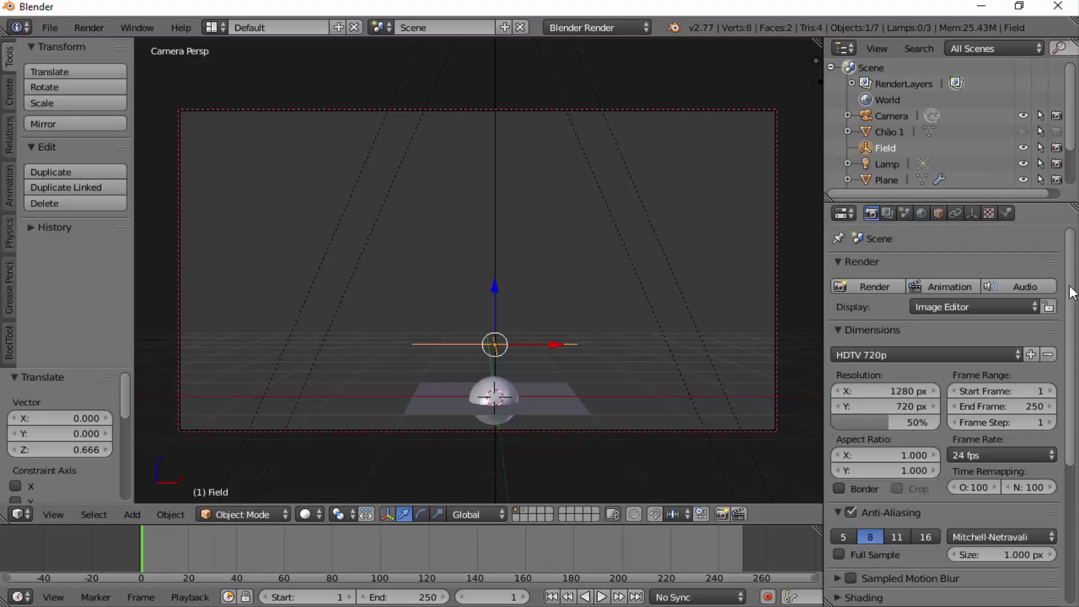
# Replace EXEMPLO- in the output path with 'bola de sabao', giving /tmp\bola de sabao.
pyautogui.moveTo(1070, 254); pyautogui.dragTo(1062, 410)
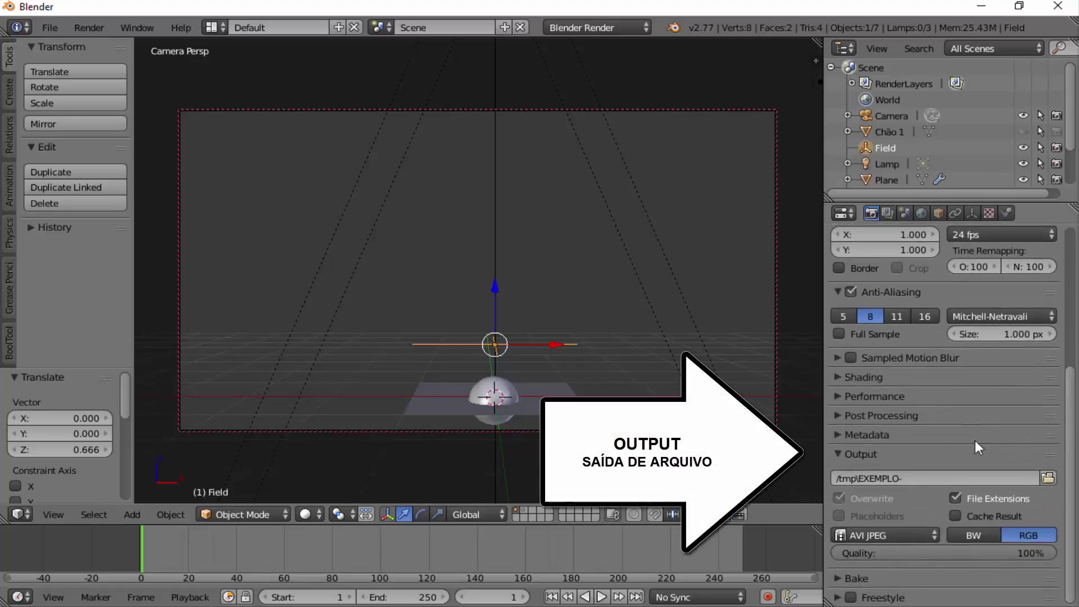
pyautogui.click(864, 479)
pyautogui.moveTo(863, 479); pyautogui.dragTo(962, 473)
pyautogui.write('bola de sabao')
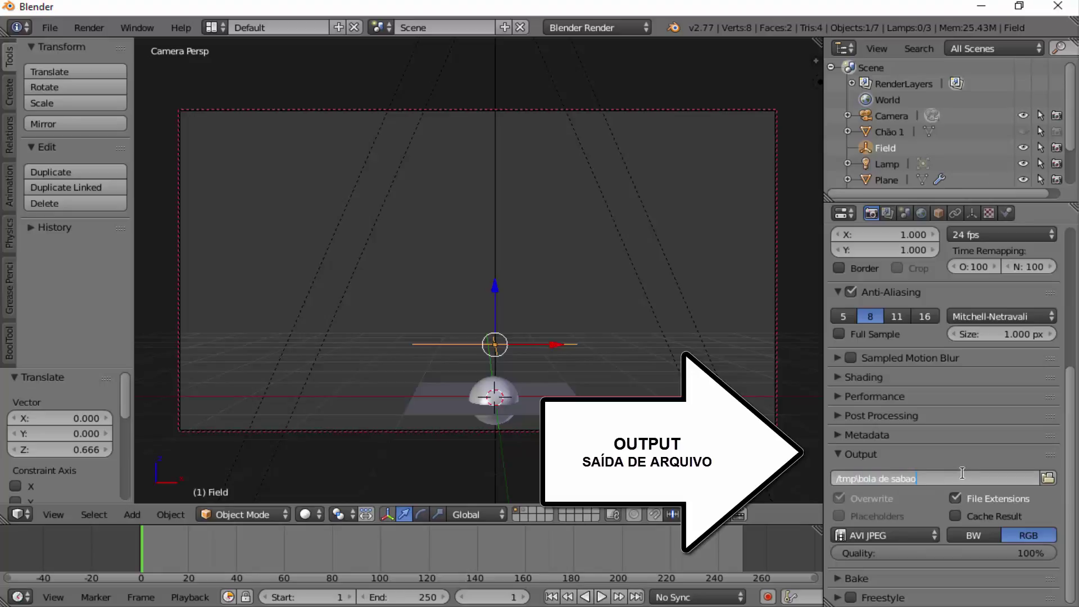
pyautogui.press('Return')
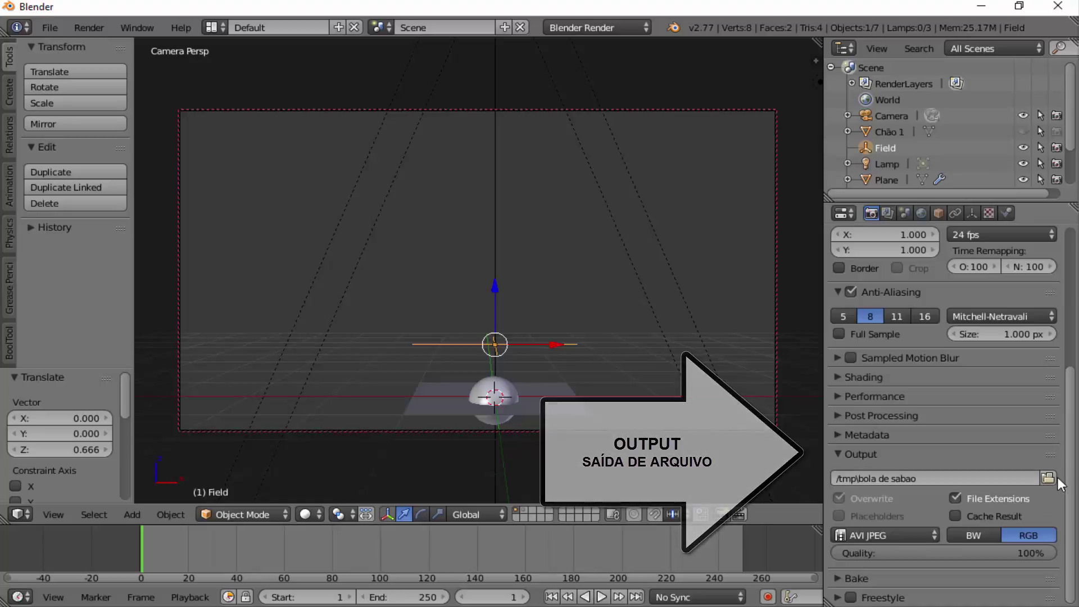
pyautogui.click(1049, 478)
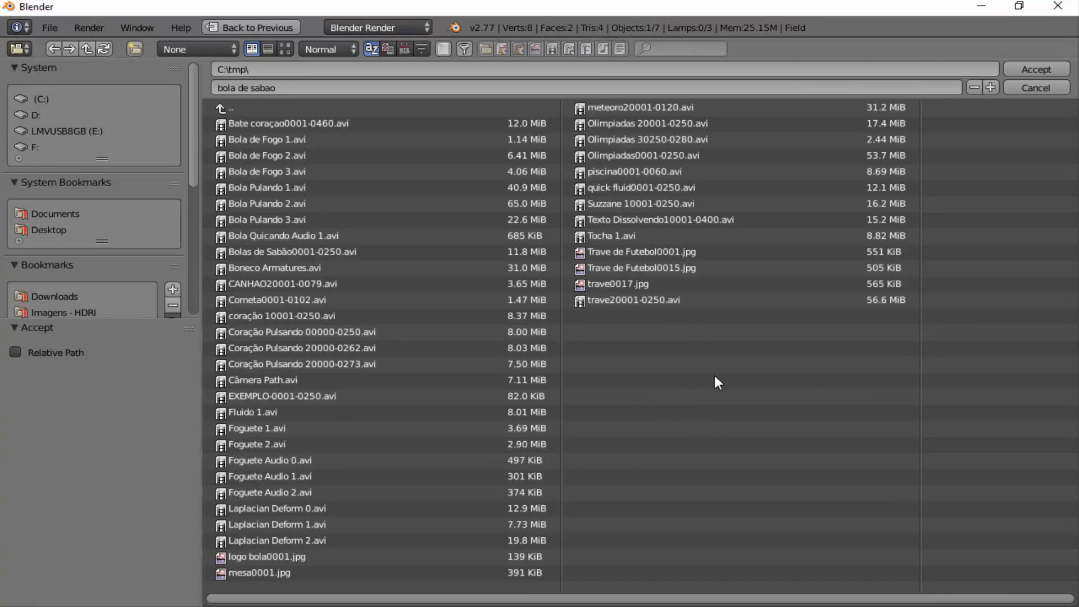
pyautogui.click(1037, 87)
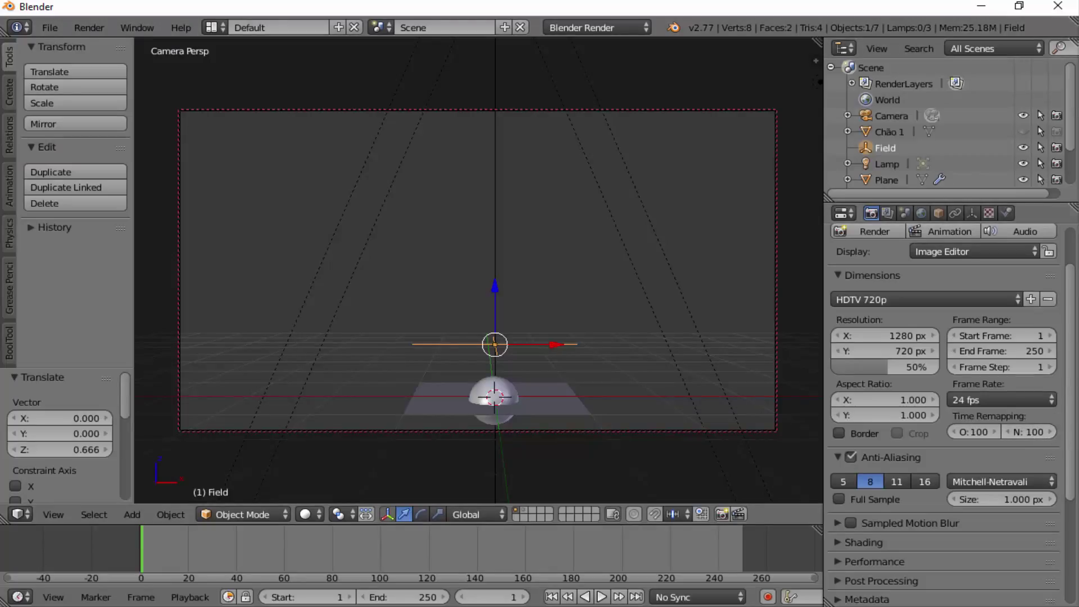
pyautogui.scroll(-1, 1074, 371)
pyautogui.scroll(-5, 1075, 371)
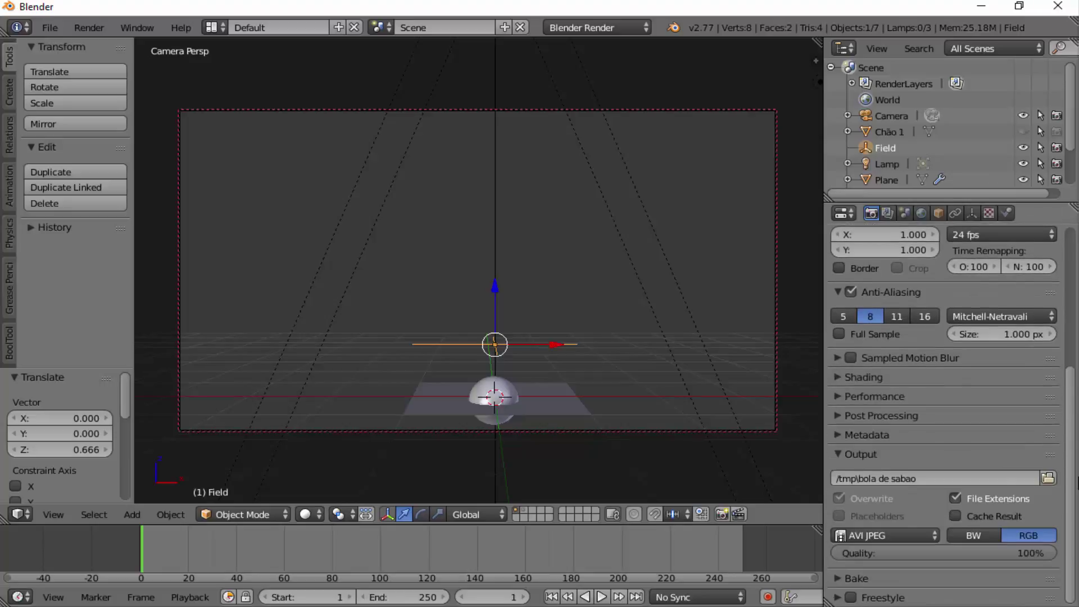
pyautogui.scroll(2, 1077, 492)
pyautogui.scroll(-2, 955, 539)
pyautogui.click(934, 537)
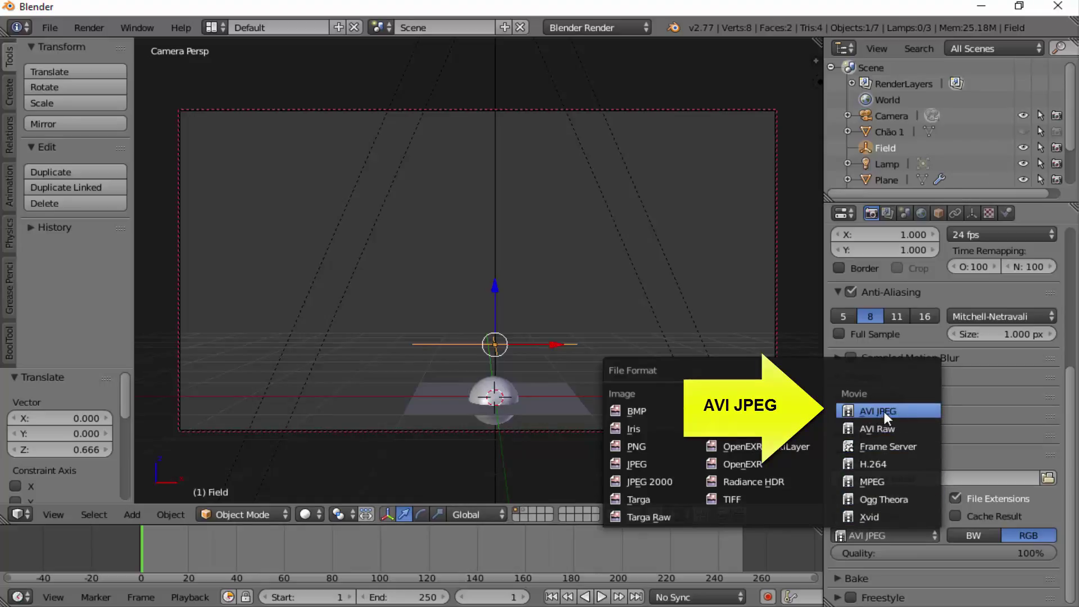
pyautogui.click(884, 412)
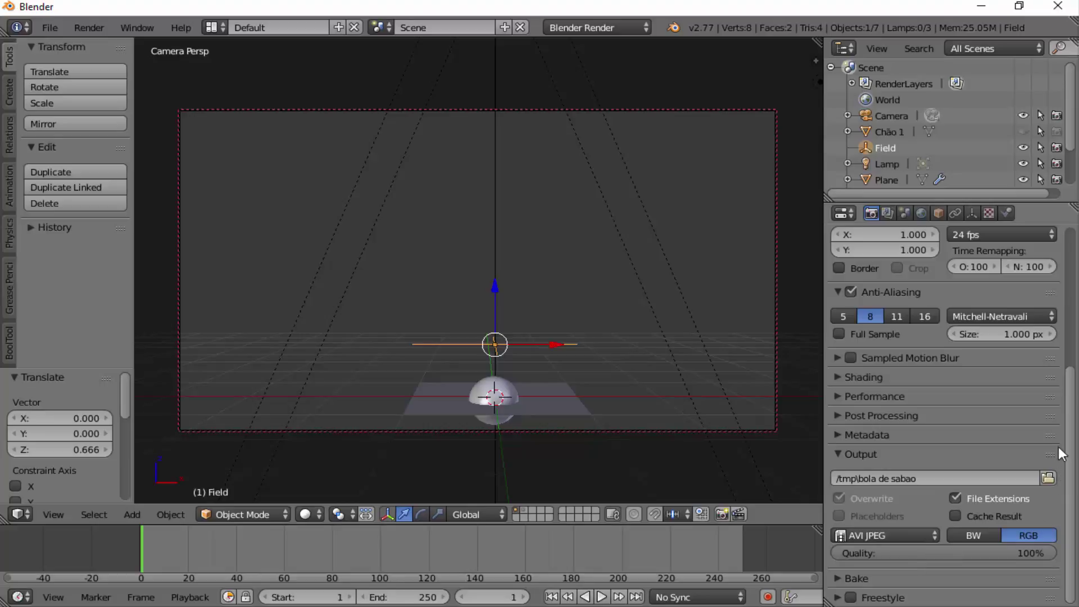
pyautogui.scroll(3, 1058, 447)
pyautogui.scroll(7, 1058, 447)
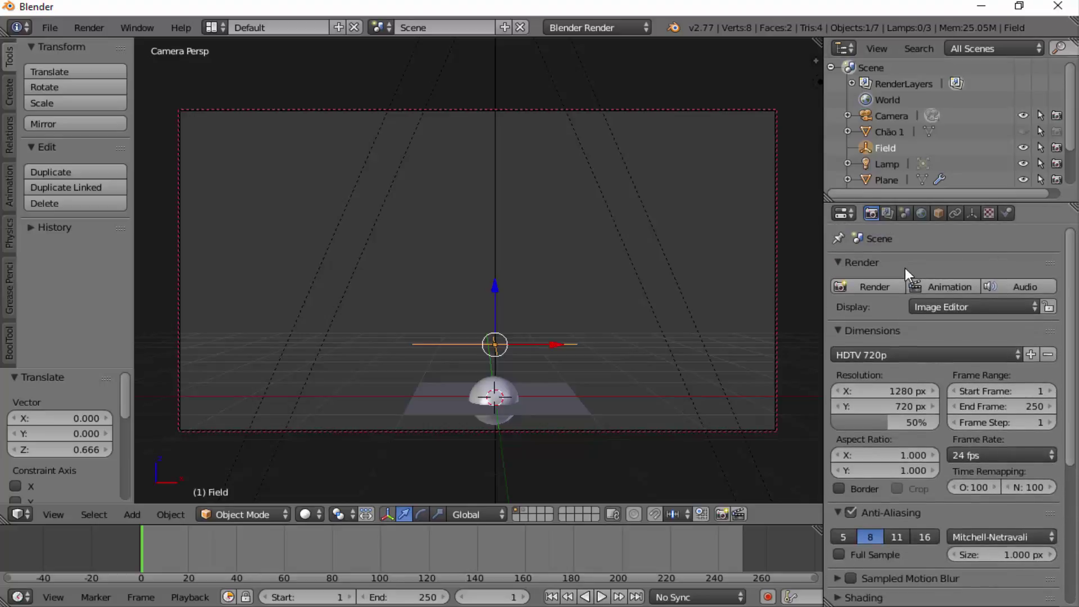
# Render all 250 frames of the bubble animation to file.
pyautogui.click(940, 288)
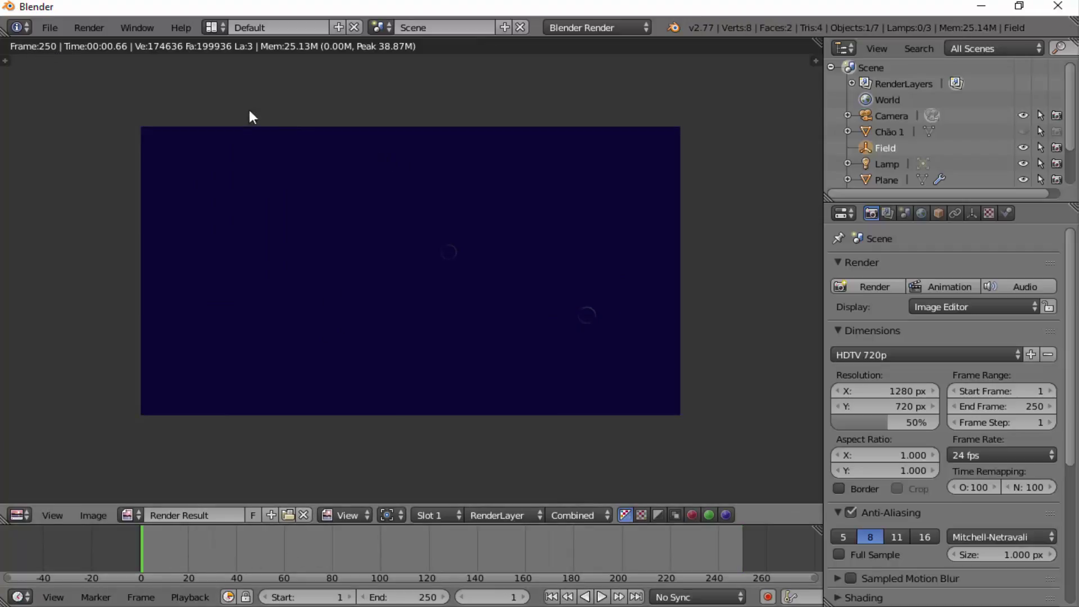
# Play back the rendered bola de sabao0001-0250.avi, then close the player and return to the camera view.
pyautogui.click(91, 27)
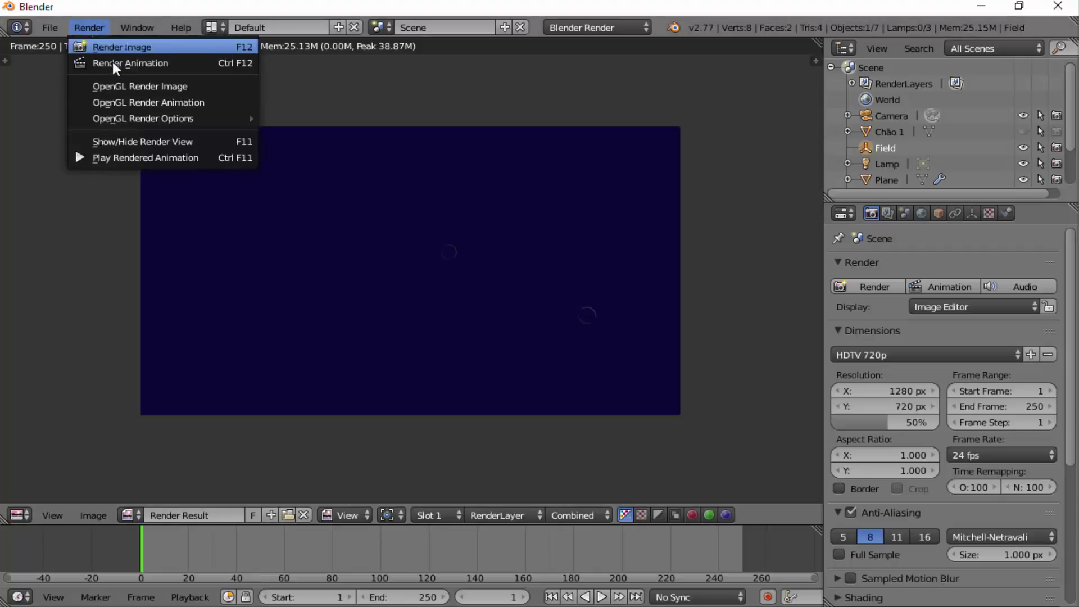
pyautogui.click(156, 159)
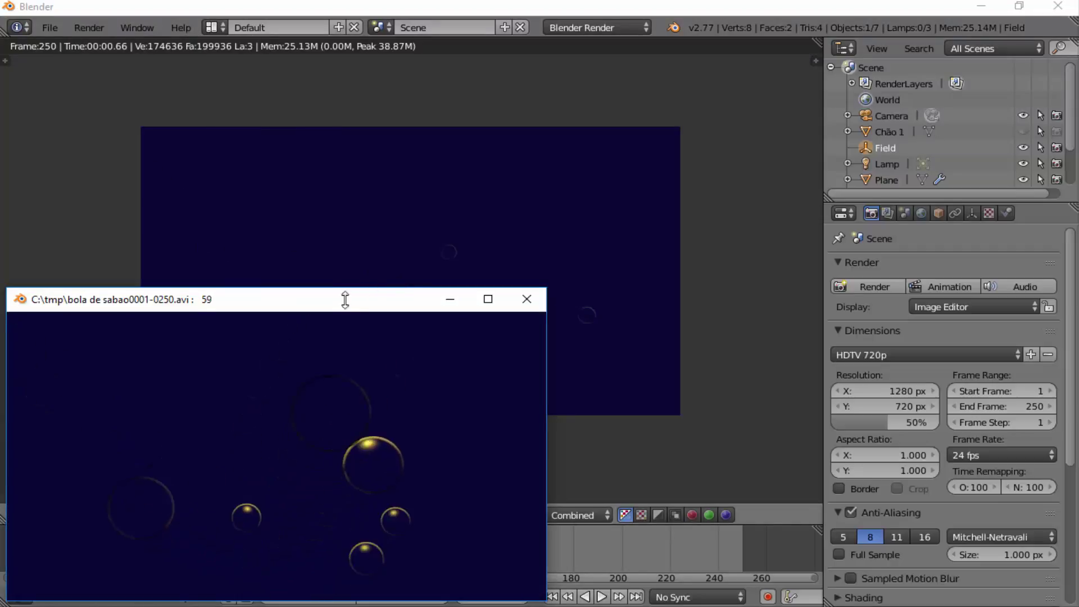
pyautogui.moveTo(364, 313); pyautogui.dragTo(495, 139)
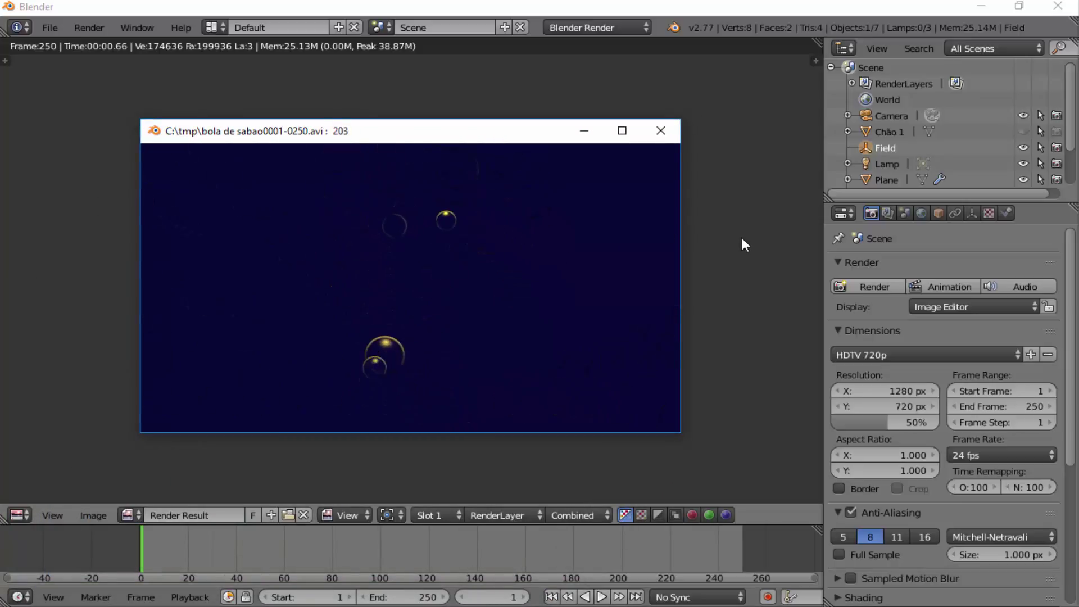
pyautogui.press('Escape')
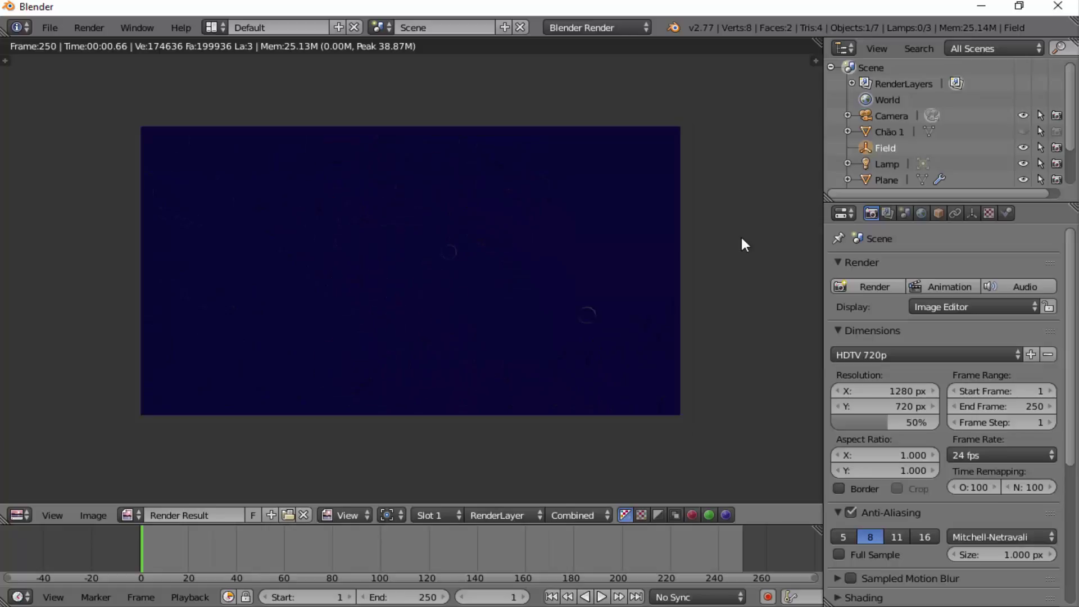
pyautogui.press('Escape')
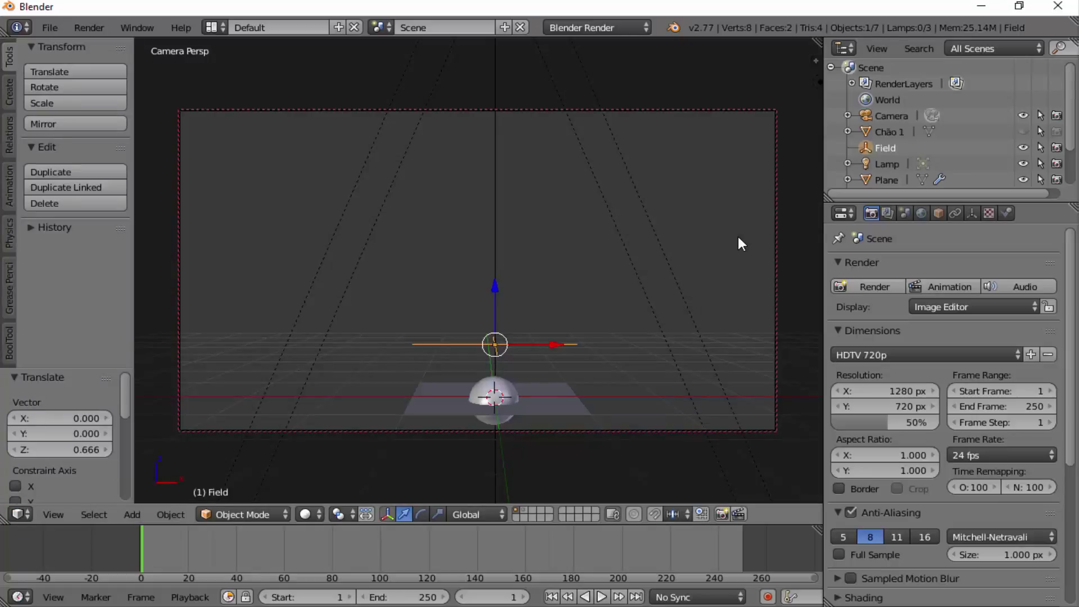